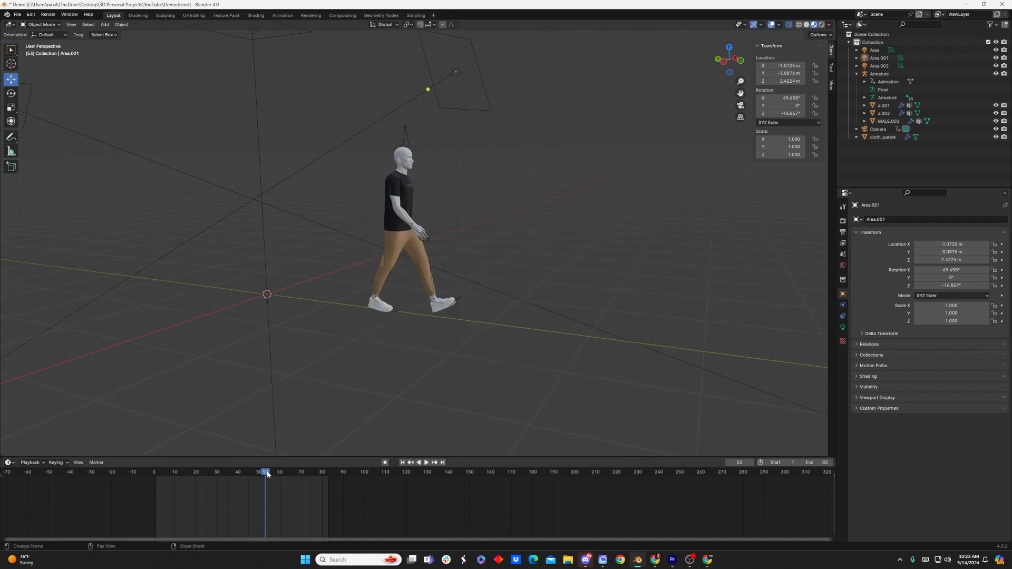
Step: Play the clothed character's walk animation and scrub through its frames
key(shift+ctrl+space)
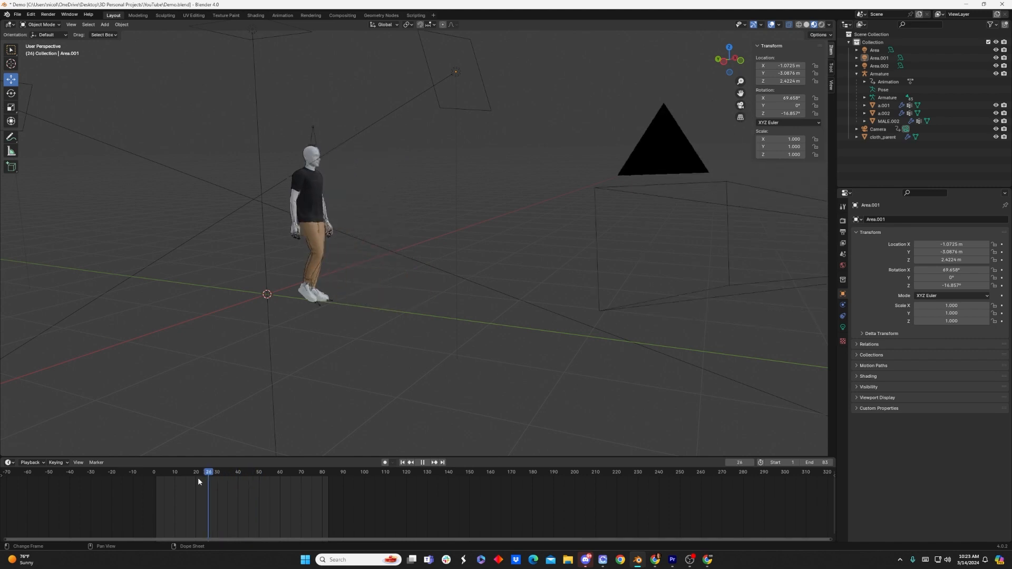
drag(182, 481, 302, 492)
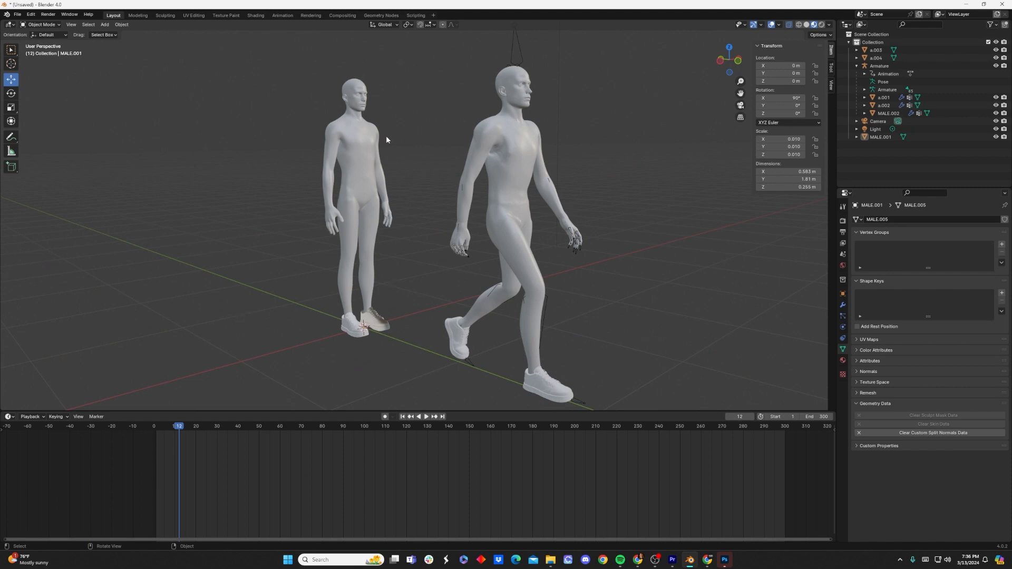
Step: Play the unclothed avatar's walk animation beside the standing avatar and return to around frame 11
click(363, 293)
click(304, 234)
key(space)
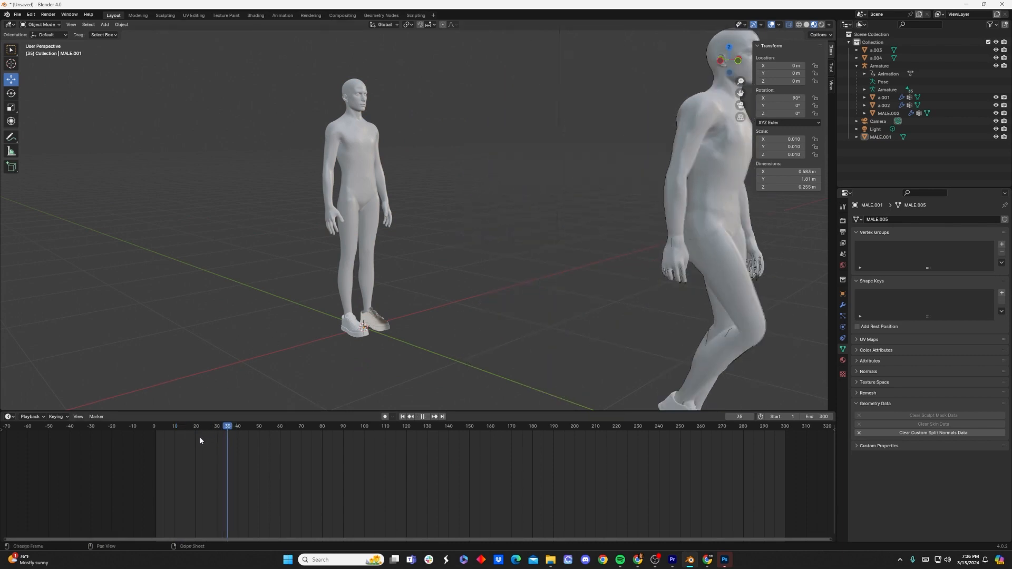
drag(199, 436, 178, 439)
key(space)
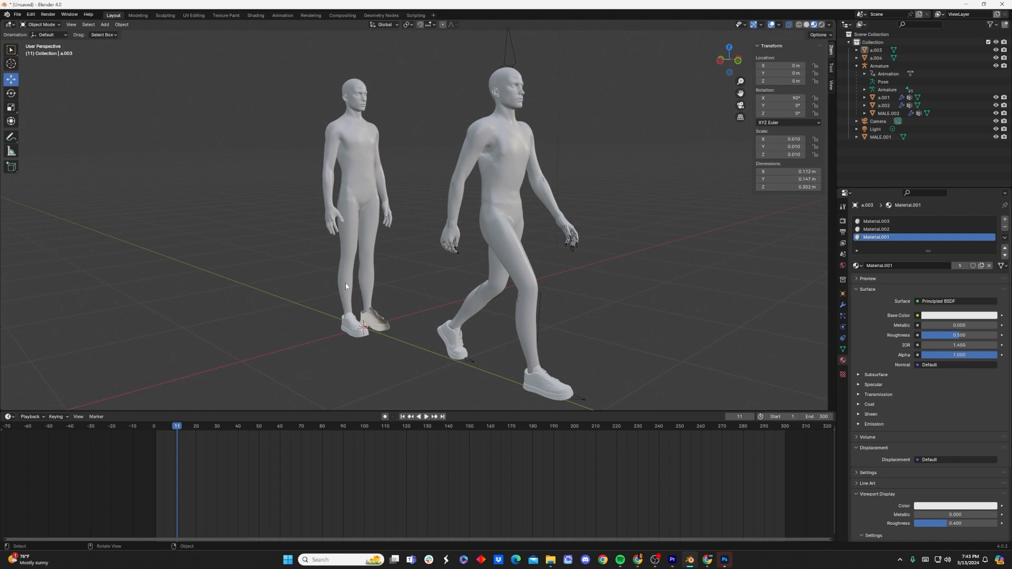
Step: Examine the materials assigned to the standing avatar's body and to each of its two shoes
click(345, 248)
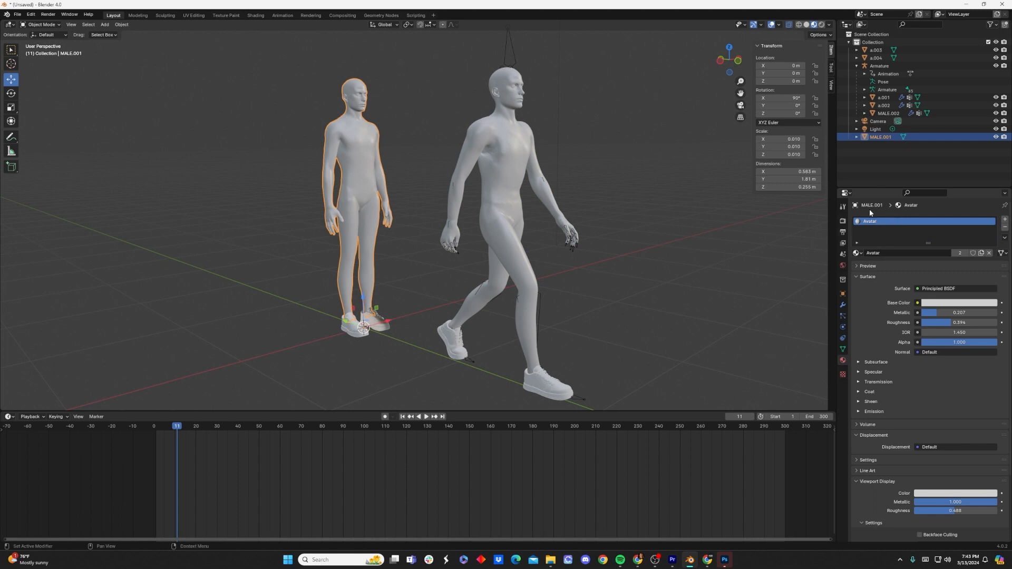
click(369, 328)
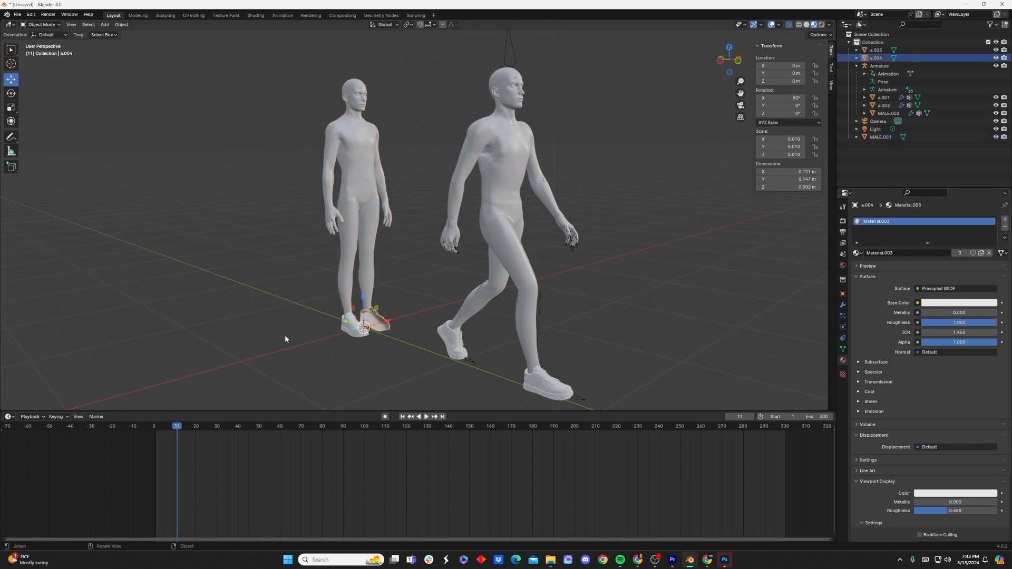
click(352, 334)
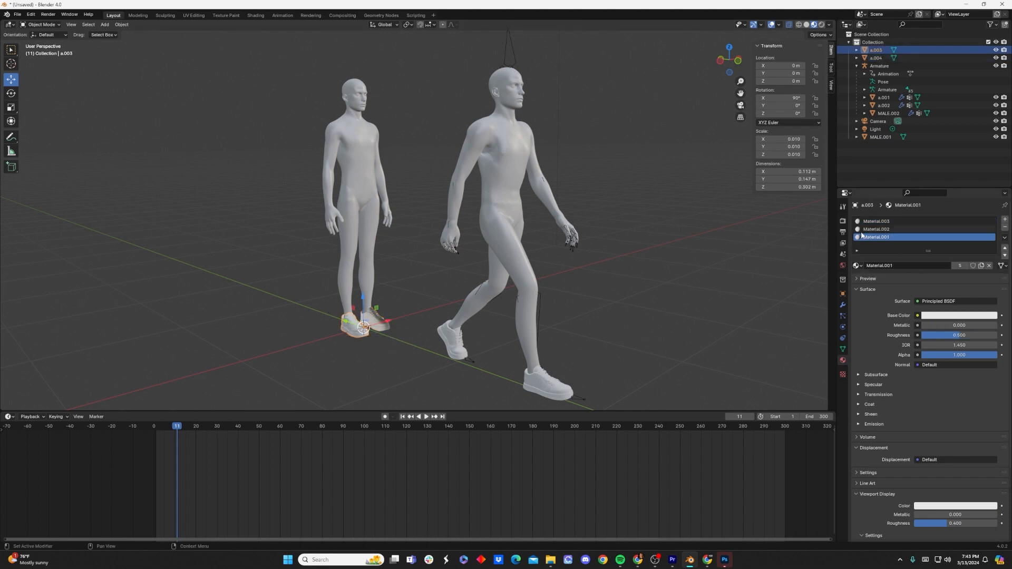
Step: Colour Material.001 red on shoe a.003, try moving the shoe along X, and undo the move
click(939, 316)
click(951, 253)
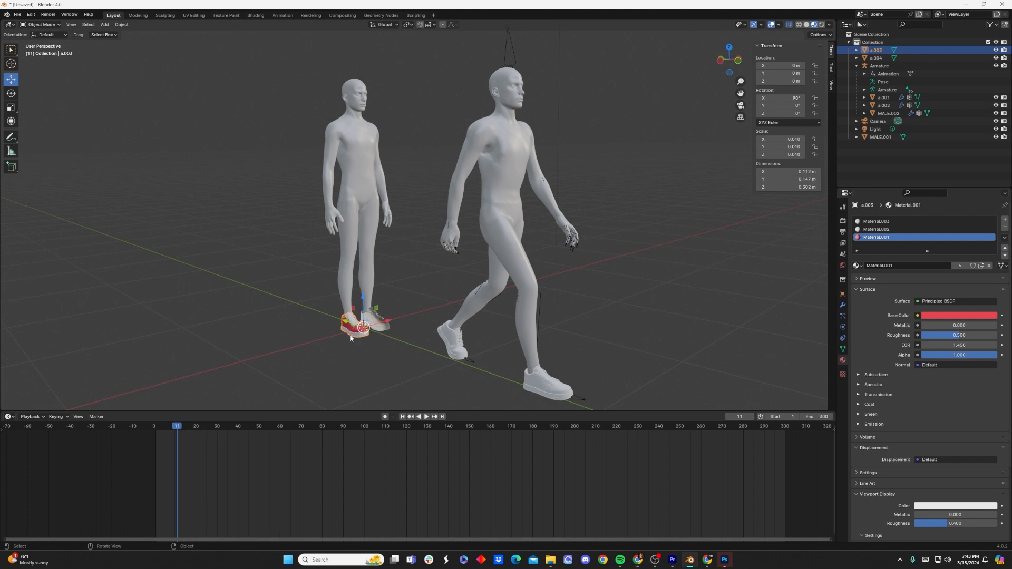
drag(373, 325, 303, 357)
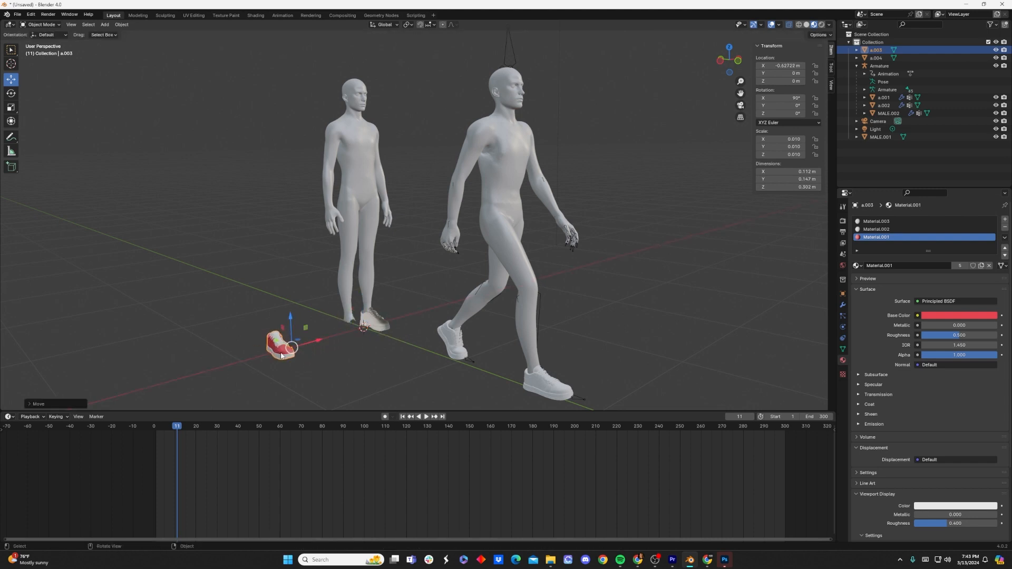
key(ctrl+z)
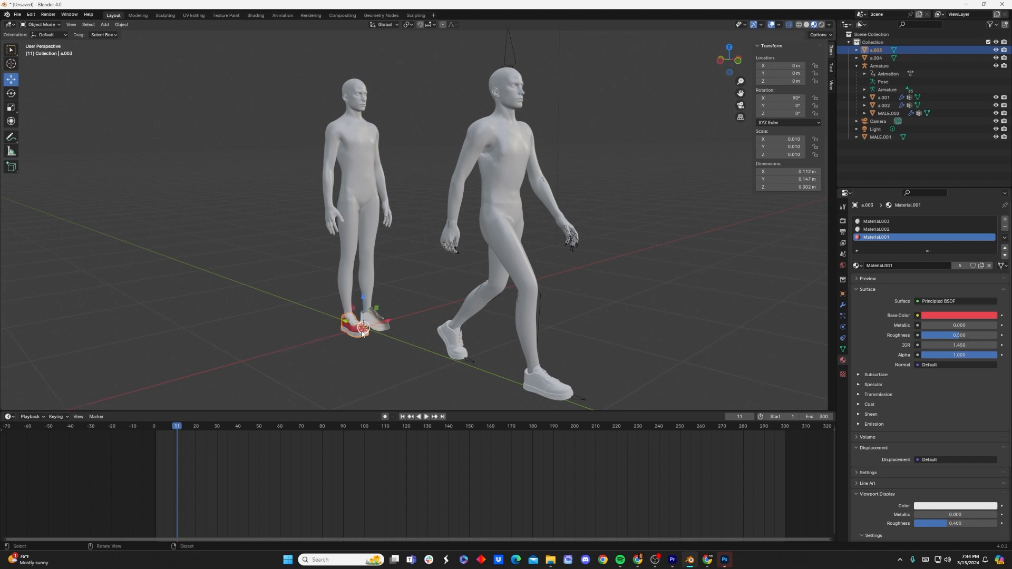
Step: Remove the Material.001 and Material.002 slots from shoe a.003, keeping only Material.003
click(1005, 227)
click(1005, 227)
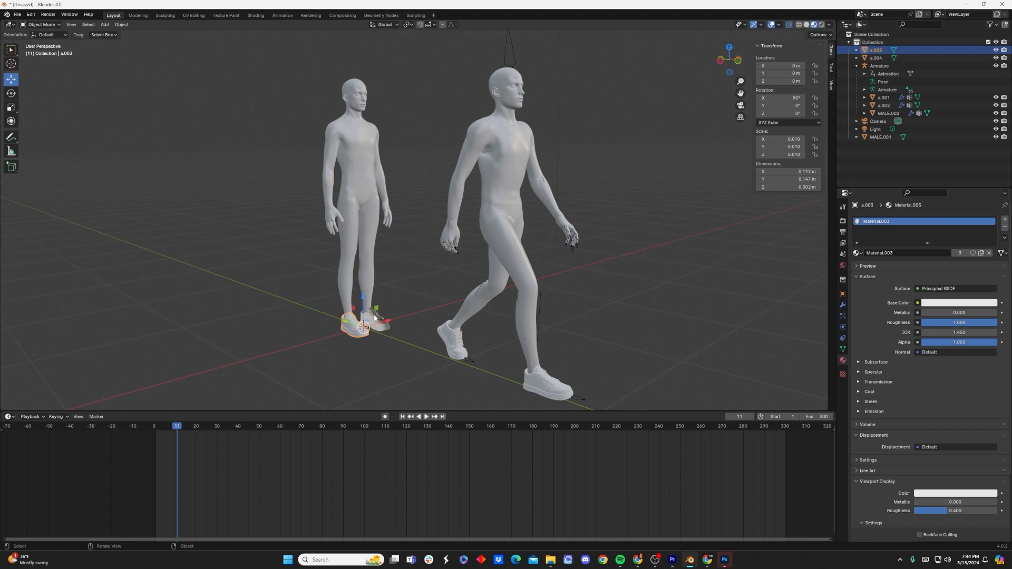
Step: Join both shoes a.003 and a.004 with the standing body MALE.001 into one object
shift+click(374, 317)
shift+click(356, 198)
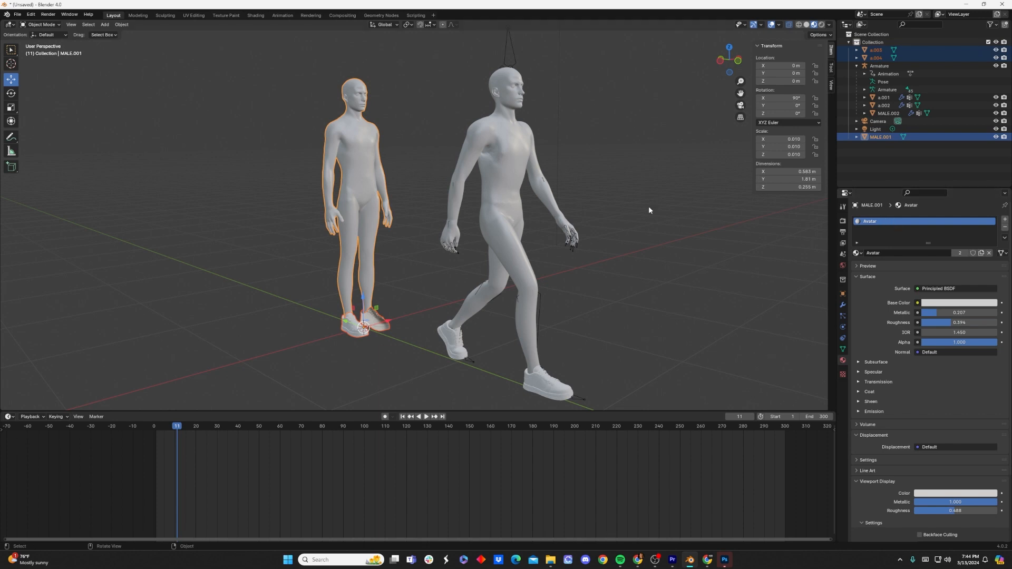
click(121, 25)
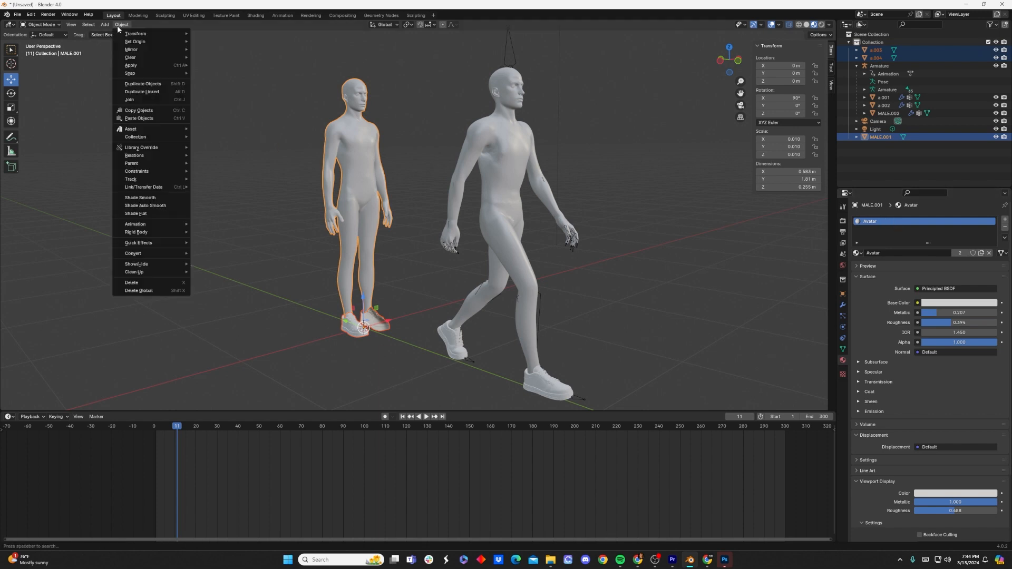
click(132, 101)
click(252, 247)
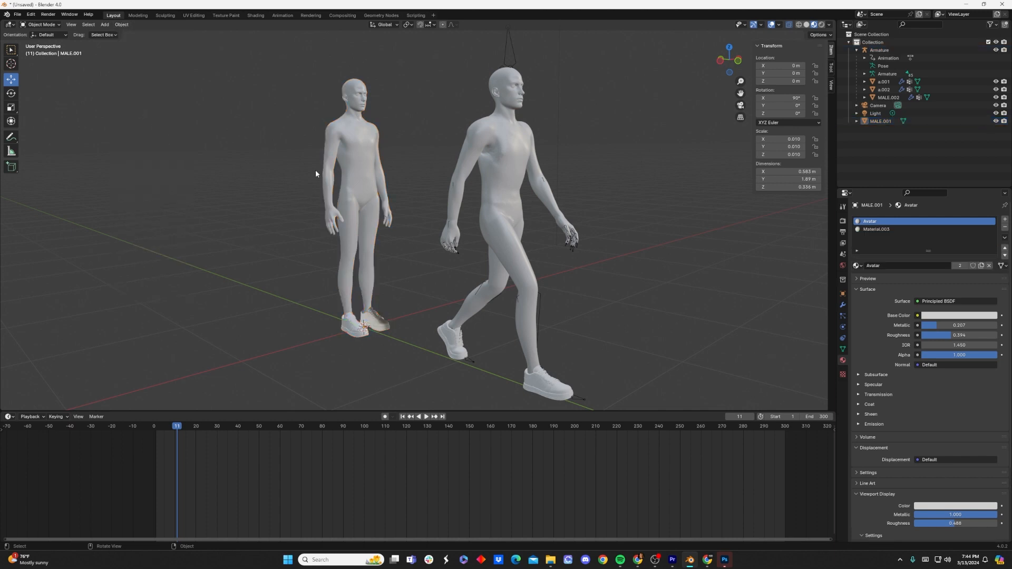
Step: Select the joined avatar and examine its shoes up close
click(356, 166)
click(369, 325)
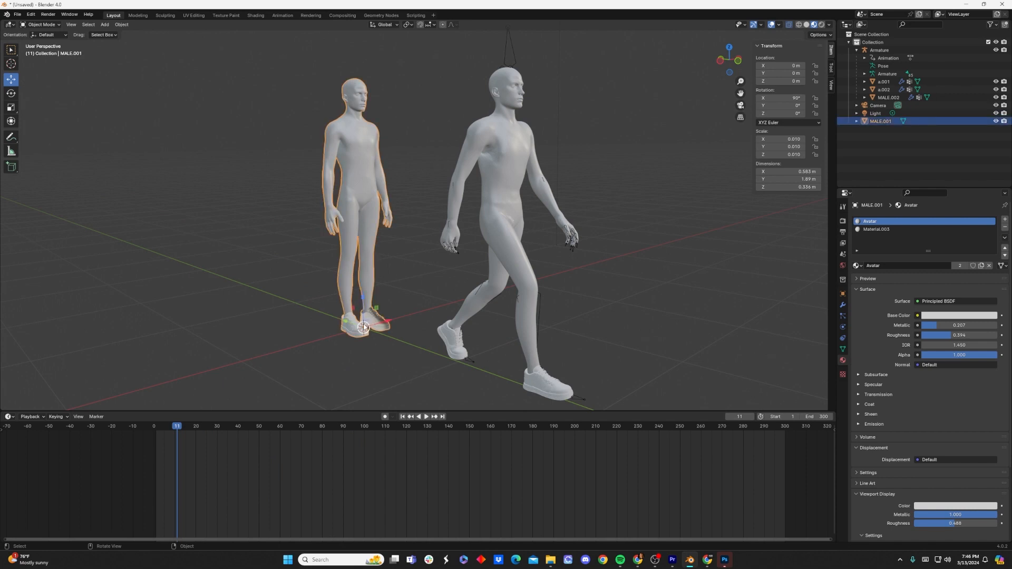
scroll(362, 347, up, 3)
scroll(363, 348, up, 1)
mouse_move(381, 344)
shift+middle_down()
mouse_move(410, 279)
mouse_move(386, 358)
shift+middle_up()
click(383, 355)
click(360, 321)
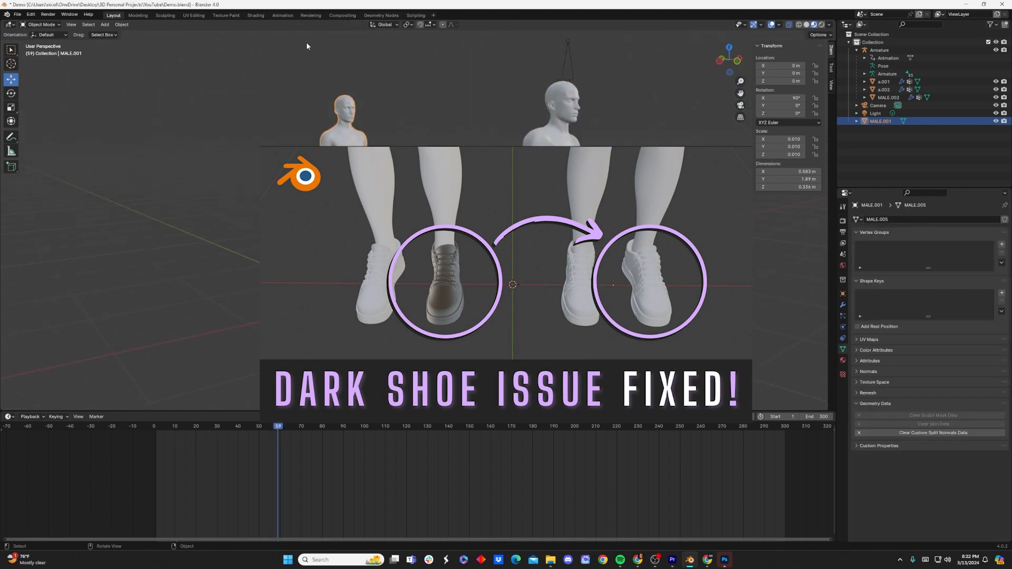
Step: Start exporting the joined standing avatar in Wavefront OBJ format
click(17, 14)
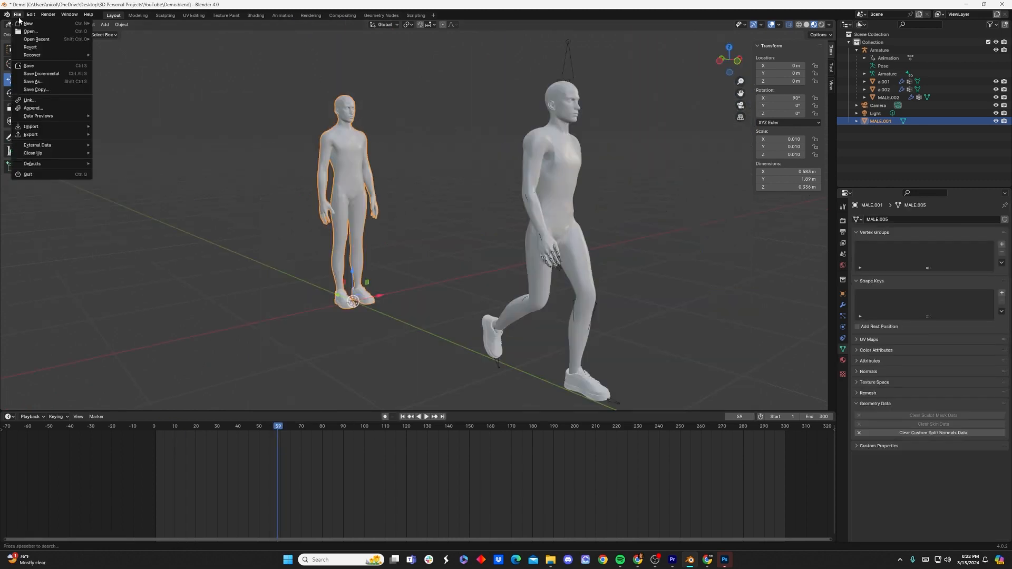
mouse_move(39, 134)
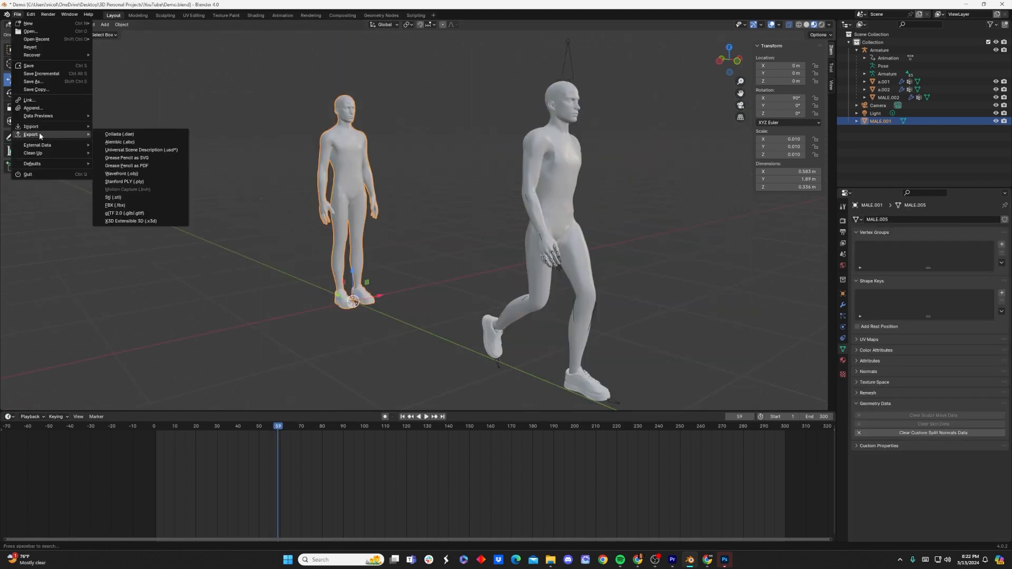
click(127, 174)
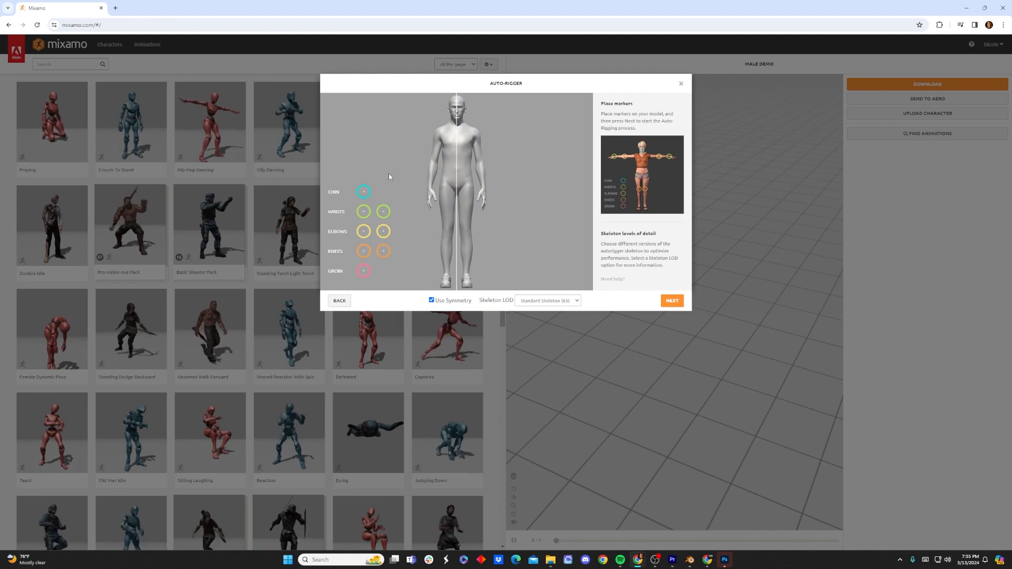
Step: In Mixamo's auto-rigger, place the chin, wrist, elbow, knee and groin markers on the avatar with symmetry on
drag(363, 192, 456, 118)
drag(364, 211, 429, 188)
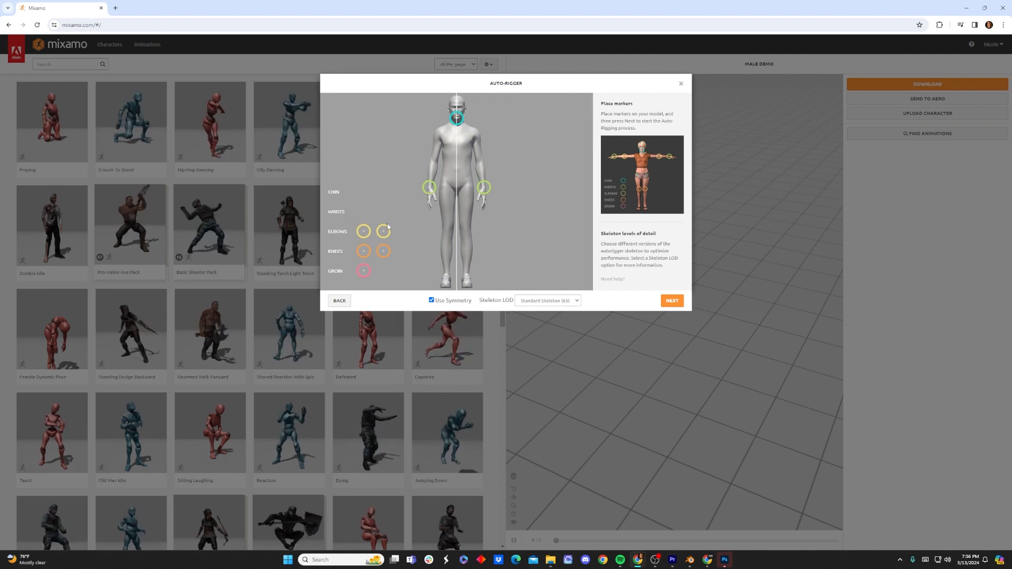
drag(364, 232, 433, 161)
drag(377, 253, 448, 233)
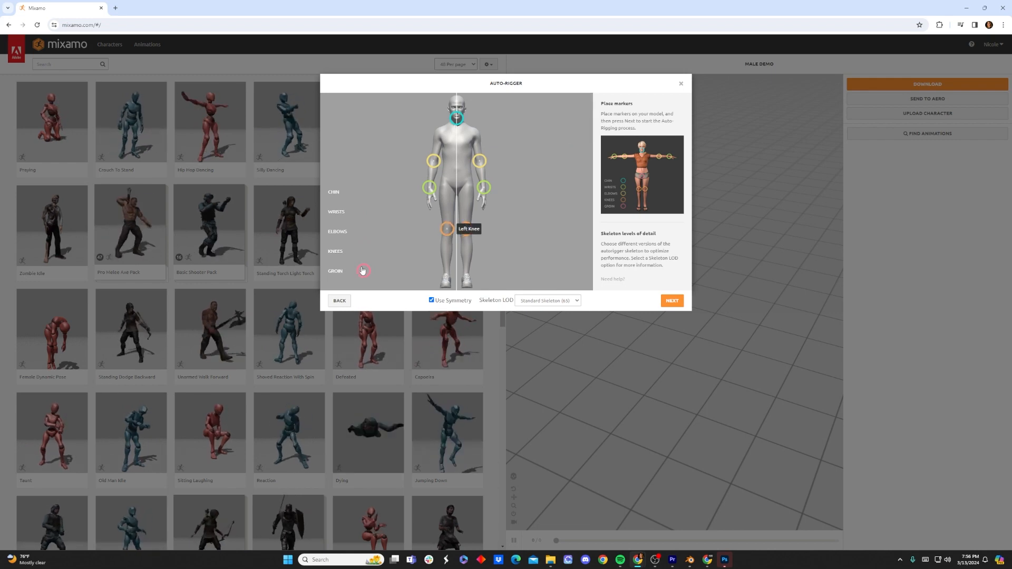
drag(363, 271, 457, 189)
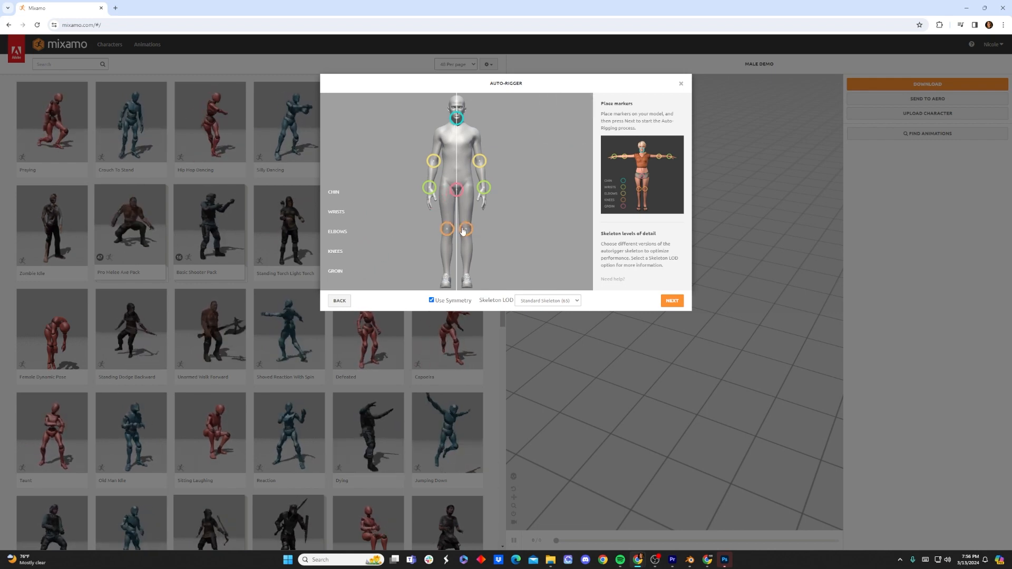
Step: Run the auto-rigging with the Standard Skeleton (65) and accept the rigged avatar as the current character
click(671, 301)
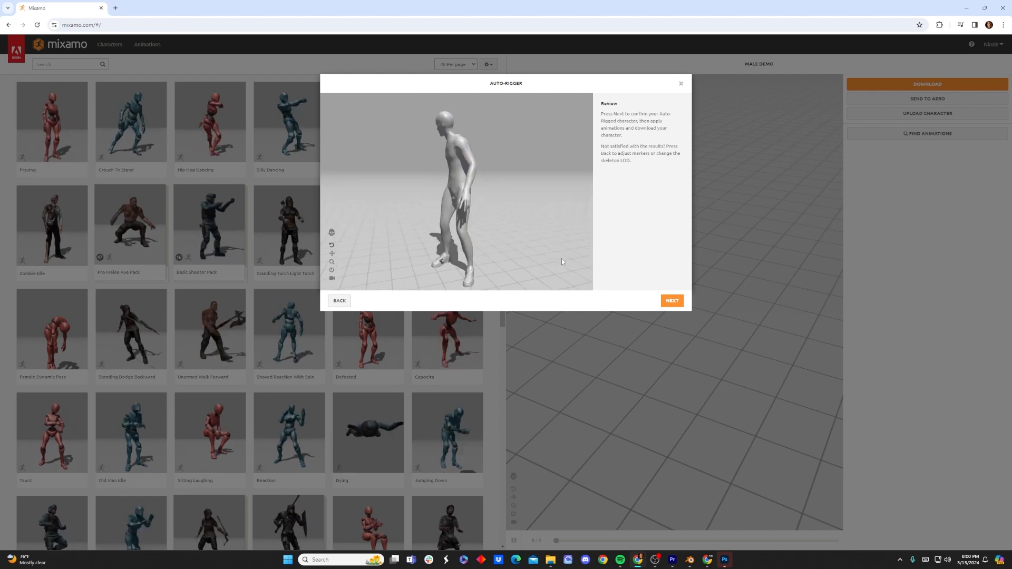
click(669, 301)
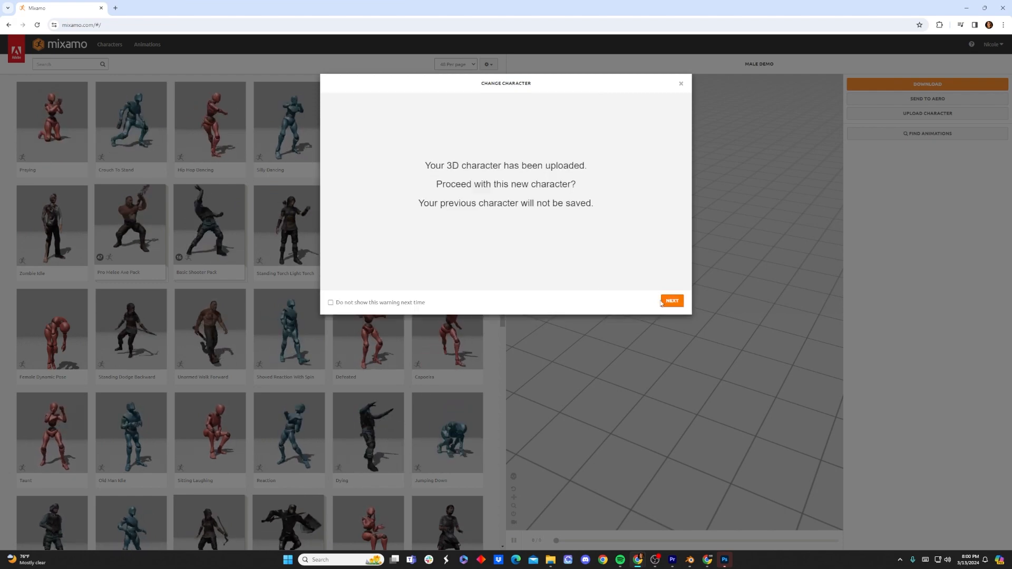
click(671, 299)
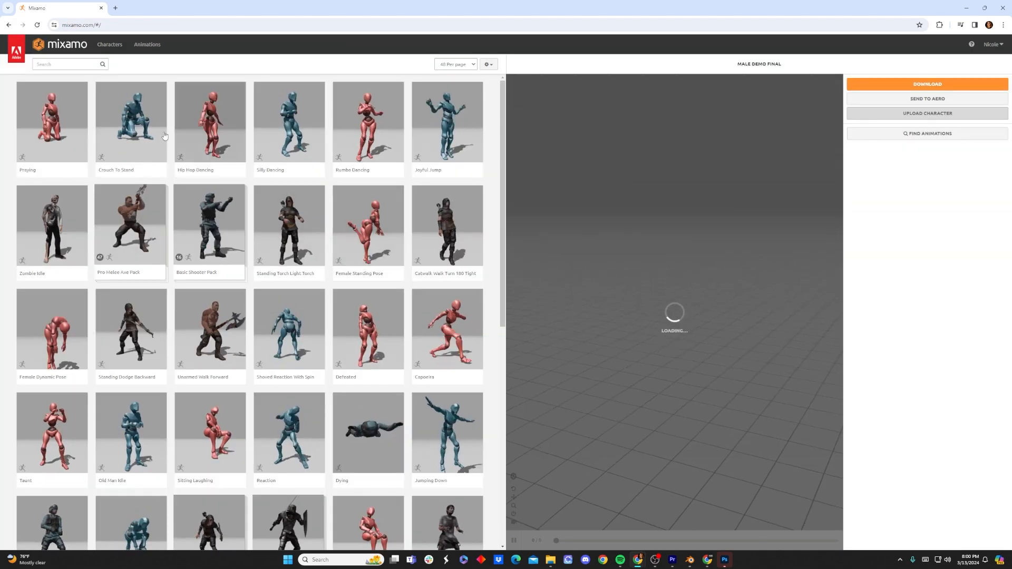
Step: Browse the animation library and search it for "walk"
scroll(241, 389, down, 8)
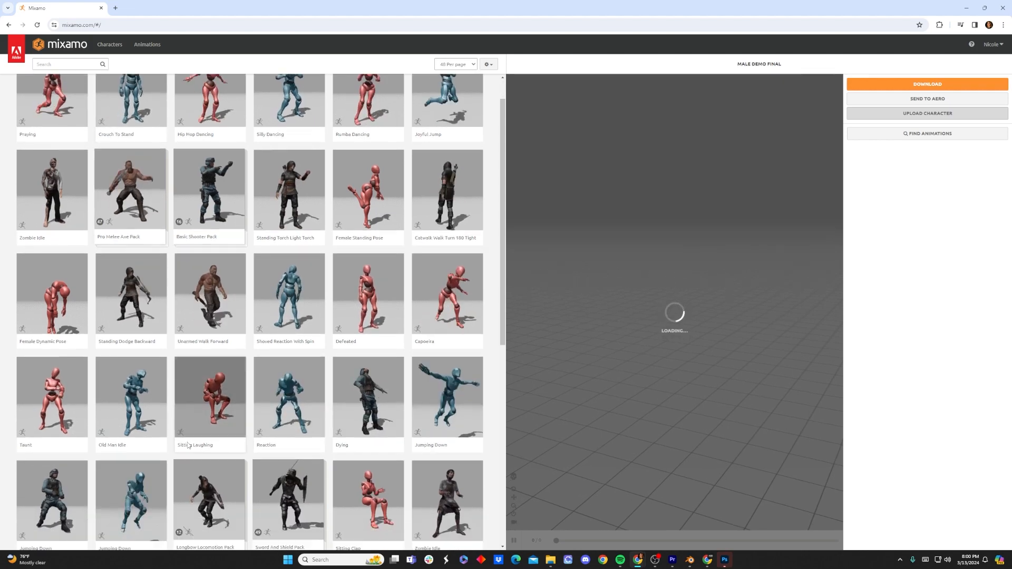
scroll(213, 455, up, 5)
scroll(213, 454, up, 3)
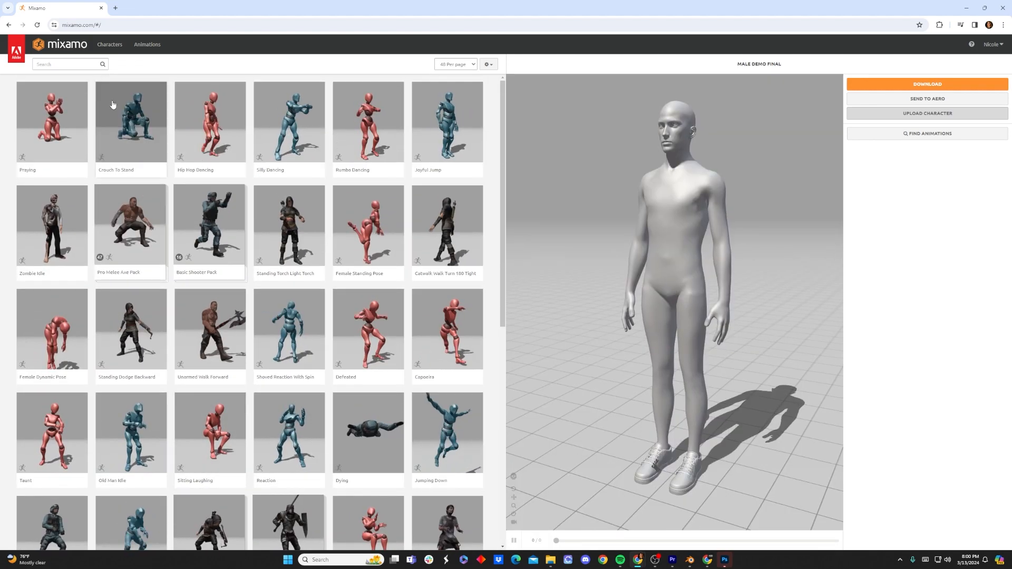
click(59, 64)
text(walk)
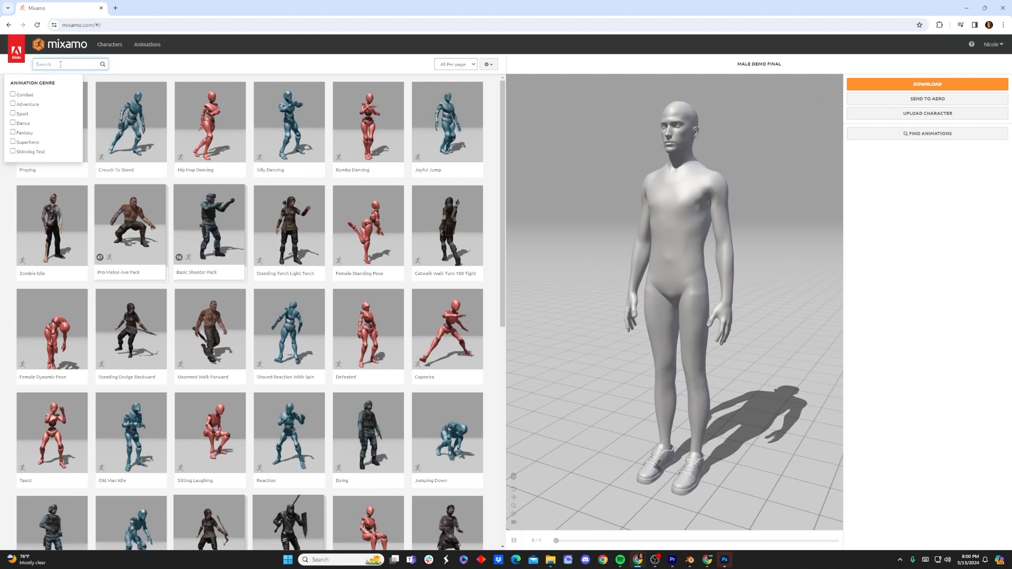
key(Return)
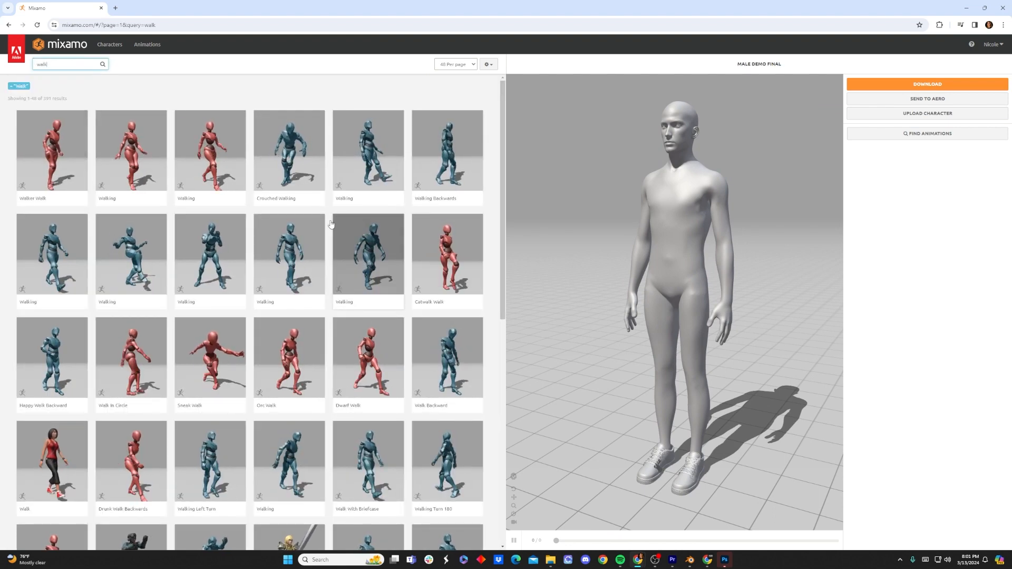
Step: Search the animations for "cat walk" and apply Catwalk Walk Forward 03 to the avatar
click(43, 66)
text(cat walk)
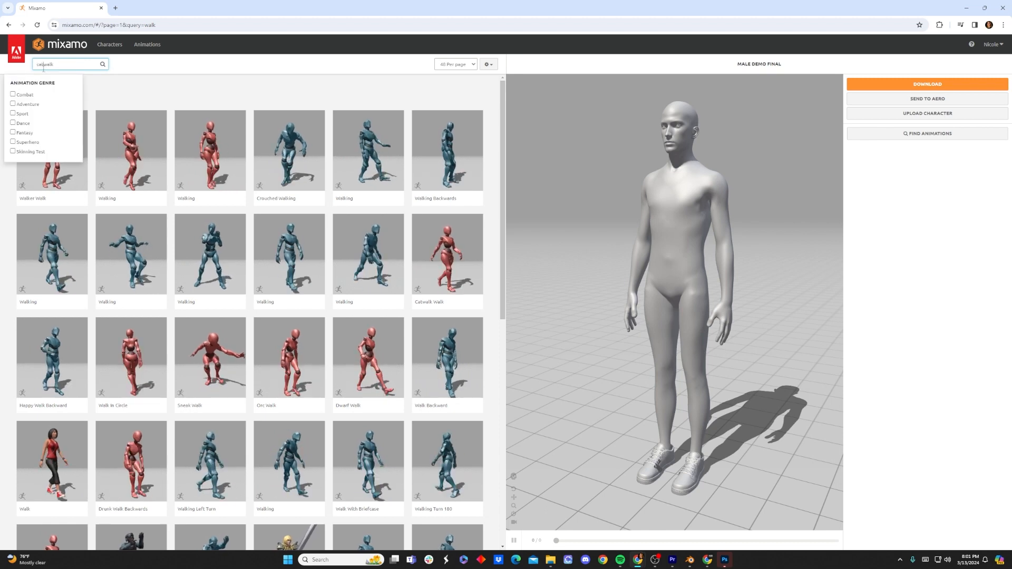
key(Return)
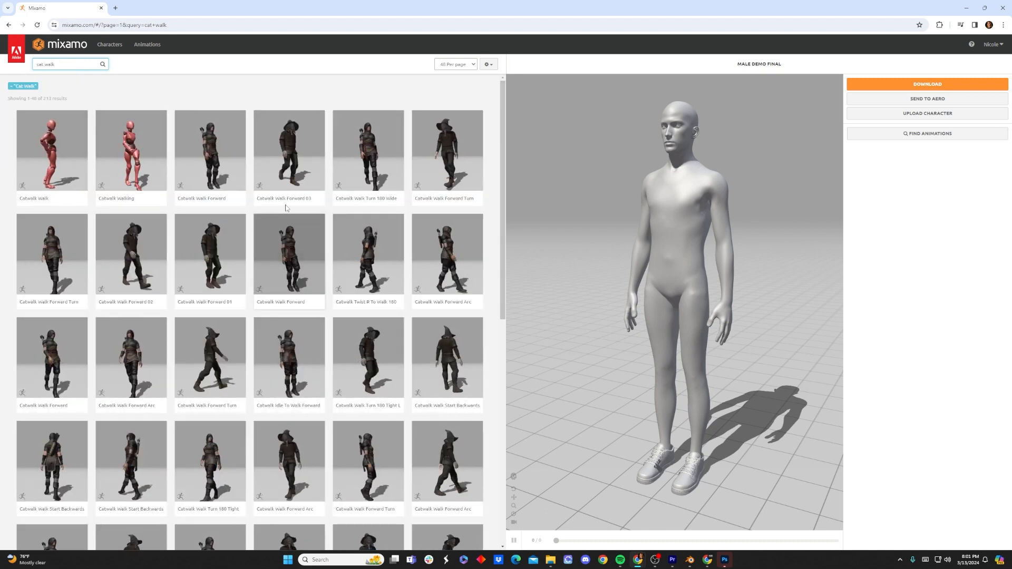
click(289, 158)
drag(685, 365, 697, 334)
scroll(723, 346, down, 5)
Step: Extend the animation's Trim range to -50 through 150 and adjust the Character Arm-Space, trying 47
drag(891, 191, 852, 192)
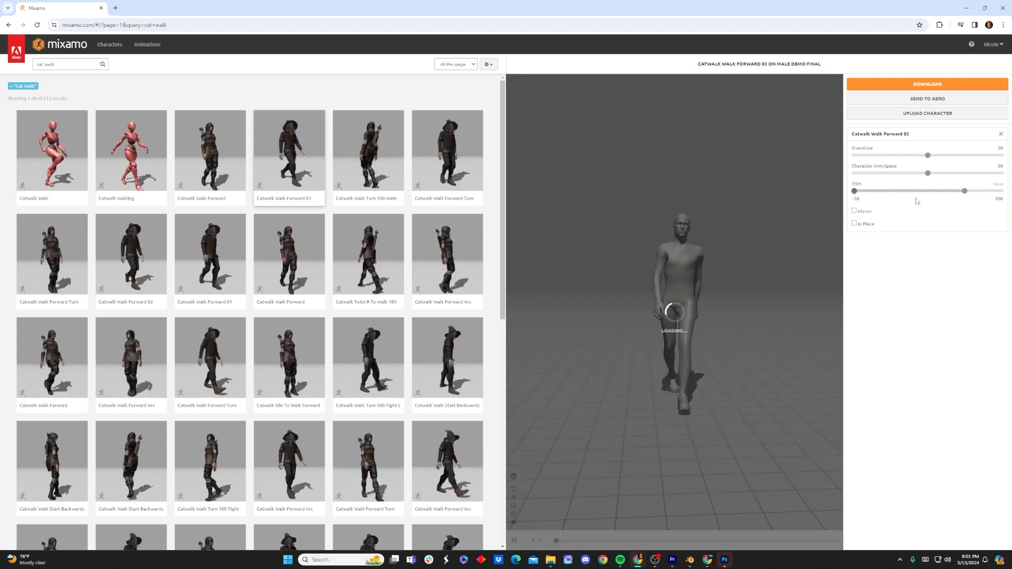
drag(964, 192, 1003, 190)
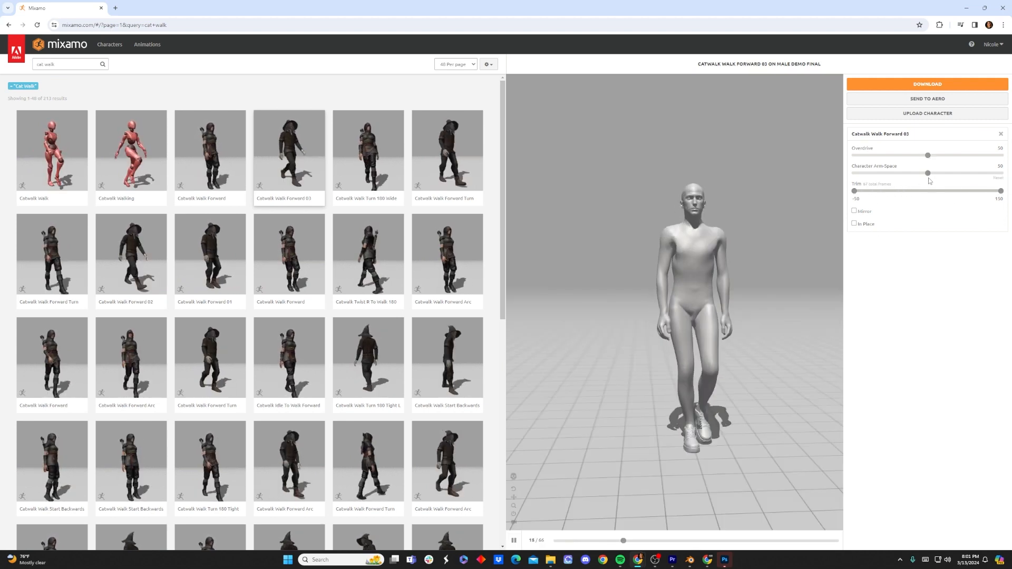
drag(927, 173, 922, 173)
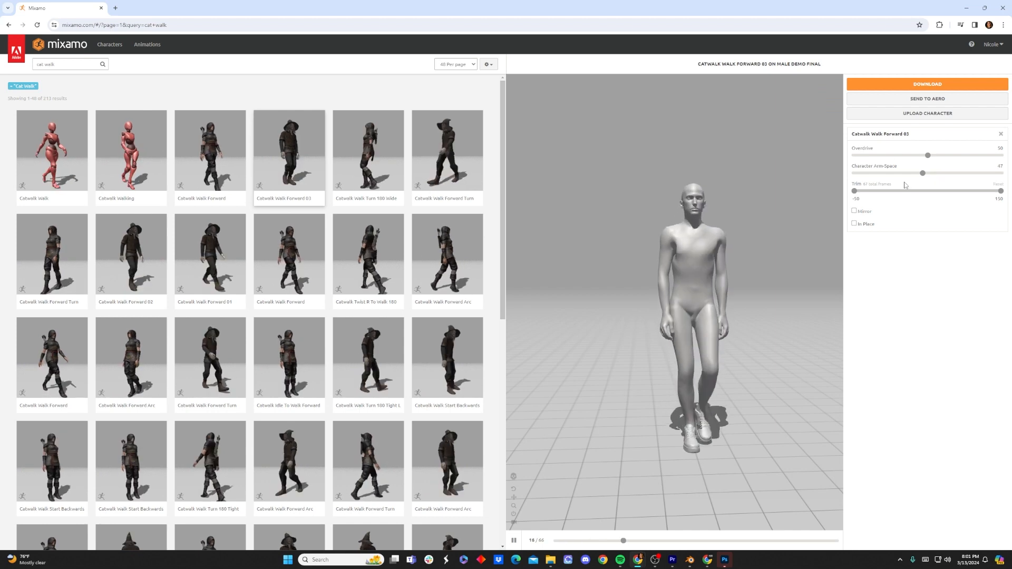
click(935, 173)
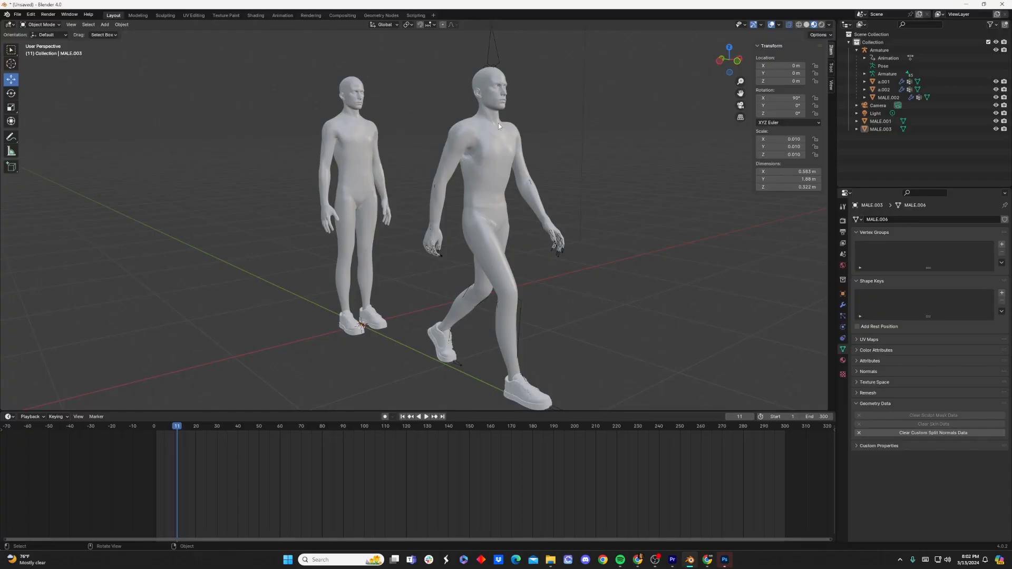
Step: Scrub and play the rigged avatar's walk animation to examine its motion over the timeline
scroll(498, 123, down, 3)
drag(177, 431, 188, 431)
drag(395, 94, 557, 341)
drag(188, 428, 302, 437)
scroll(332, 385, down, 4)
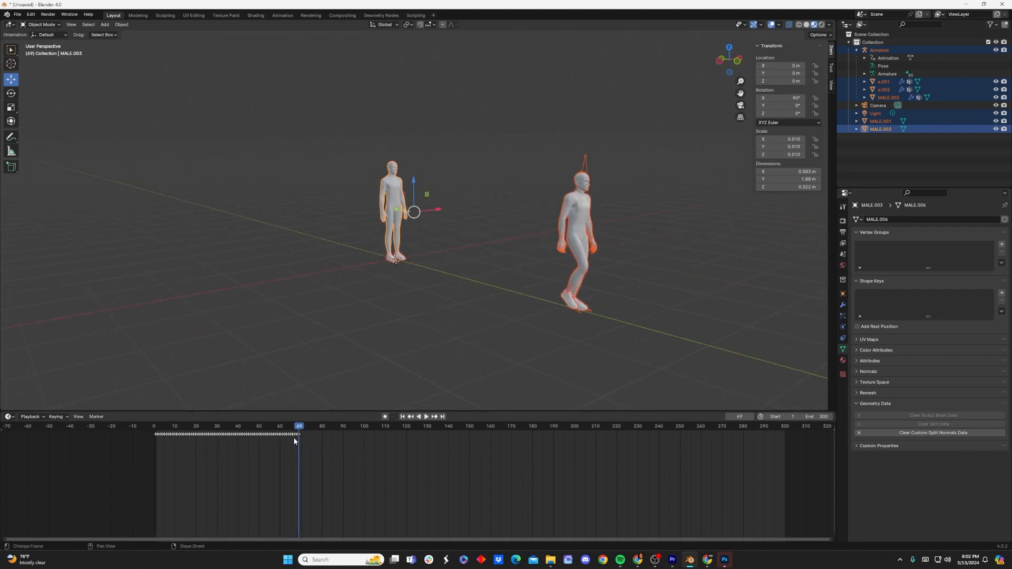
key(space)
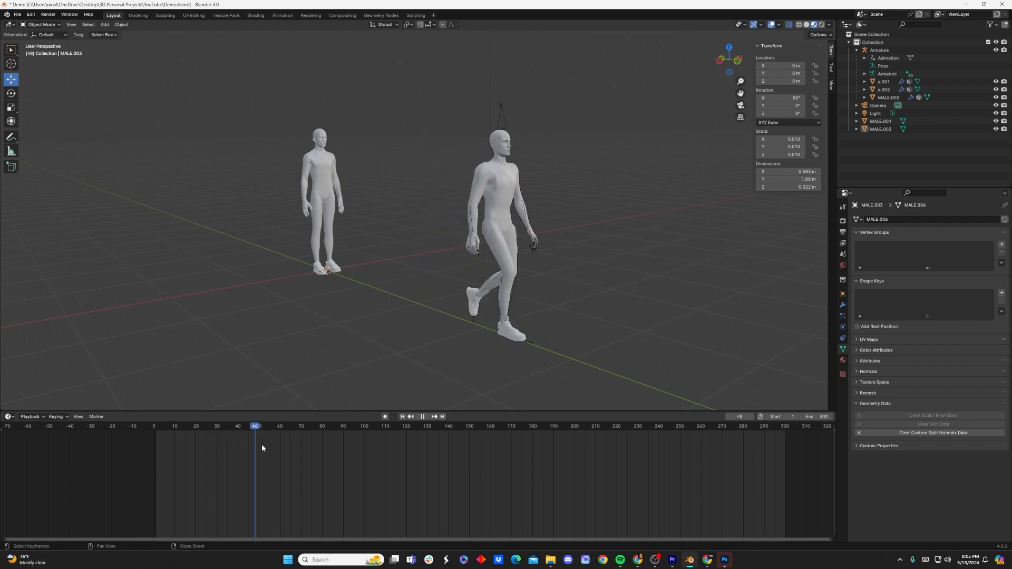
drag(262, 443, 154, 427)
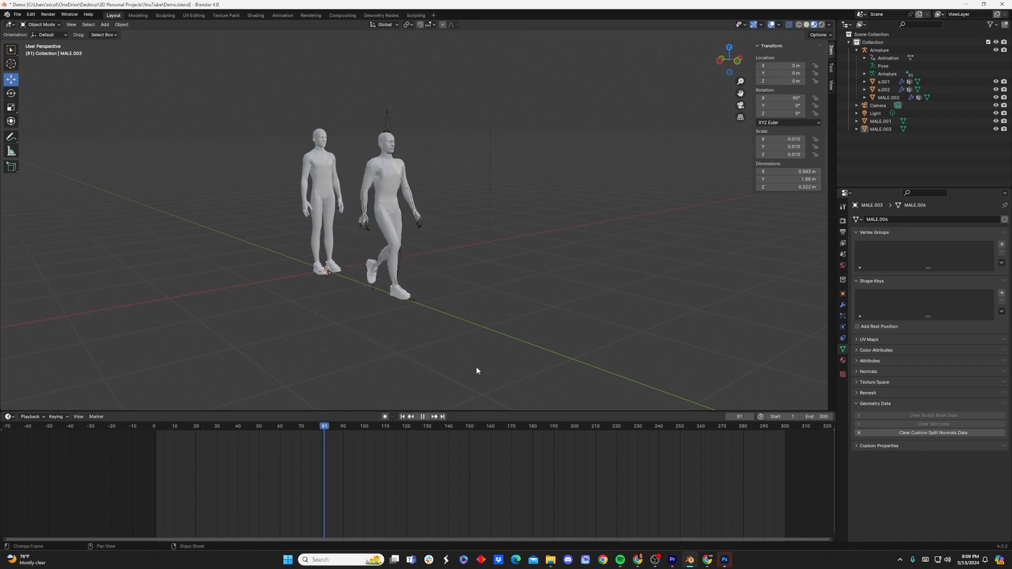
Step: Show the rigged avatar's curves in the Graph Editor and shift all keyframes 29 frames later along the time axis
drag(500, 374, 353, 114)
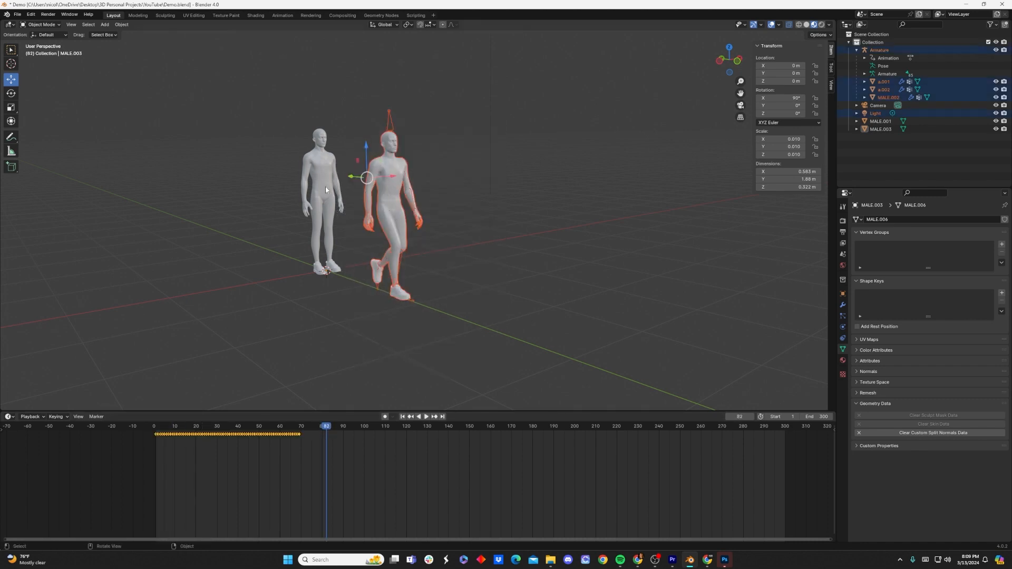
click(9, 417)
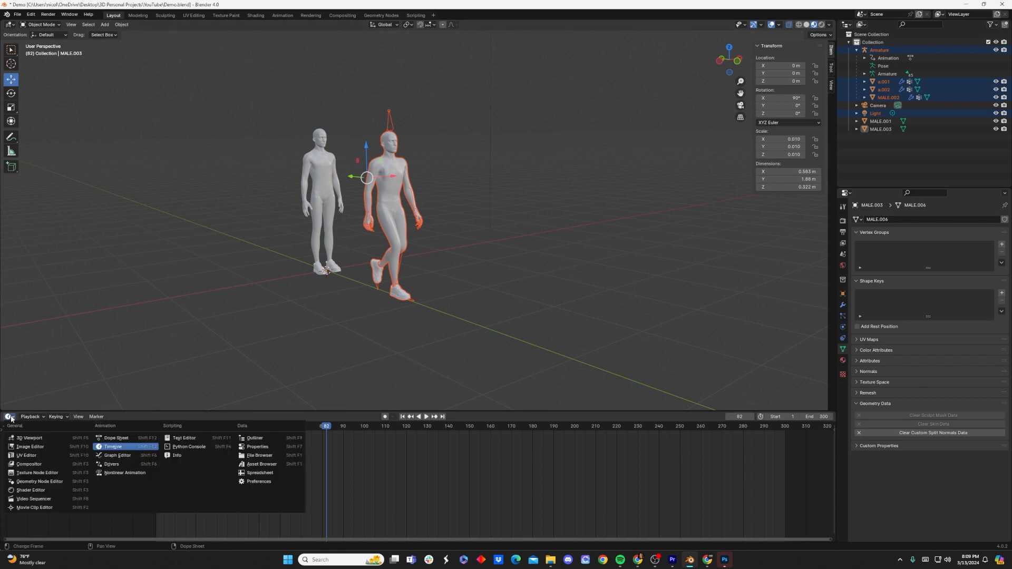
click(105, 456)
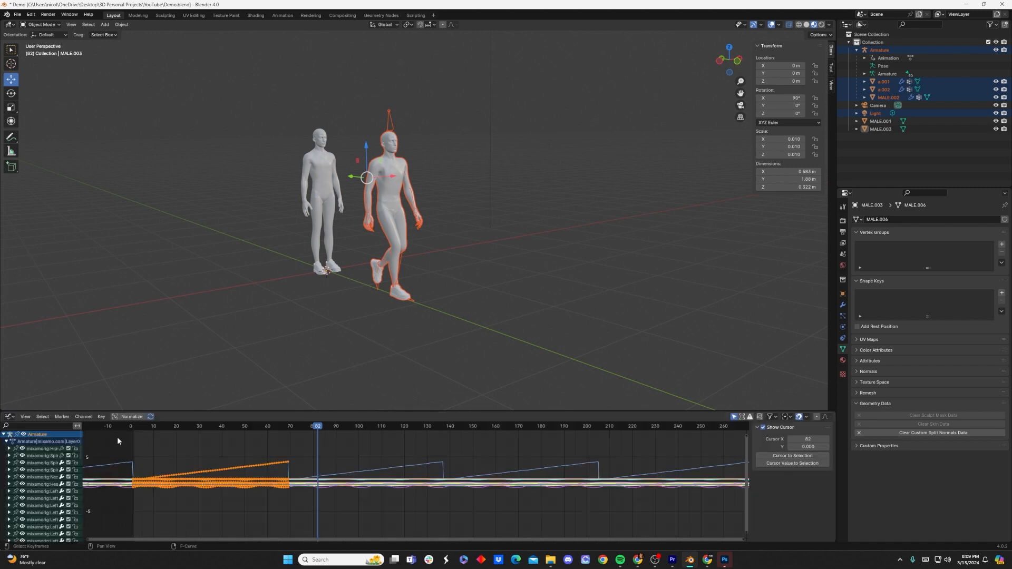
drag(117, 437, 307, 519)
key(g)
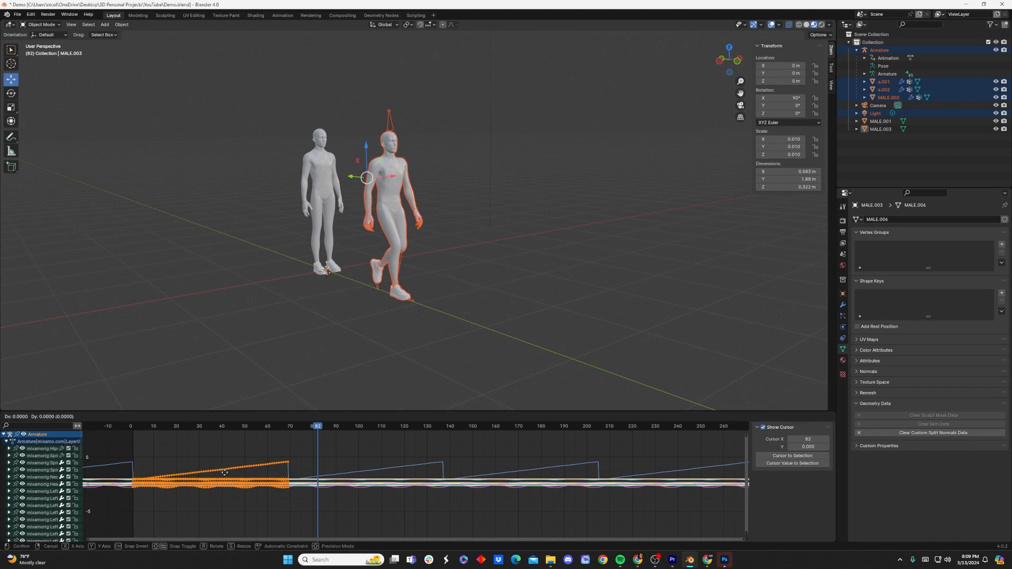
key(x)
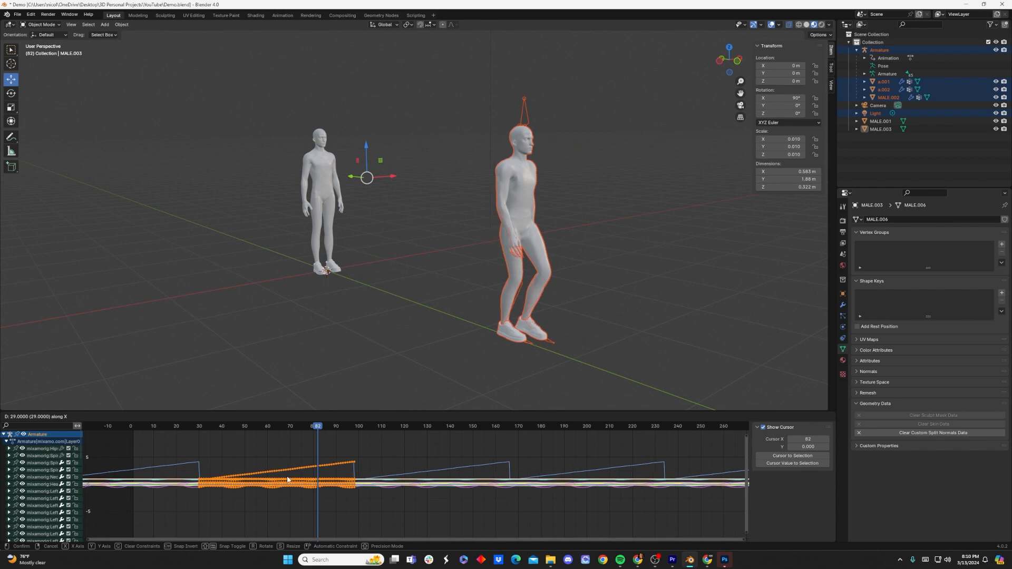
click(287, 480)
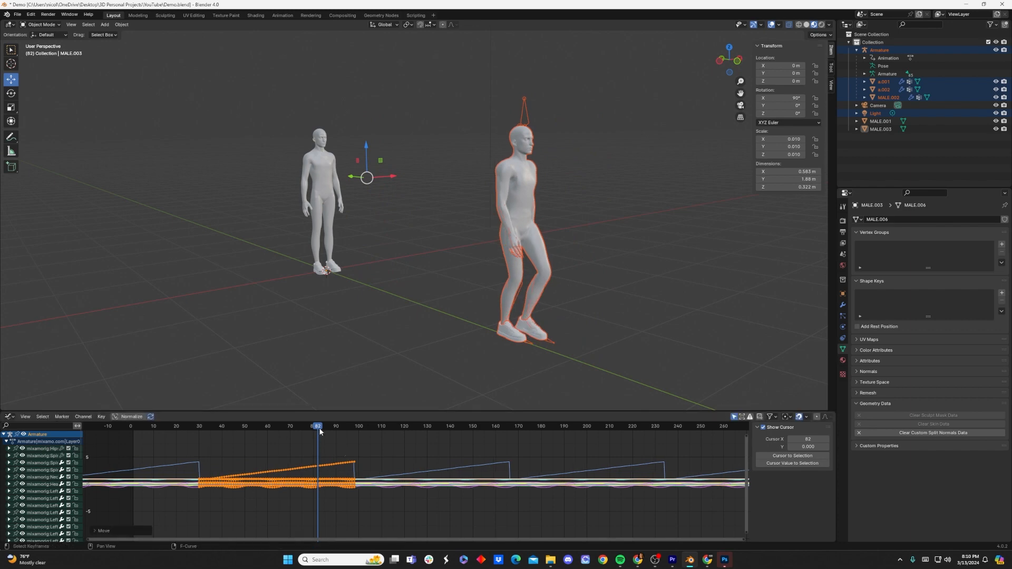
Step: Go to frame 0 and put the walking avatar's armature into Pose Mode
key(Left)
key(Left)
mouse_move(144, 426)
mouse_down()
mouse_move(498, 476)
mouse_move(154, 474)
mouse_move(151, 427)
mouse_move(135, 428)
mouse_up()
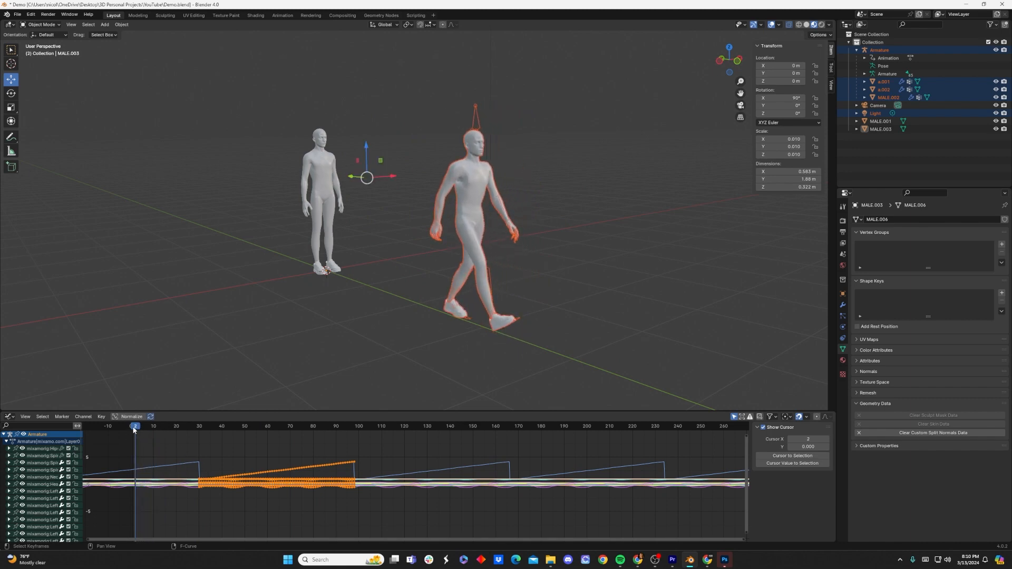
click(133, 428)
drag(133, 429, 131, 428)
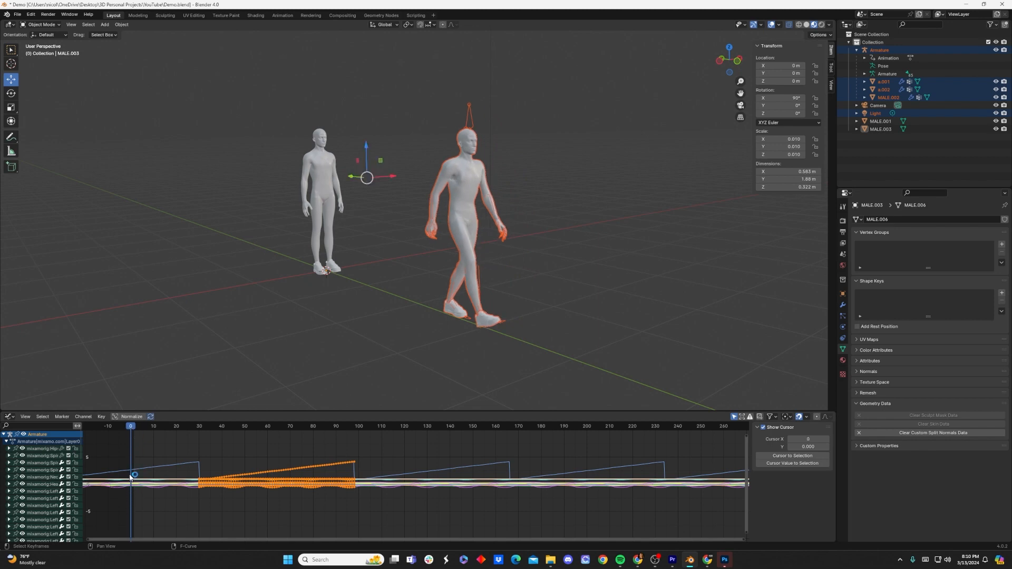
click(58, 25)
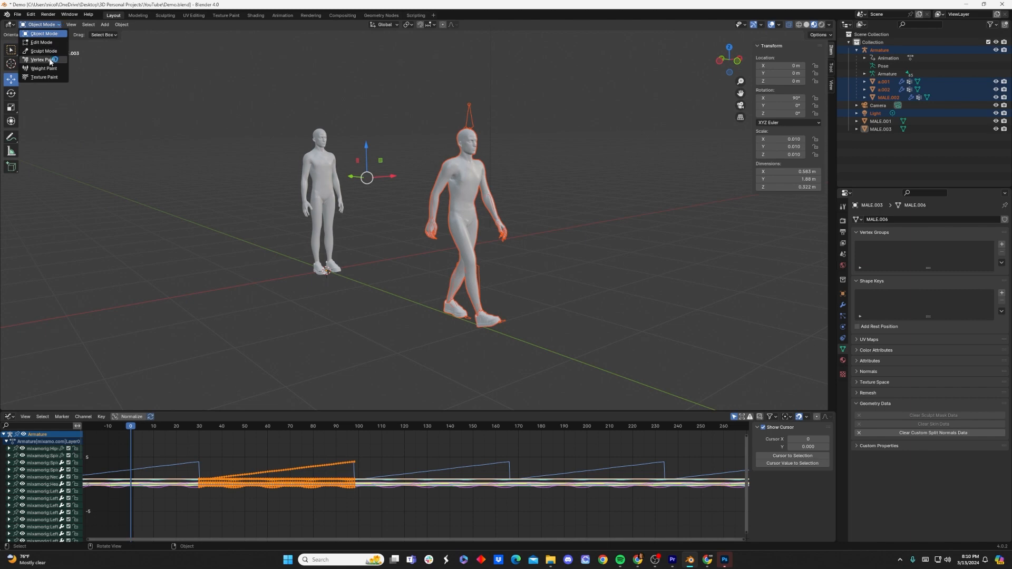
click(469, 113)
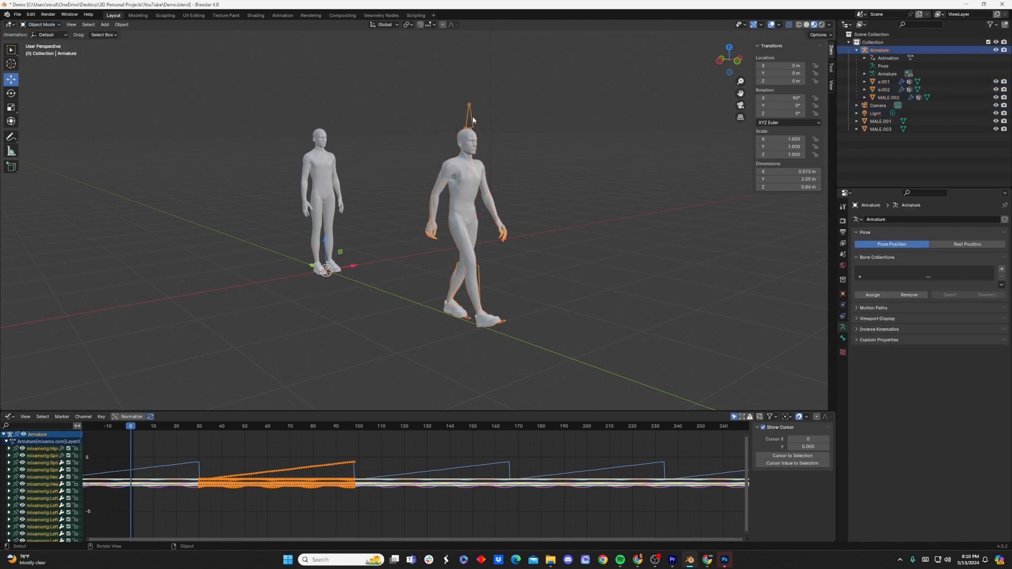
click(40, 24)
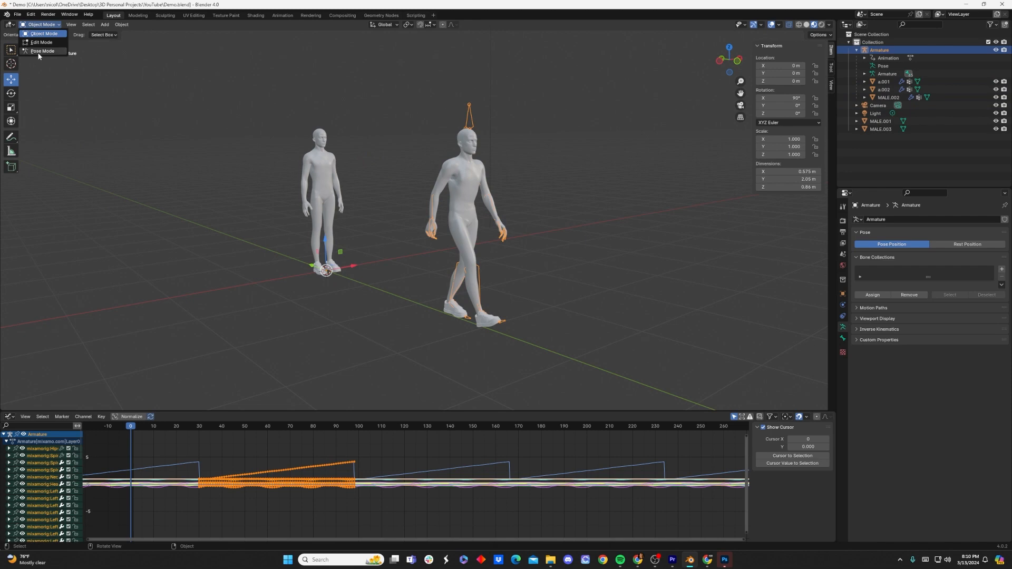
click(39, 56)
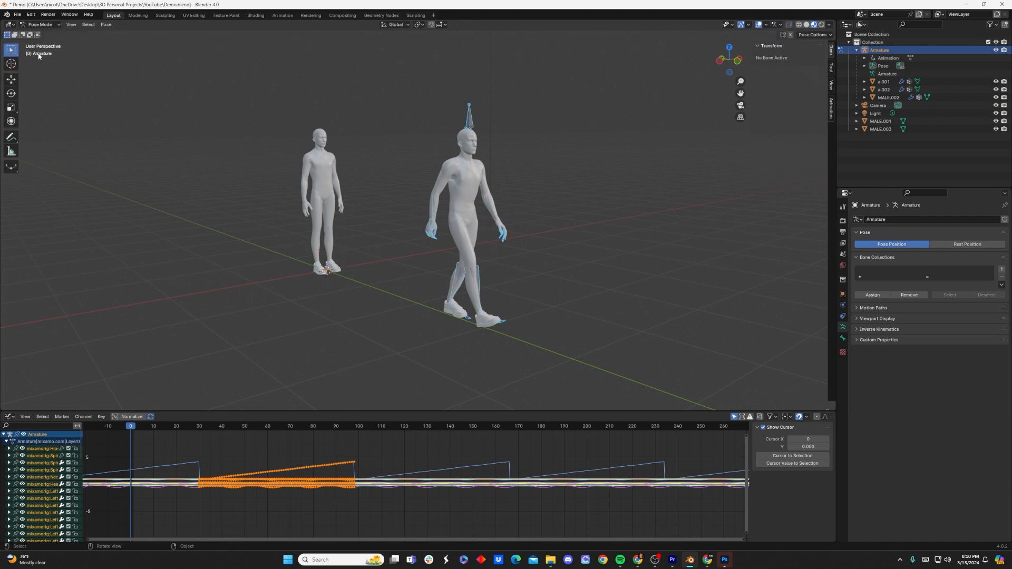
Step: Clear the pose transforms of the armature's bones and insert a keyframe for this rest pose at frame 0
click(106, 25)
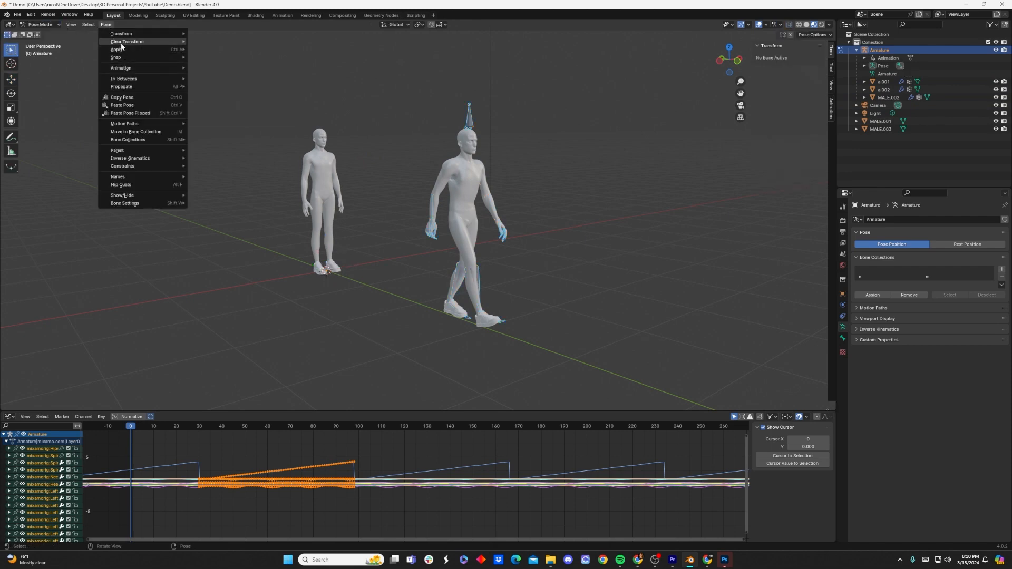
mouse_move(126, 42)
click(203, 45)
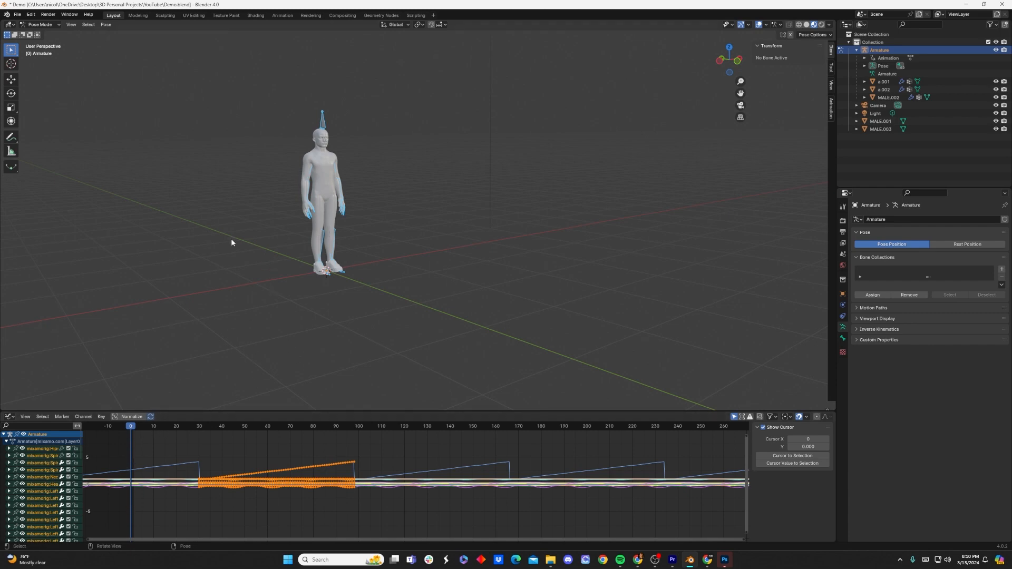
key(i)
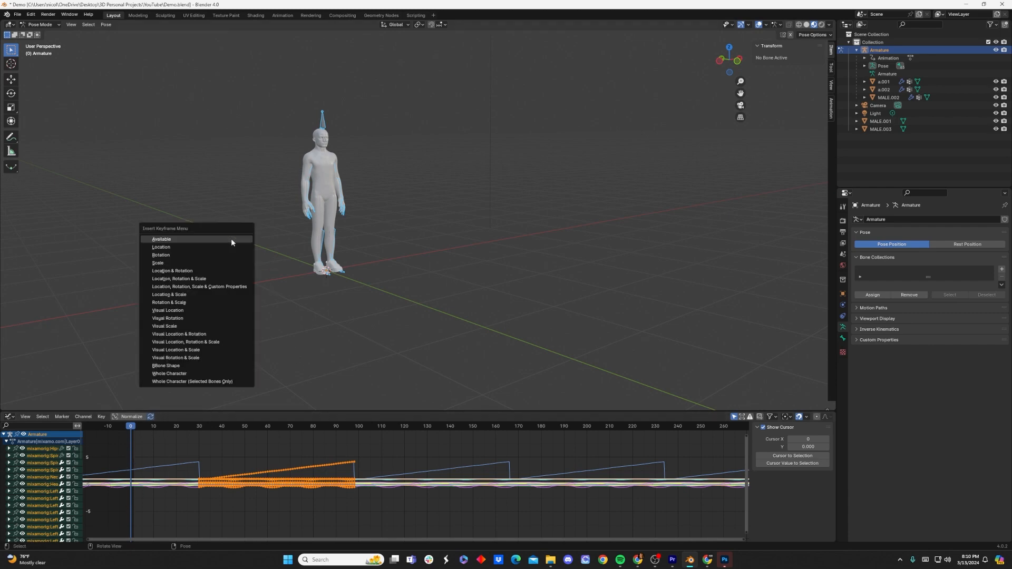
click(167, 244)
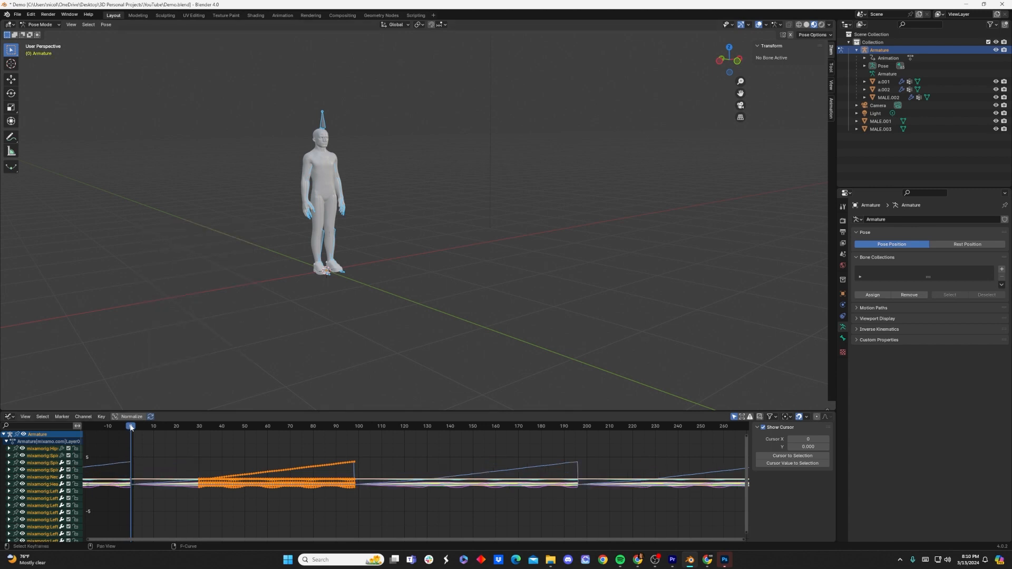
Step: Scrub from frame 0 to frame 59 to examine the transition from the rest pose into the walk
drag(136, 430, 131, 494)
drag(132, 425, 134, 437)
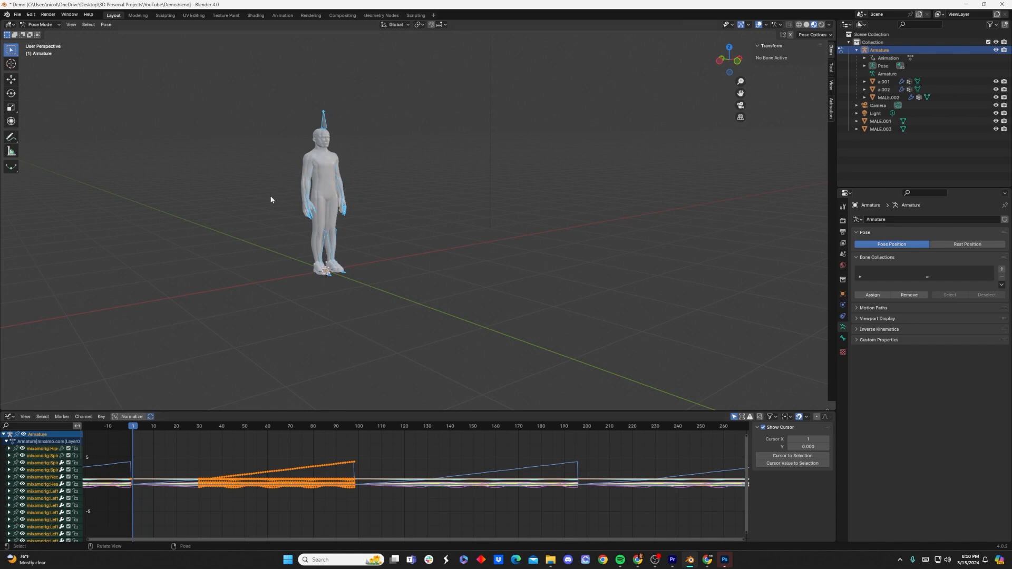
click(139, 427)
drag(145, 431, 266, 483)
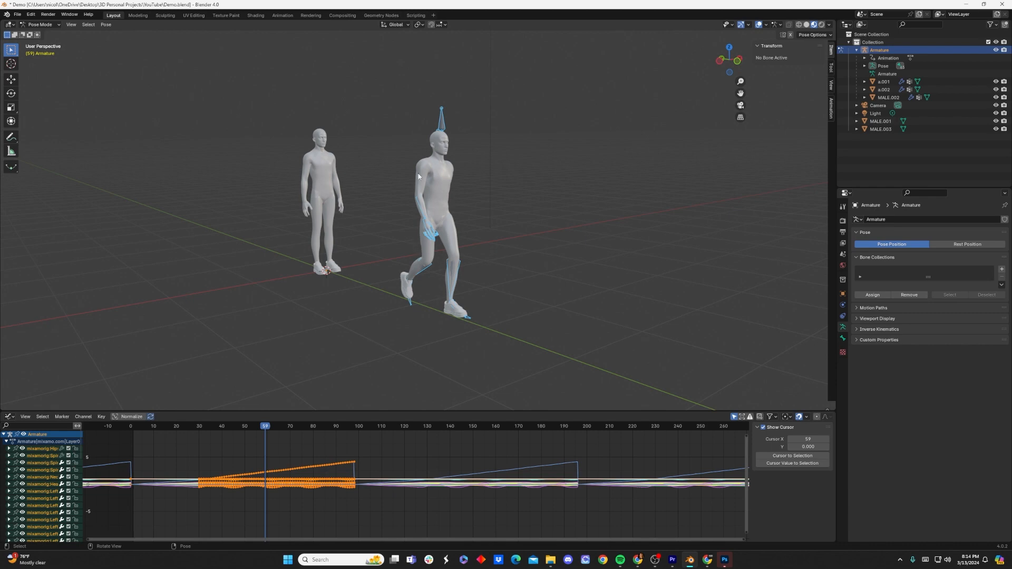
Step: Return the armature from Pose Mode to Object Mode
drag(372, 86, 481, 346)
click(105, 24)
click(40, 24)
click(41, 34)
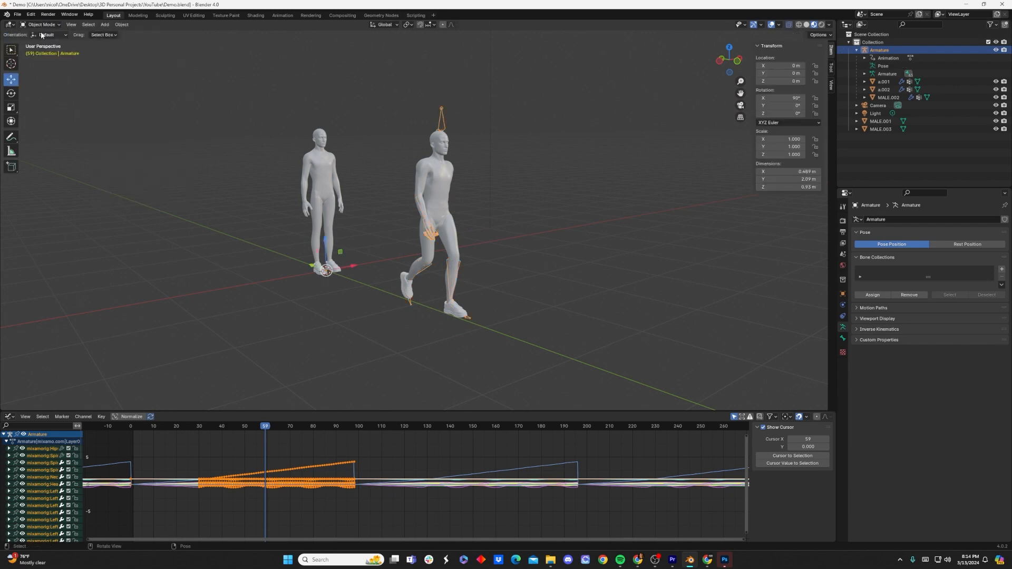
Step: Select the walking avatar's meshes together with the armature and apply their rotation, then clear the selection
click(123, 25)
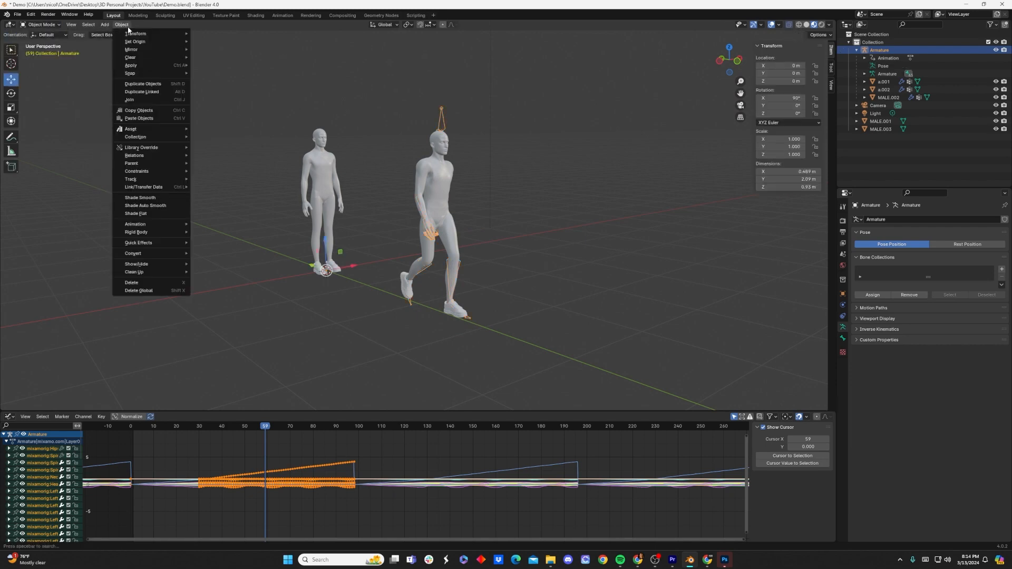
drag(387, 95, 474, 340)
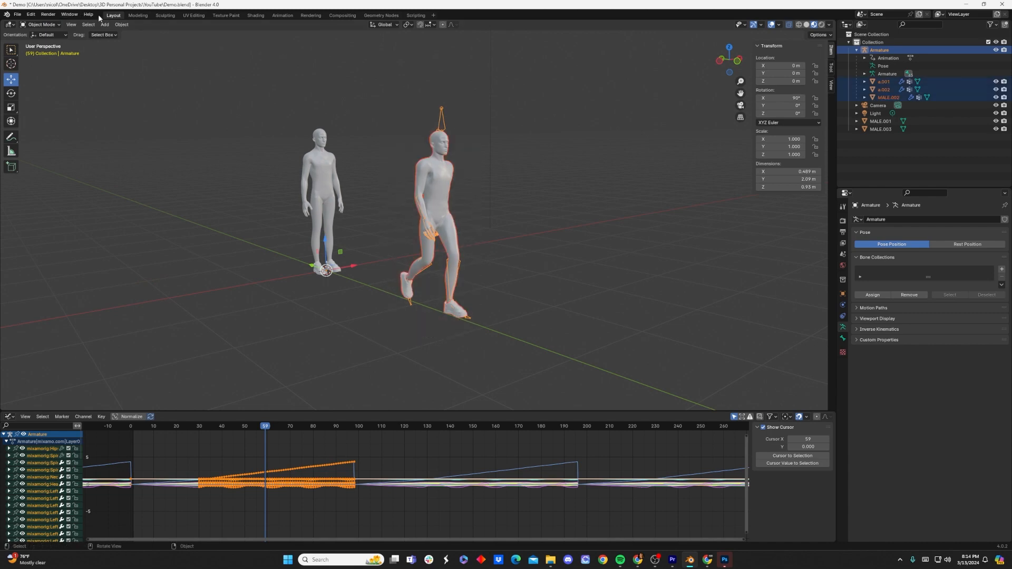
click(122, 24)
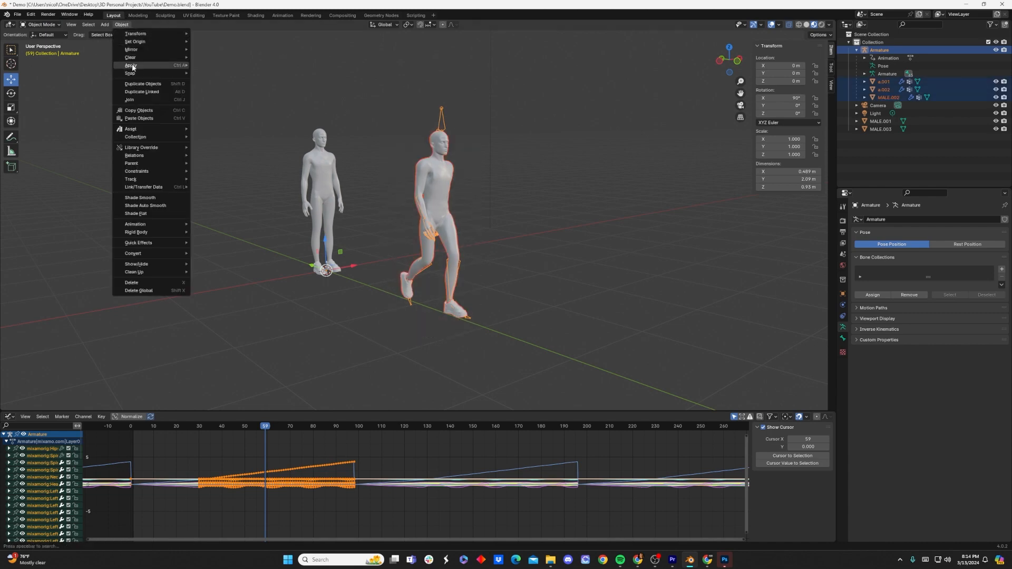
mouse_move(133, 68)
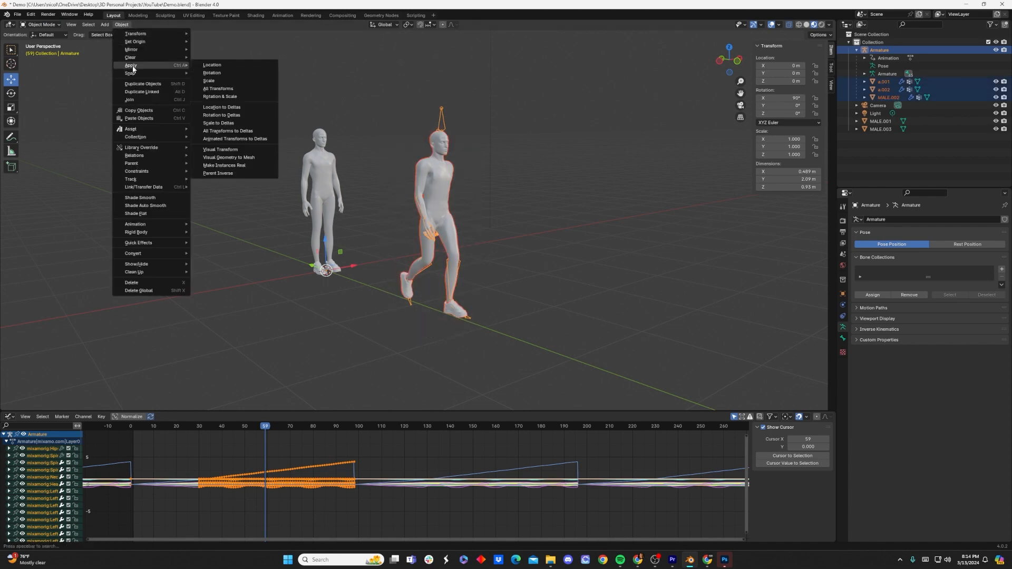
click(219, 75)
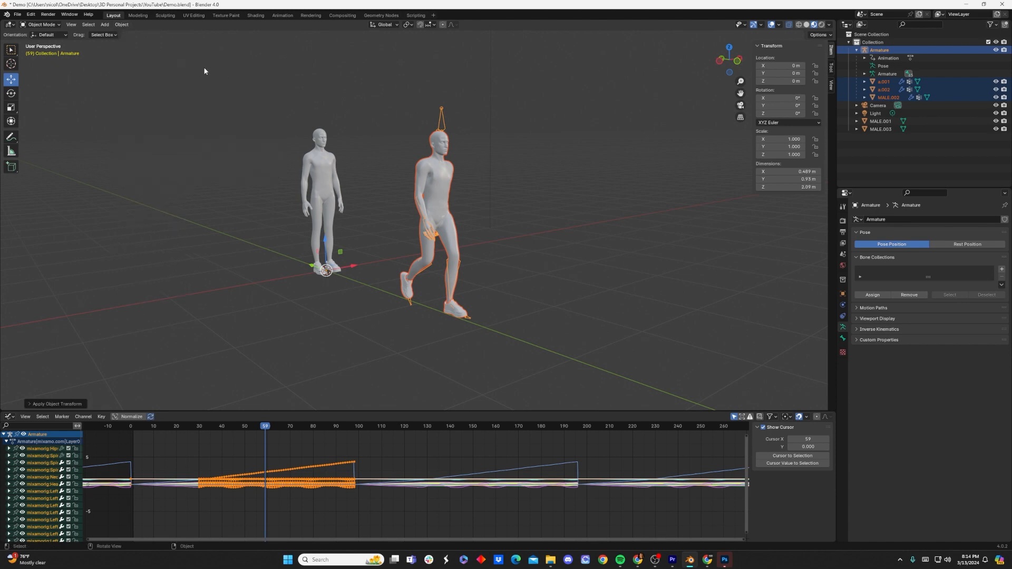
click(125, 25)
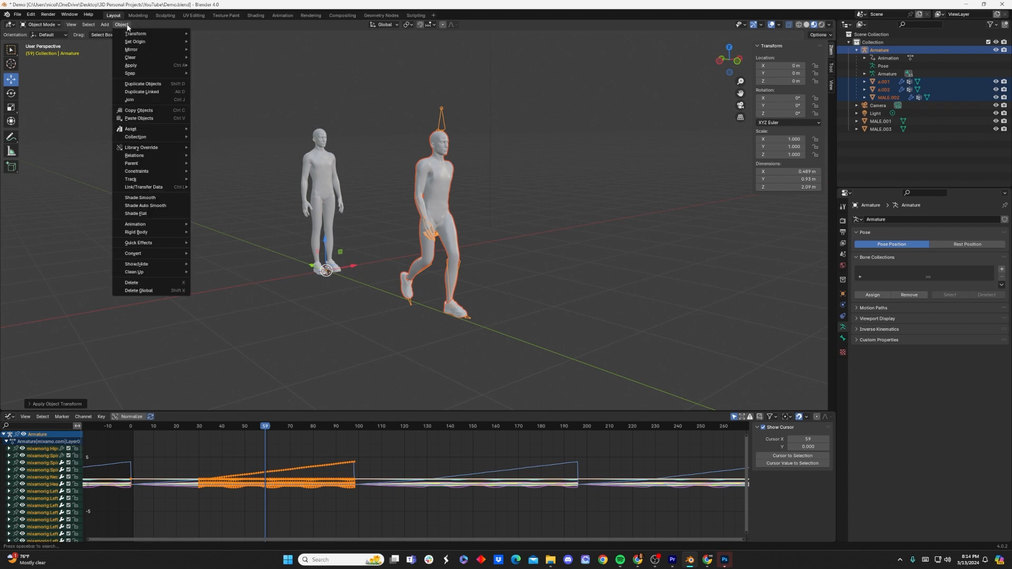
mouse_move(137, 66)
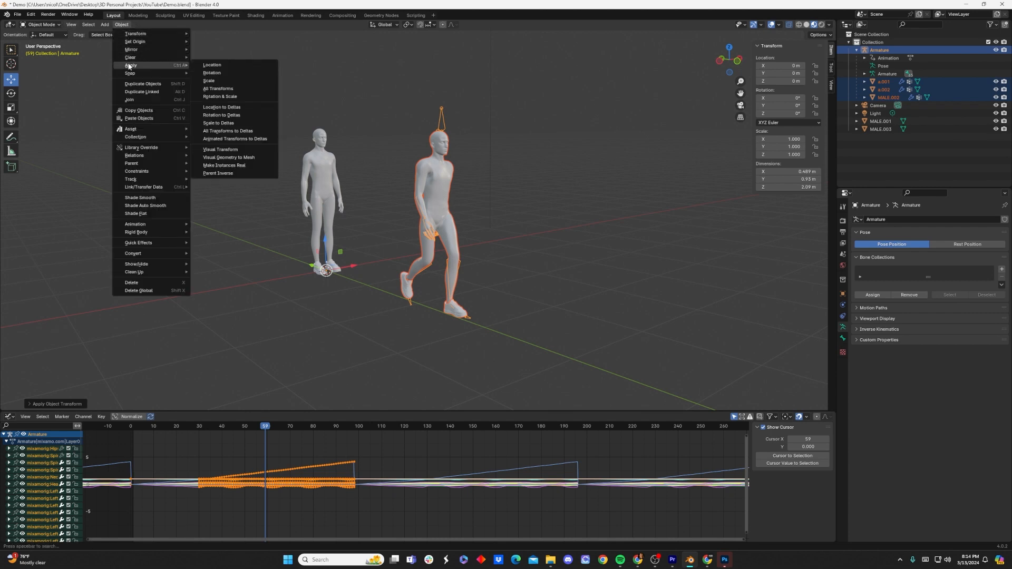
click(223, 74)
click(380, 144)
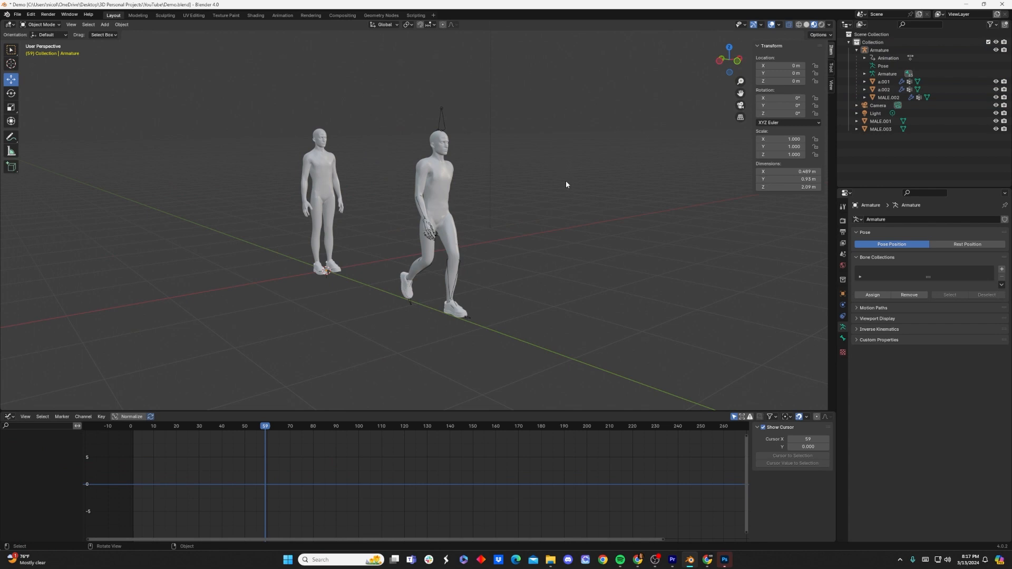
Step: Select the walking avatar's armature together with all meshes in its hierarchy
drag(373, 86, 478, 349)
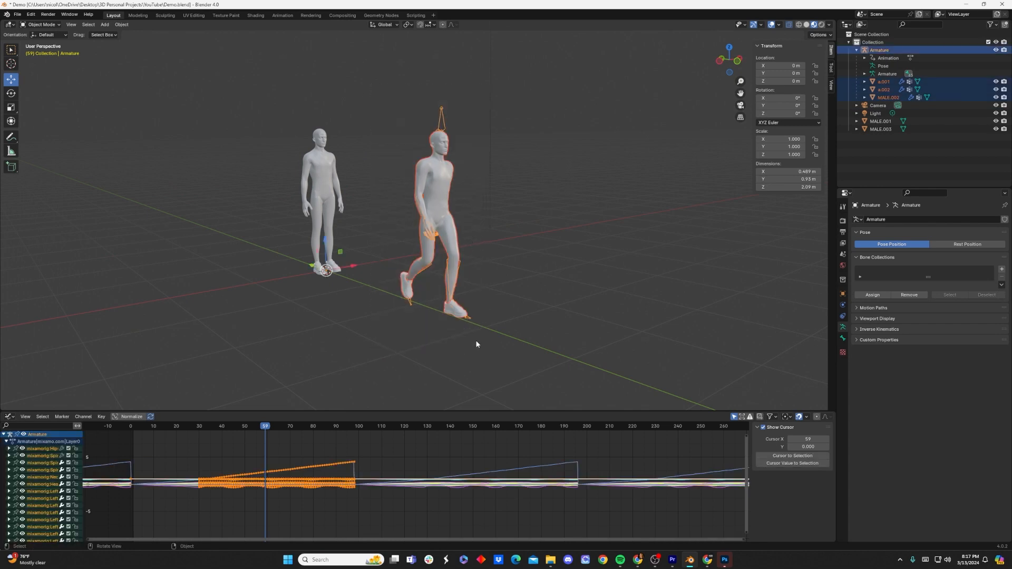
right_click(883, 51)
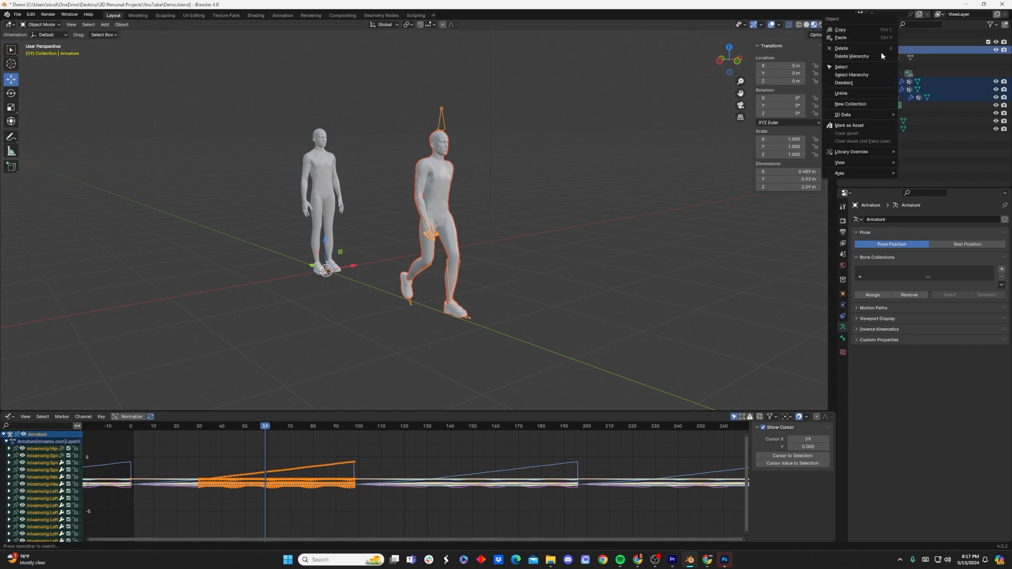
click(852, 75)
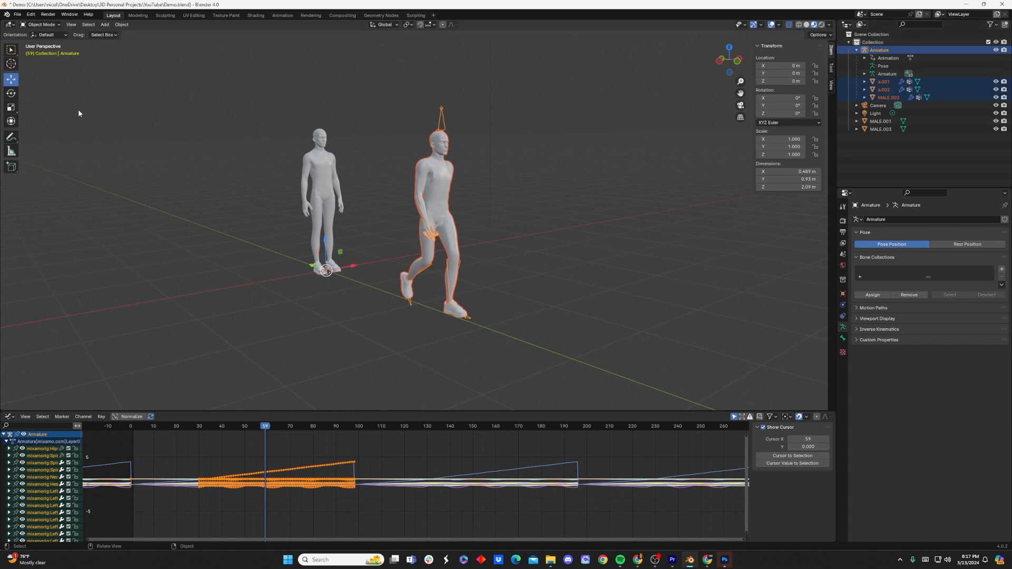
Step: Start an Alembic (.abc) export and limit it to Selected Objects
click(17, 14)
mouse_move(35, 135)
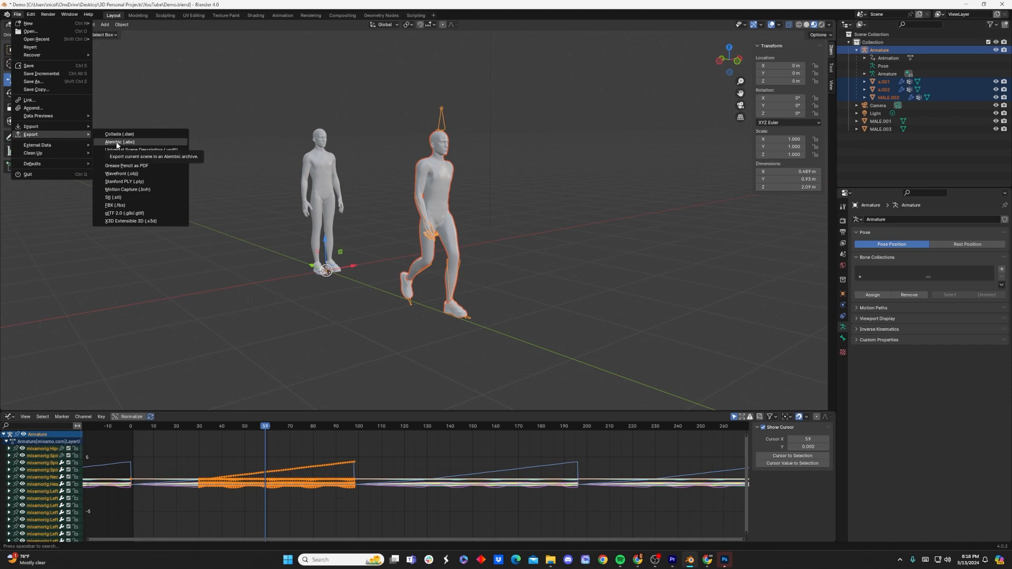
click(117, 144)
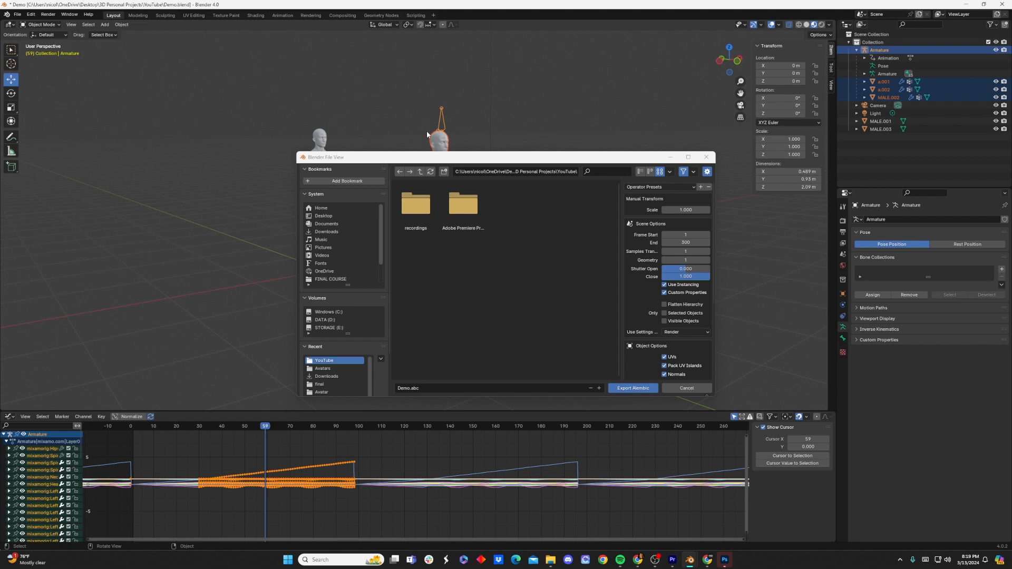
click(663, 313)
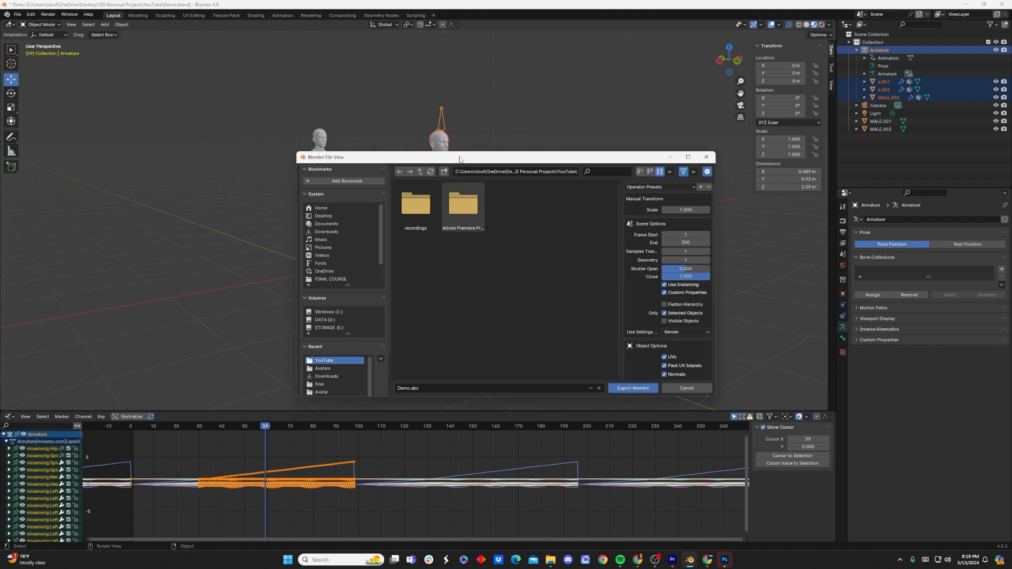
drag(460, 159, 374, 136)
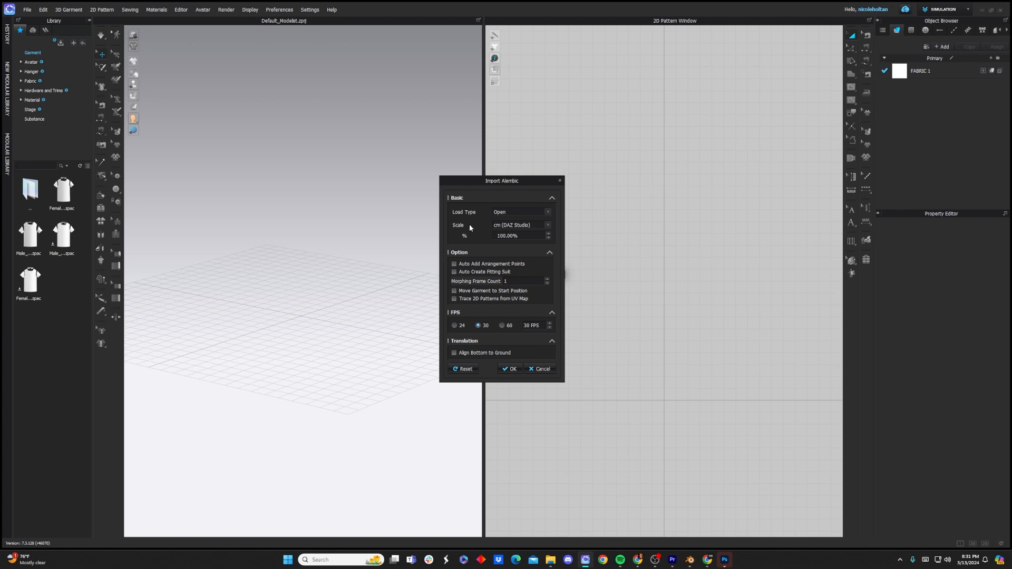
Step: Switch to CLO and try importing the exported Alembic avatar at the cm (DAZ Studio) scale
click(513, 226)
click(512, 228)
click(560, 181)
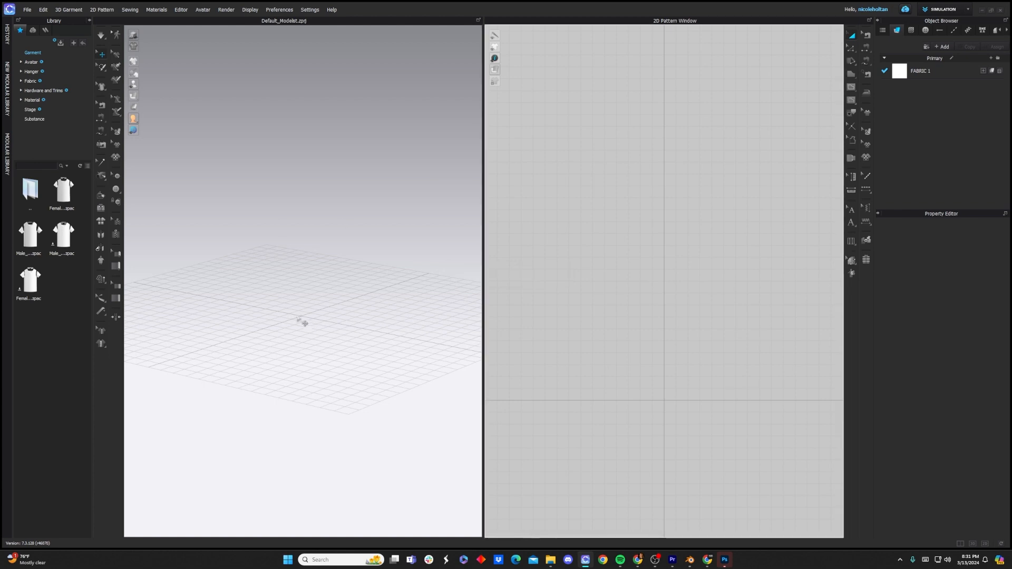
Step: Select the tiny imported avatar in the 3D window and delete it
scroll(303, 337, up, 5)
scroll(308, 380, down, 5)
click(315, 287)
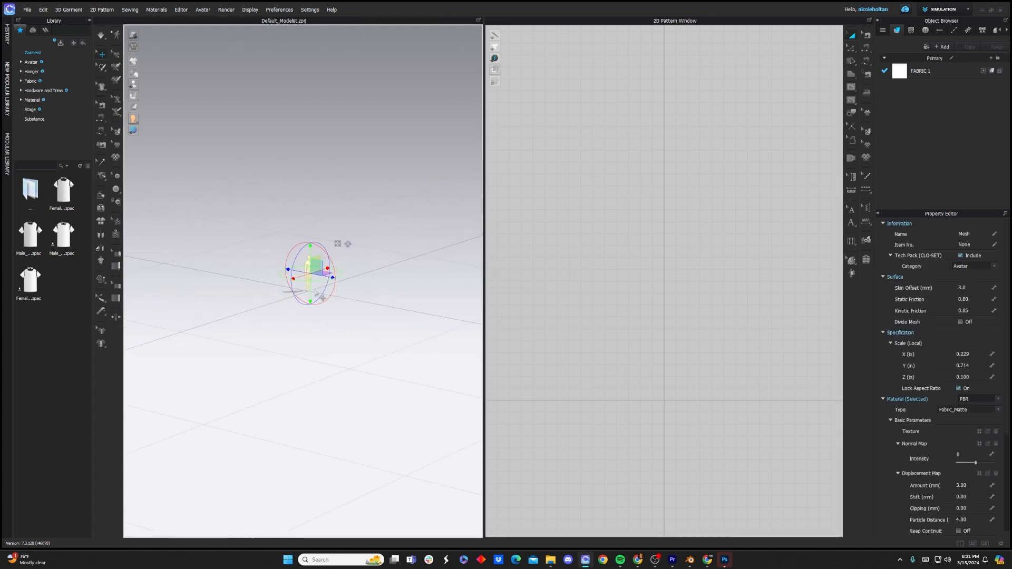
scroll(315, 293, up, 3)
scroll(296, 303, down, 3)
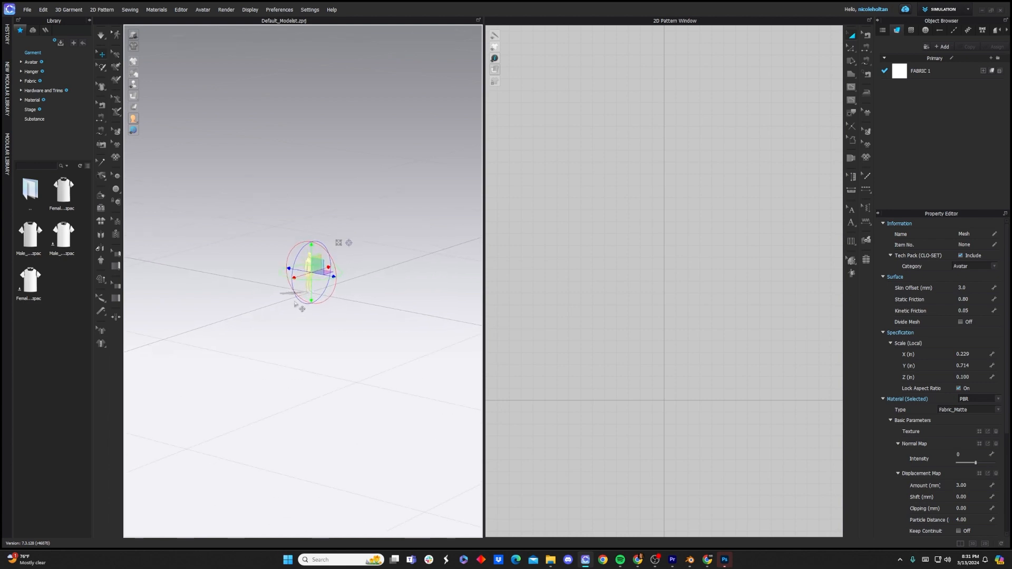
key(Delete)
scroll(299, 305, up, 2)
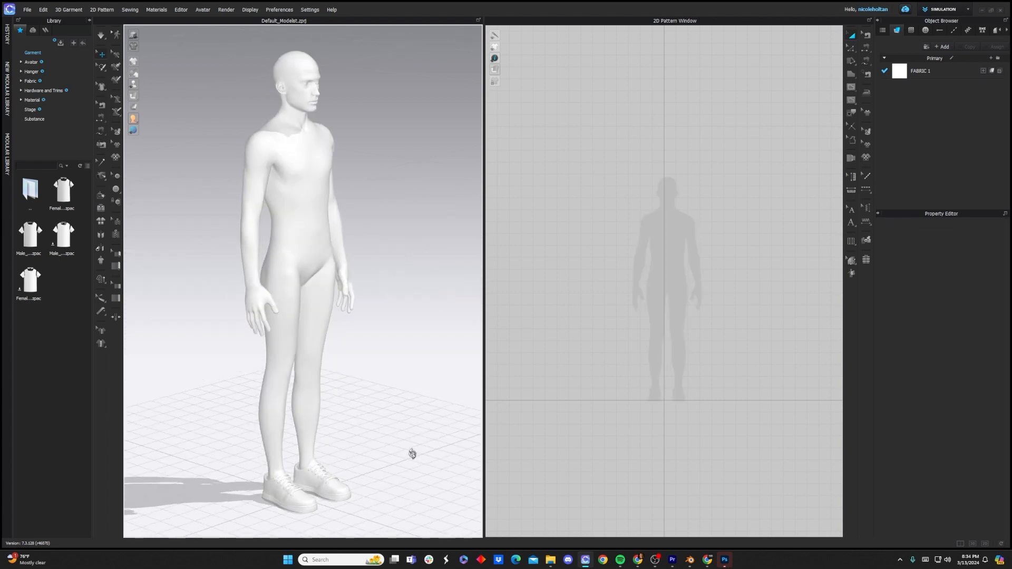
Step: Inspect the reimported full-size avatar, then switch to Animation mode and check the start of its timeline
right_drag(413, 454, 379, 445)
scroll(377, 451, up, 3)
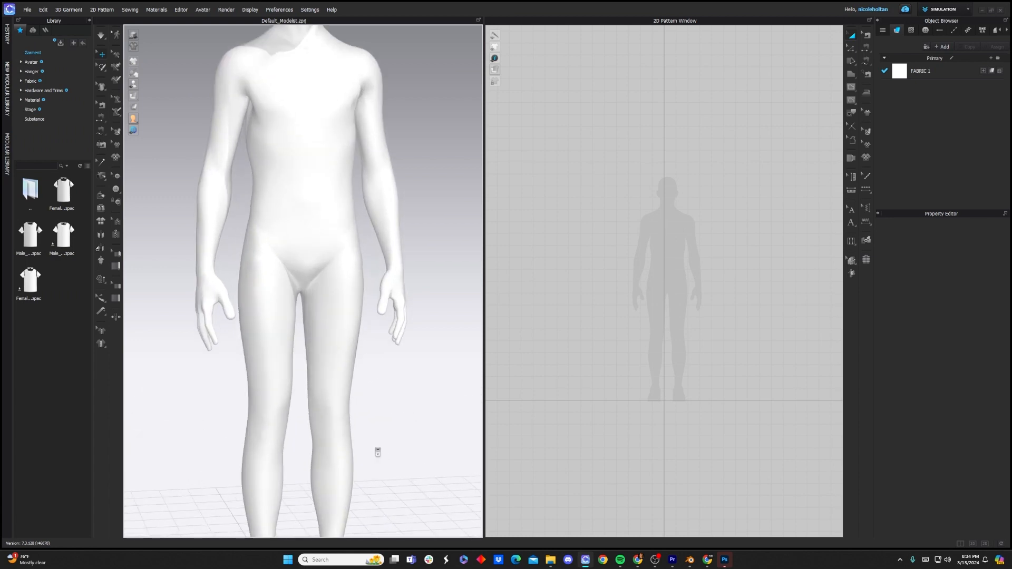
scroll(378, 452, down, 5)
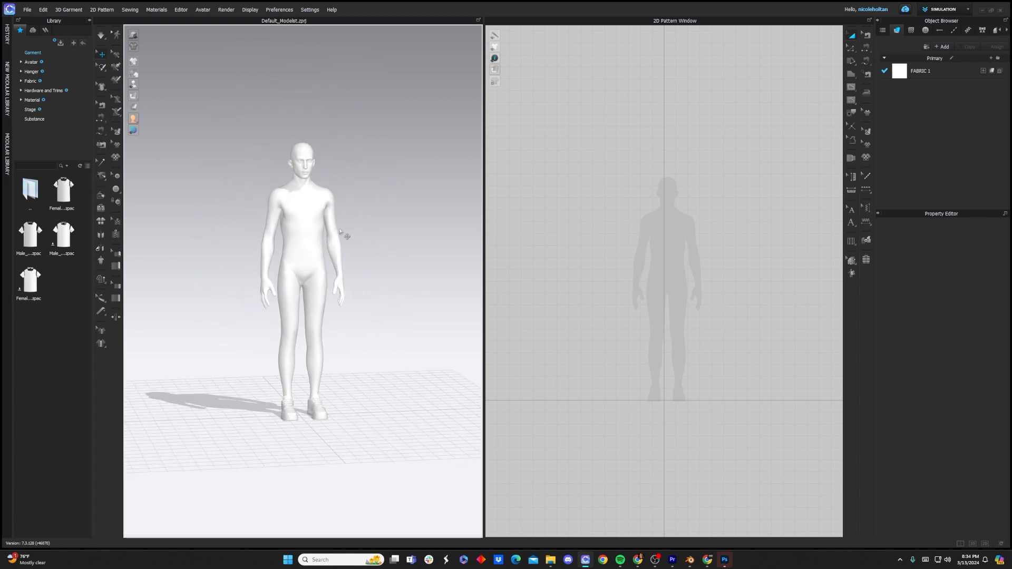
click(941, 9)
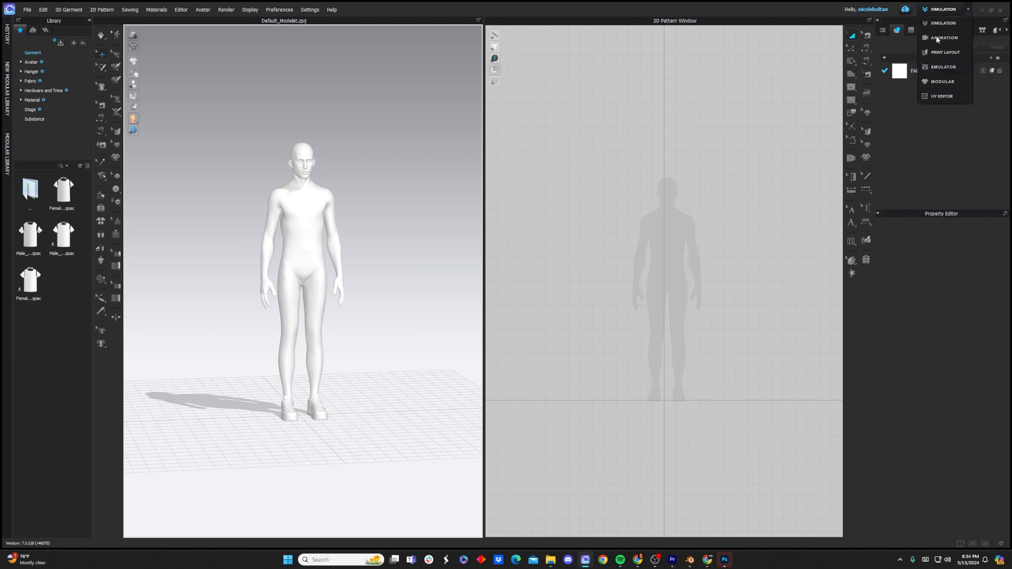
click(940, 38)
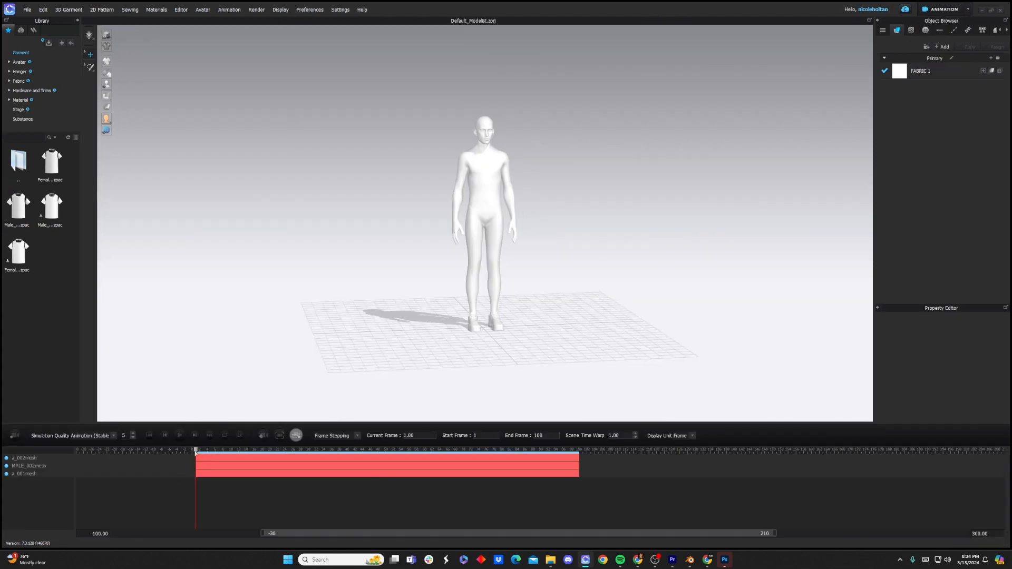
drag(201, 451, 191, 472)
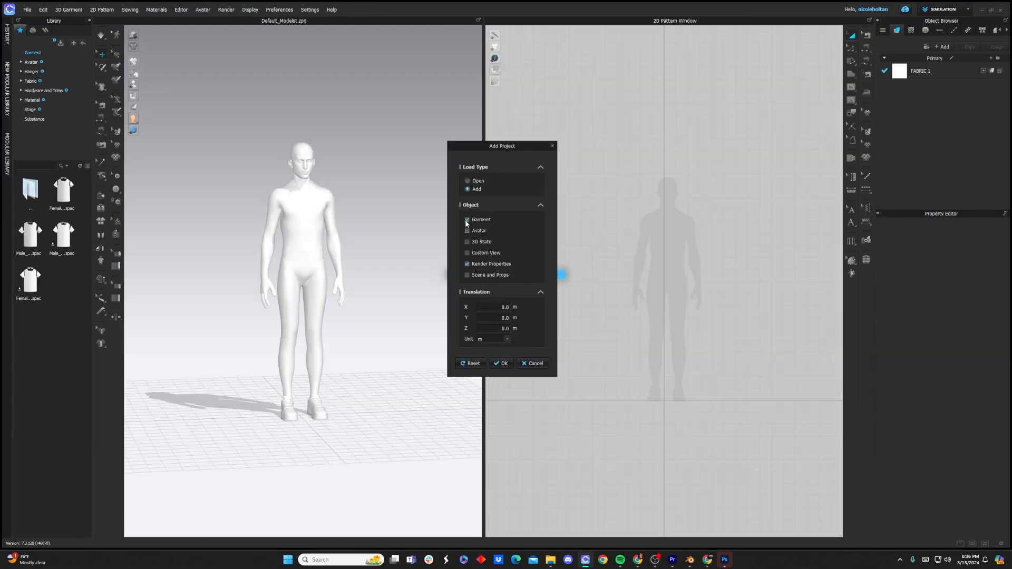
Step: Add the clothing project with only Garment and Render Properties included, proceeding past the low memory warning
click(501, 364)
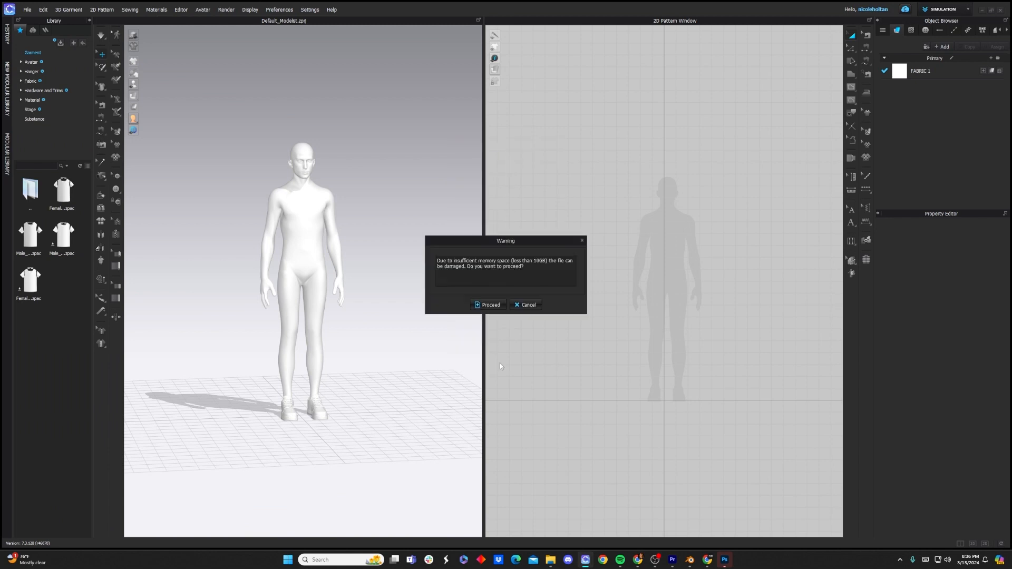
click(480, 305)
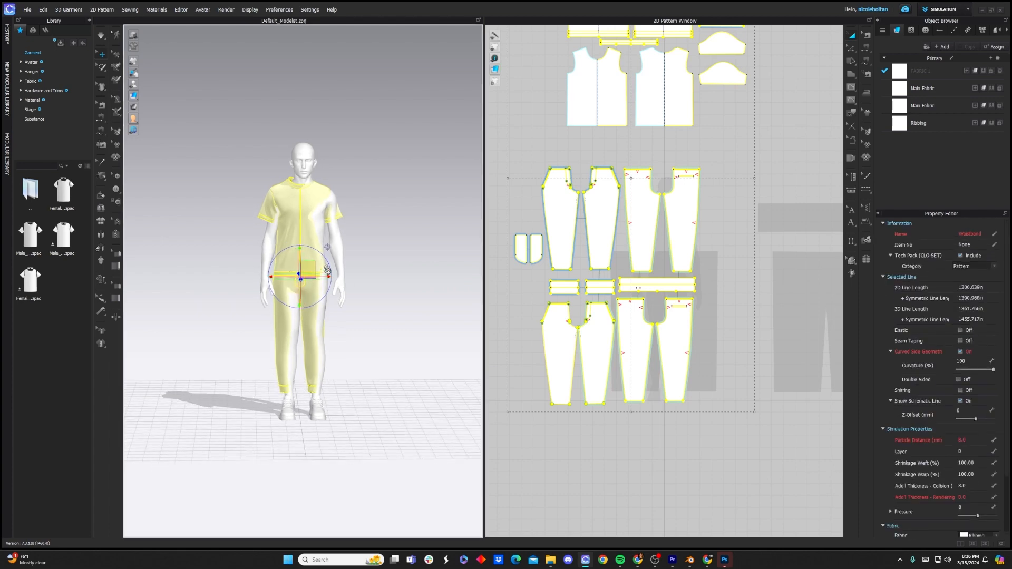
scroll(306, 269, up, 3)
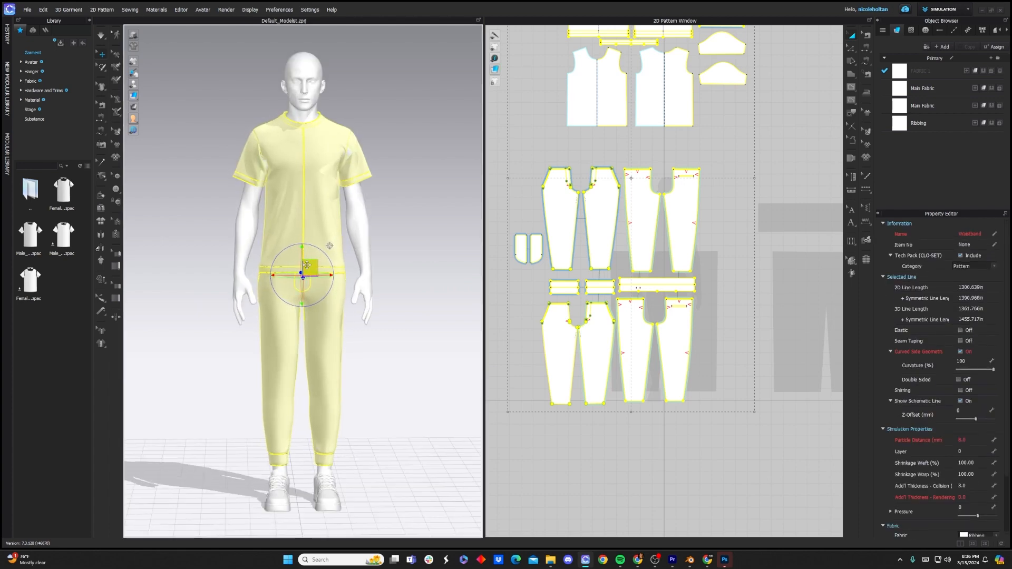
right_drag(315, 271, 260, 277)
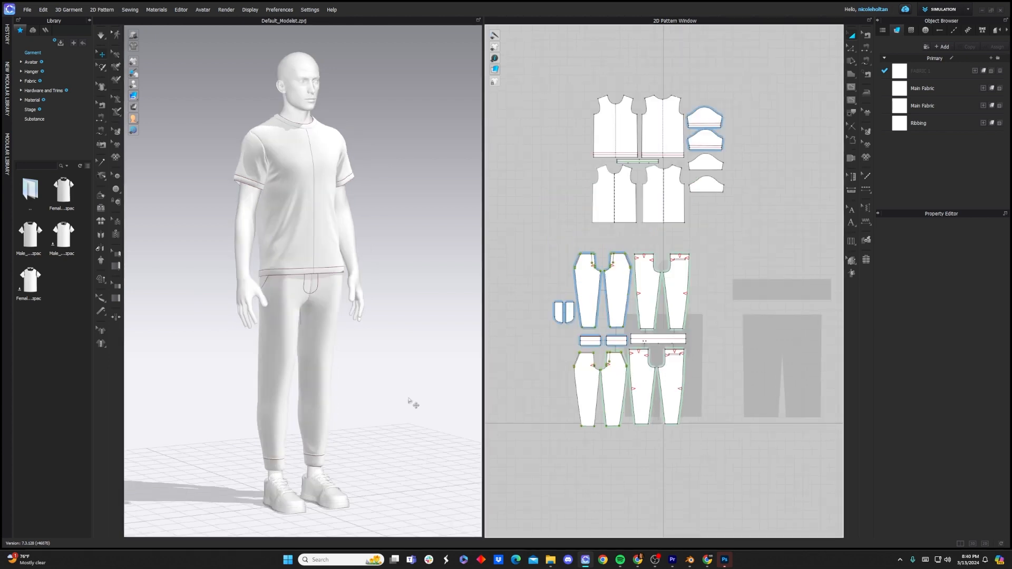
Step: Delete the lower duplicate set of pants patterns in the 2D pattern window, including their modular template
right_drag(411, 402, 418, 429)
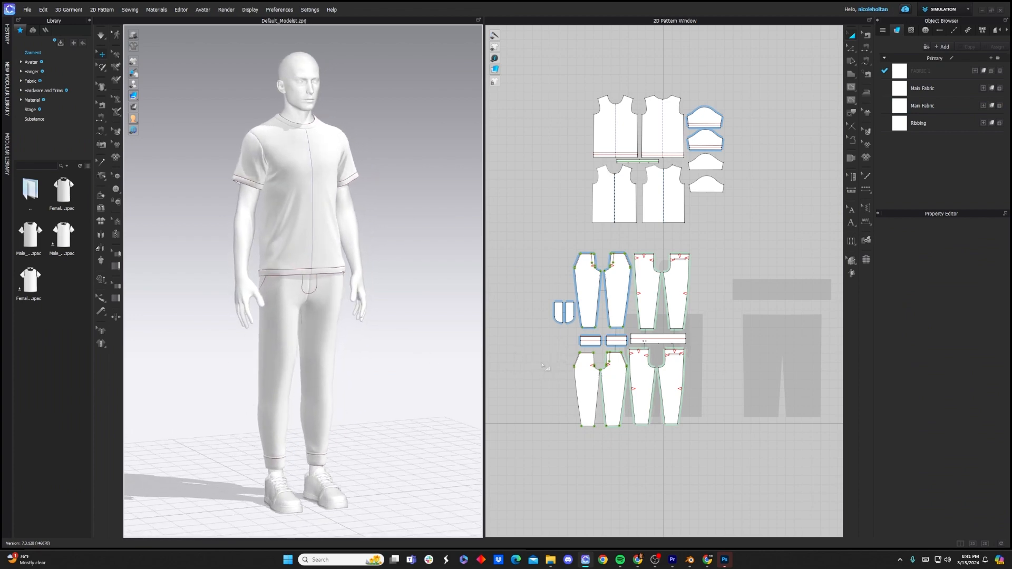
drag(546, 346, 716, 458)
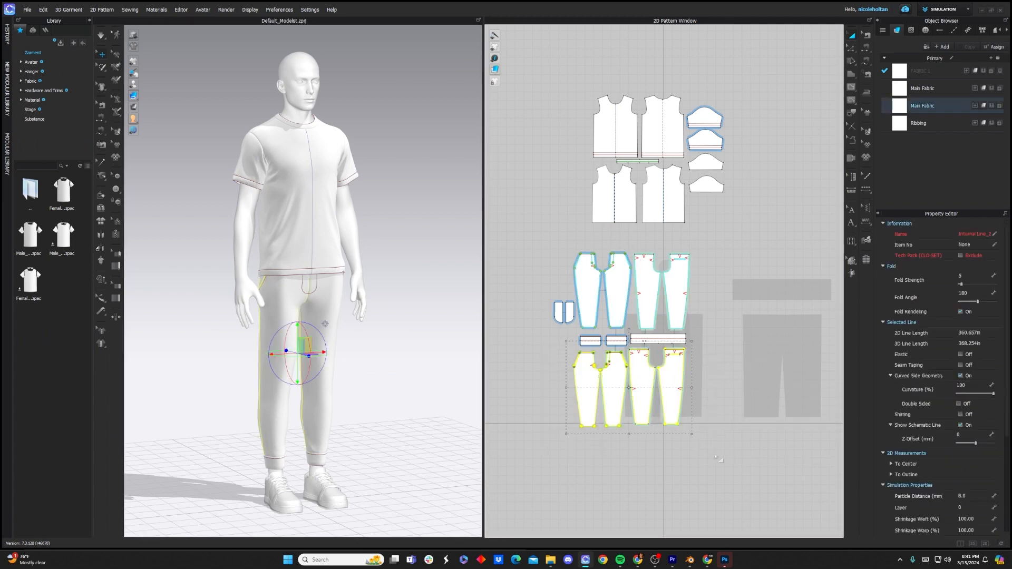
key(Delete)
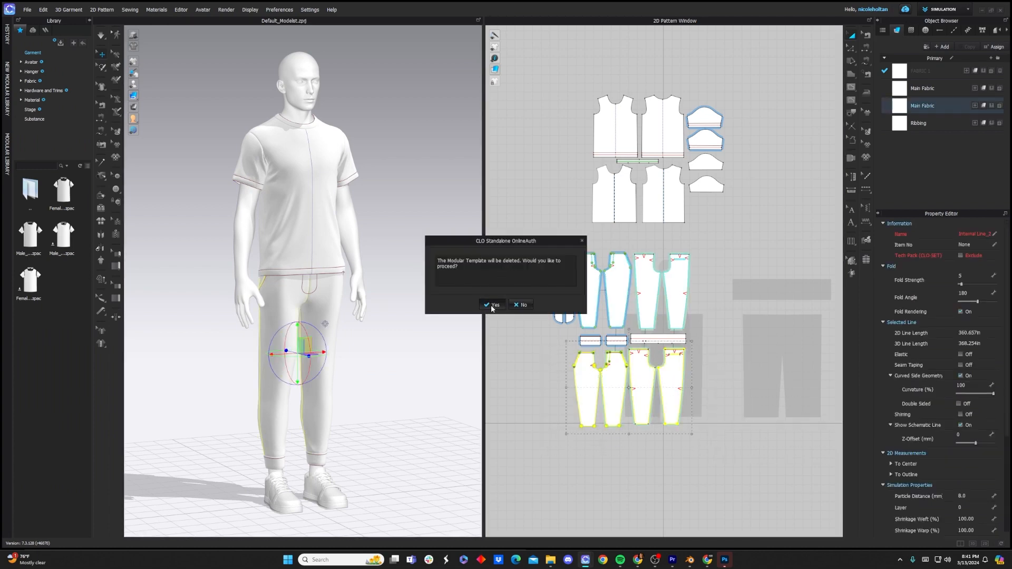
key(Return)
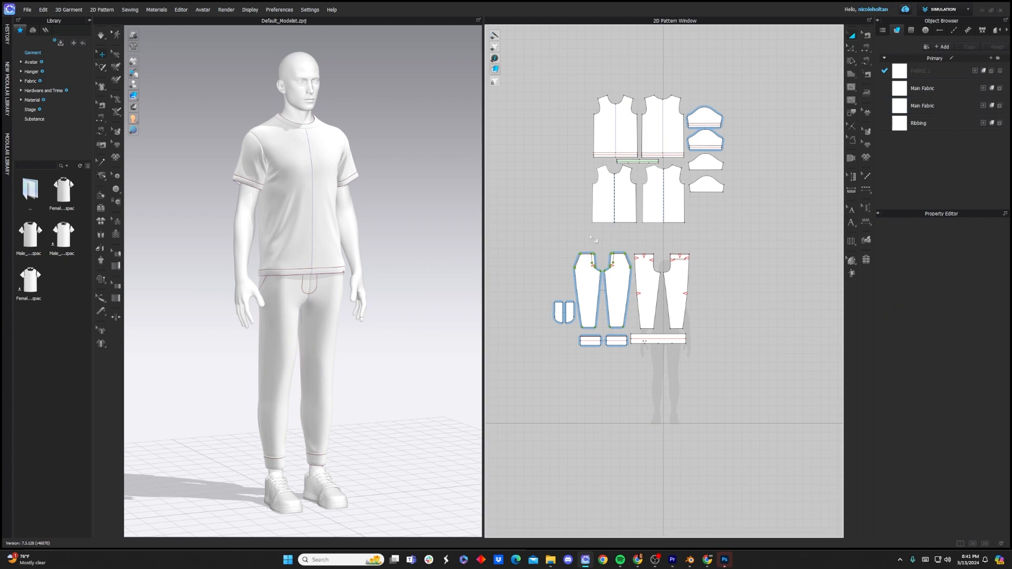
Step: Delete the T-shirt's inner body front, inner body back, and left and right inner sleeve patterns
click(620, 202)
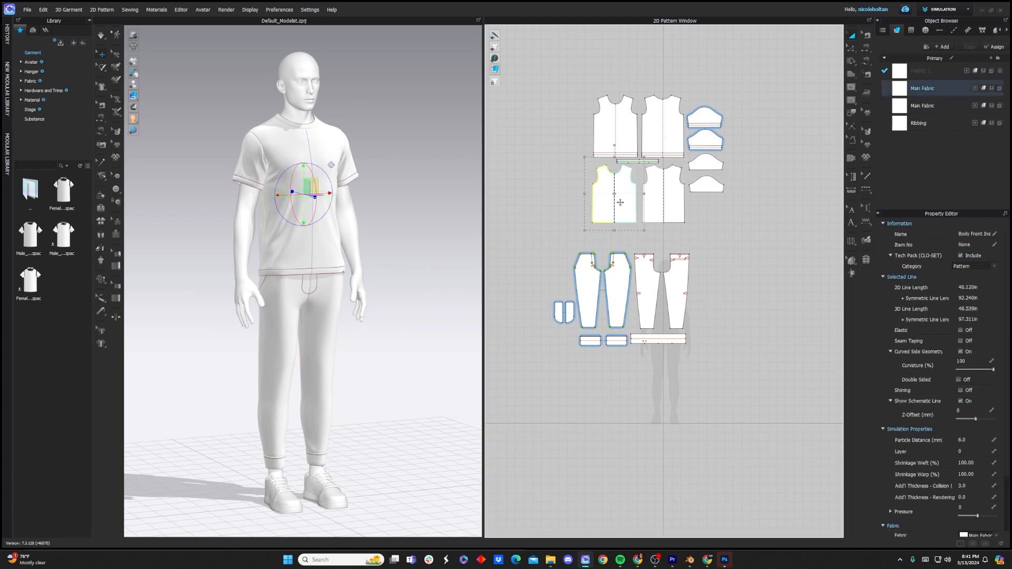
key(Delete)
click(648, 205)
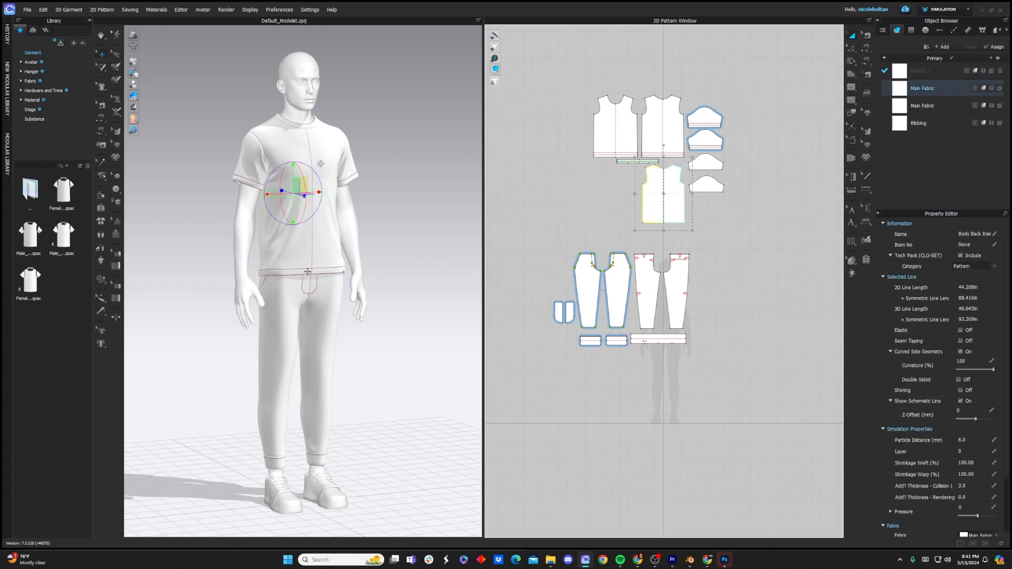
key(Delete)
click(703, 184)
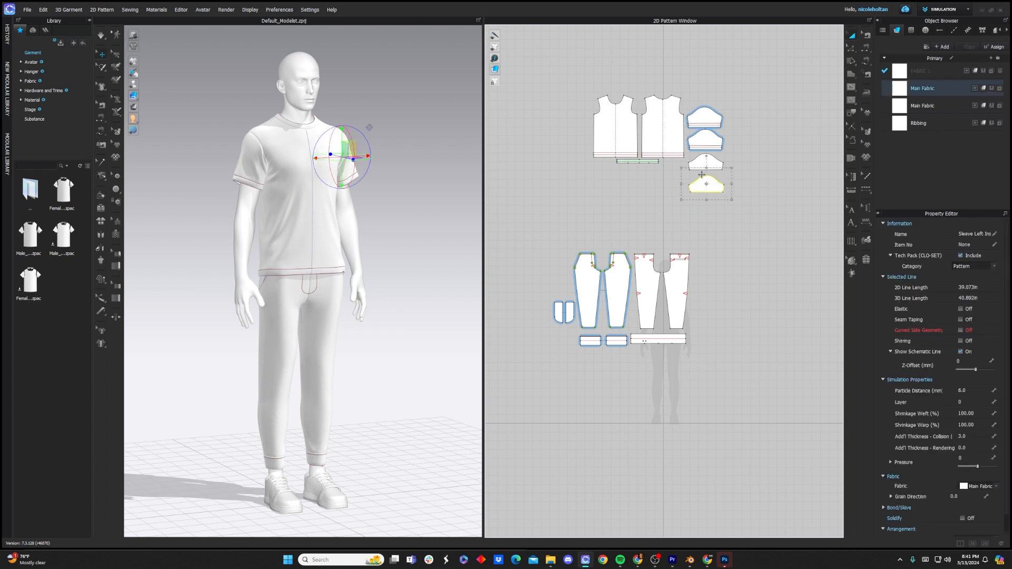
key(Delete)
click(703, 161)
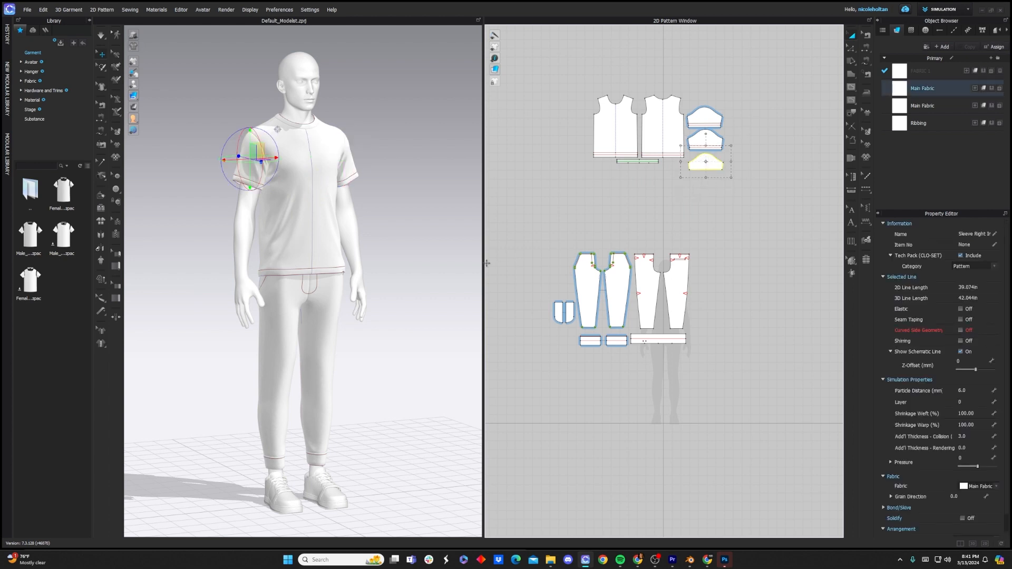
key(Delete)
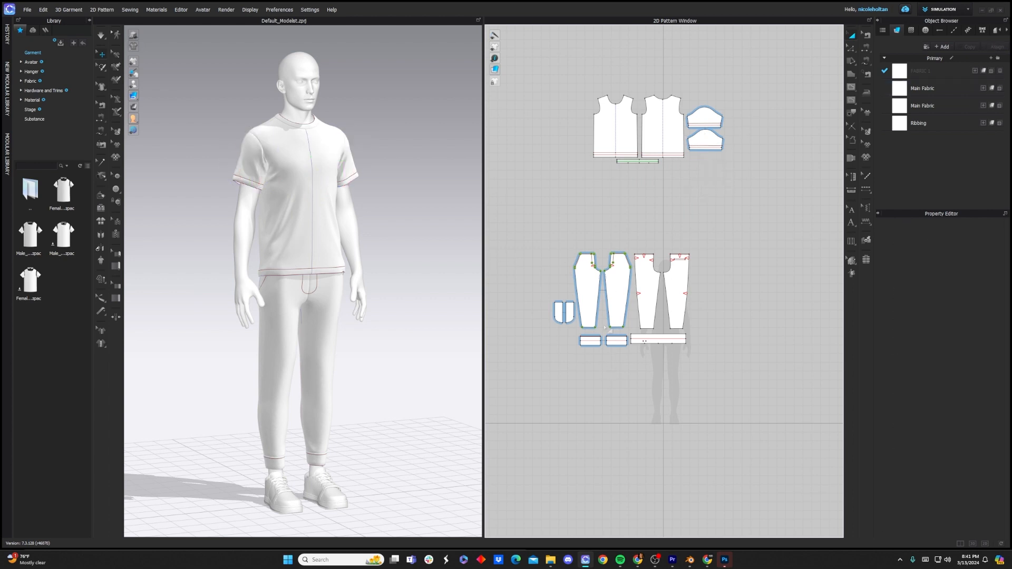
Step: Set the particle distance of all remaining T-shirt and pants patterns to 12 mm, then clear the selection
mouse_move(413, 343)
right_down()
mouse_move(384, 334)
mouse_move(405, 357)
right_up()
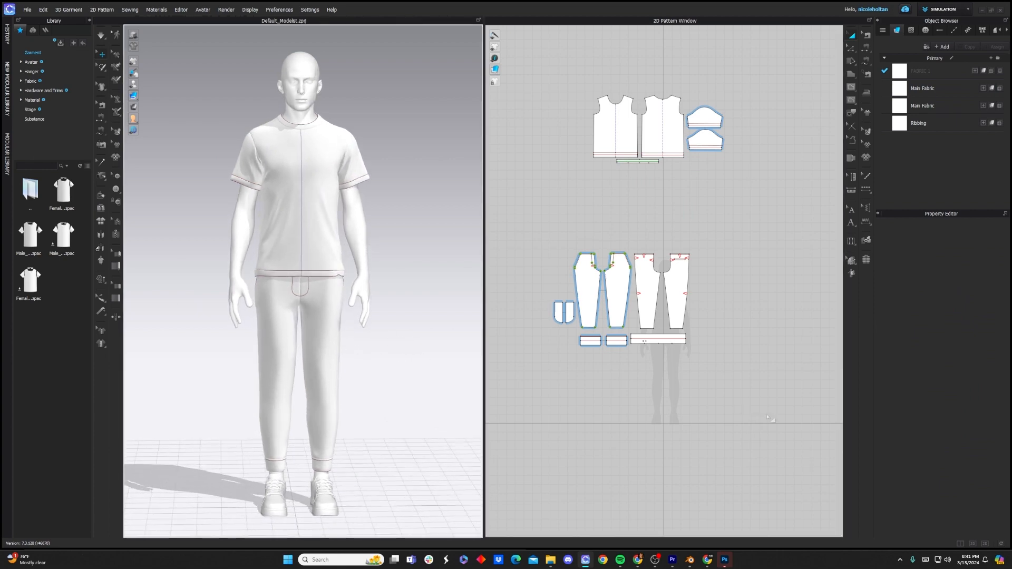
drag(770, 419, 495, 87)
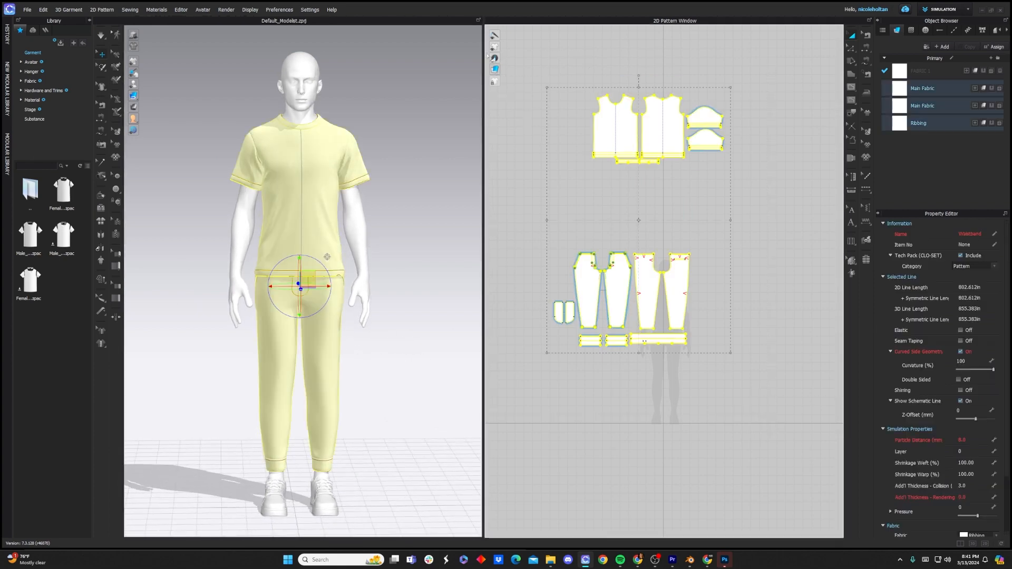
click(972, 440)
text(12)
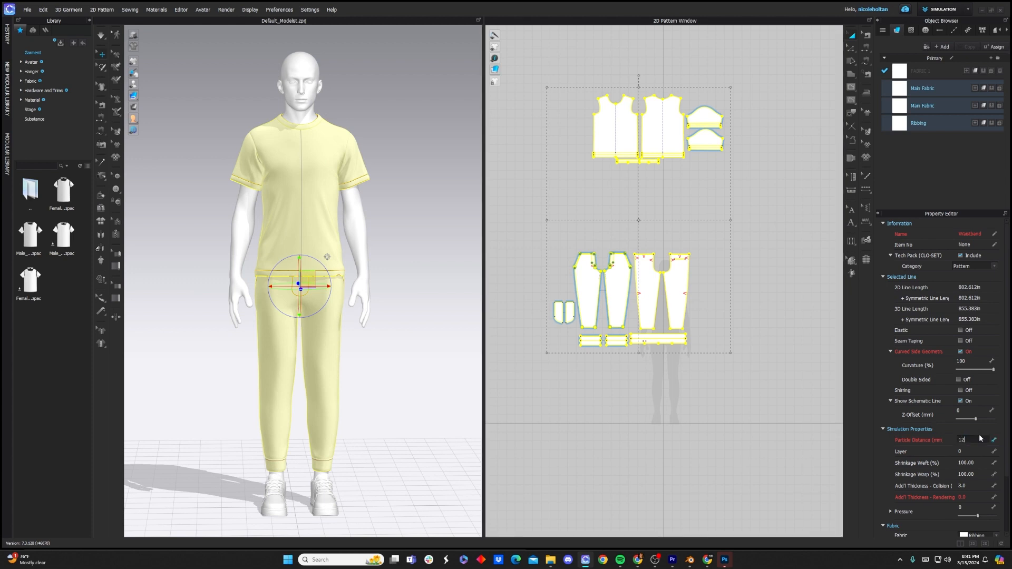
key(Return)
click(622, 412)
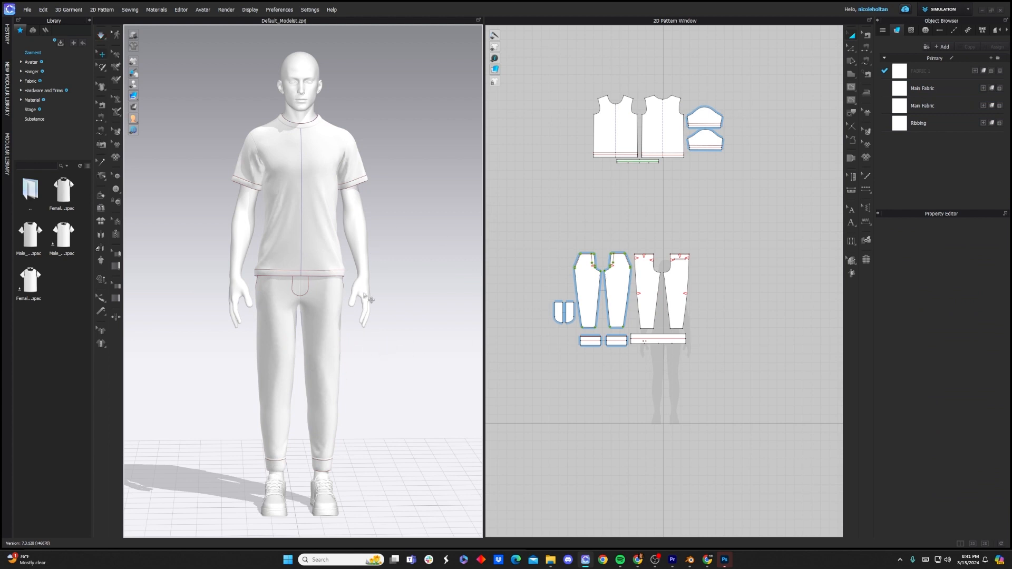
drag(523, 66, 747, 423)
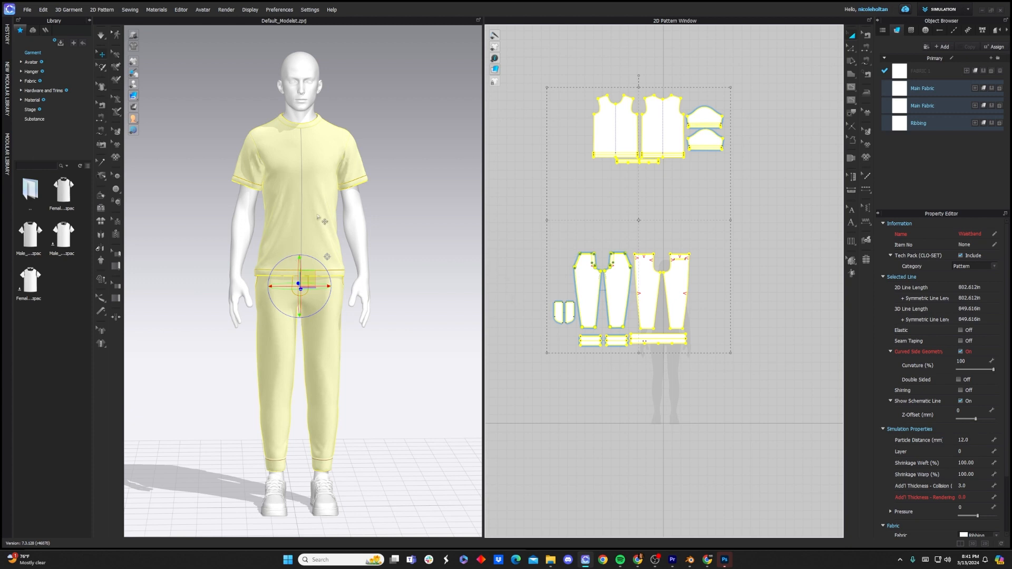
click(512, 188)
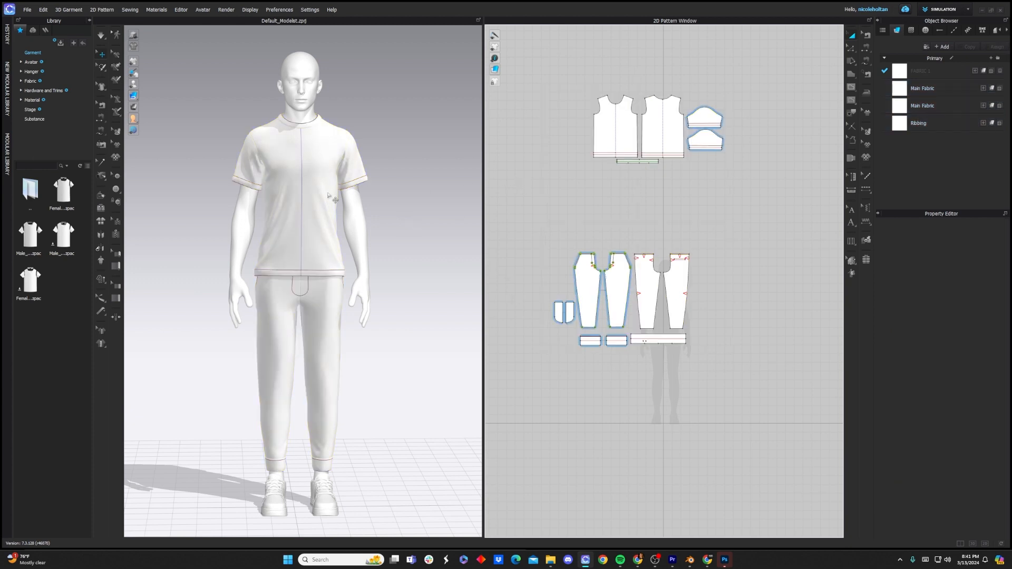
Step: Check the timeline in the Animation workspace and return to the Simulation workspace
click(943, 10)
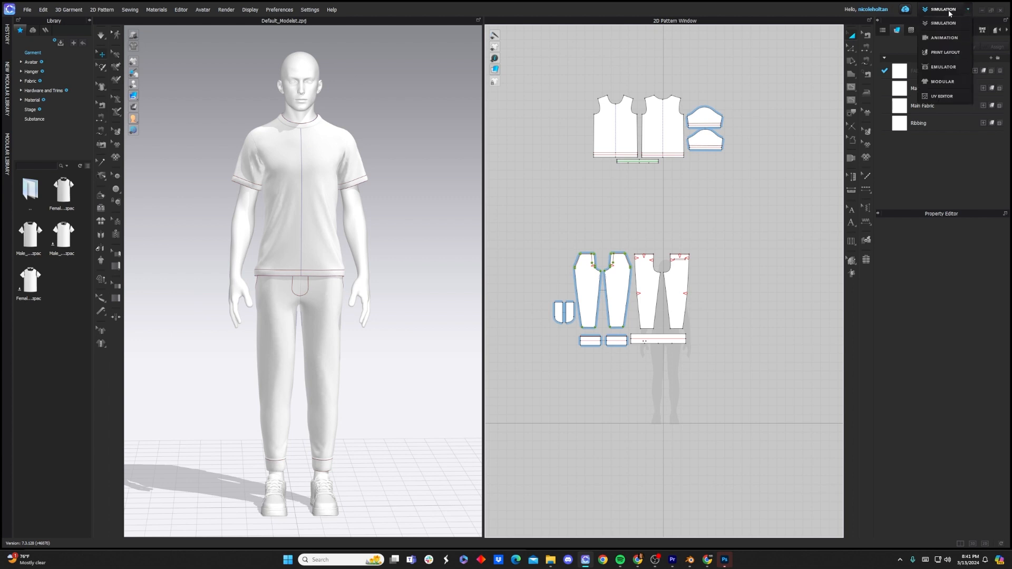
click(937, 36)
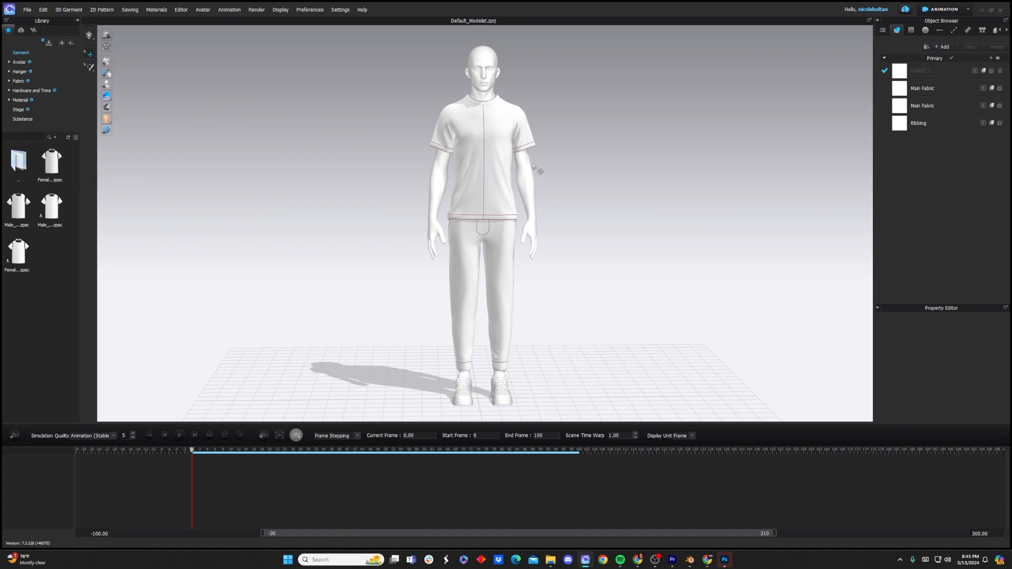
click(939, 12)
click(938, 25)
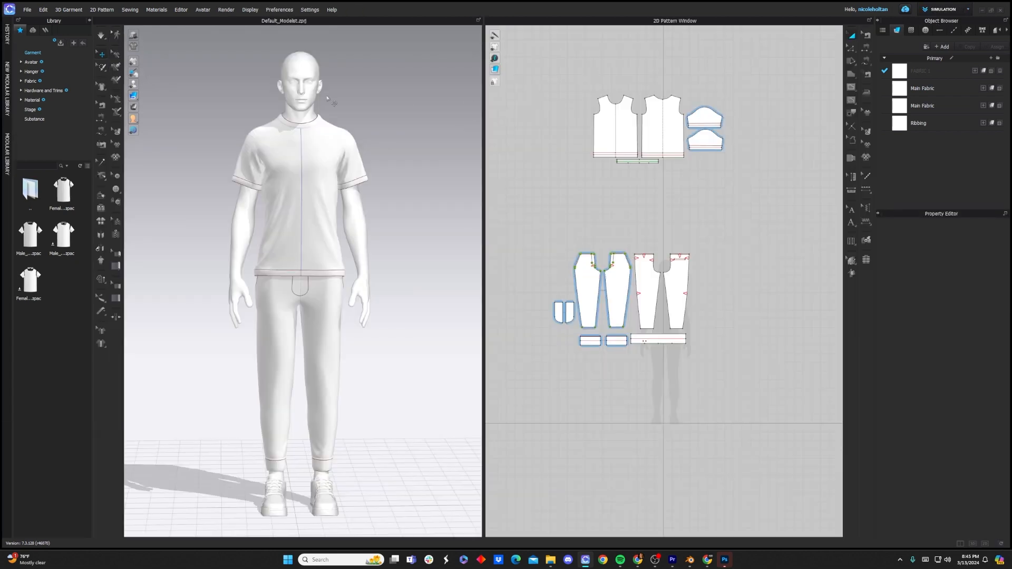
Step: Hide the static avatar and add the animated avatar's Alembic file to the scene alongside the garment
click(304, 87)
key(shift+a)
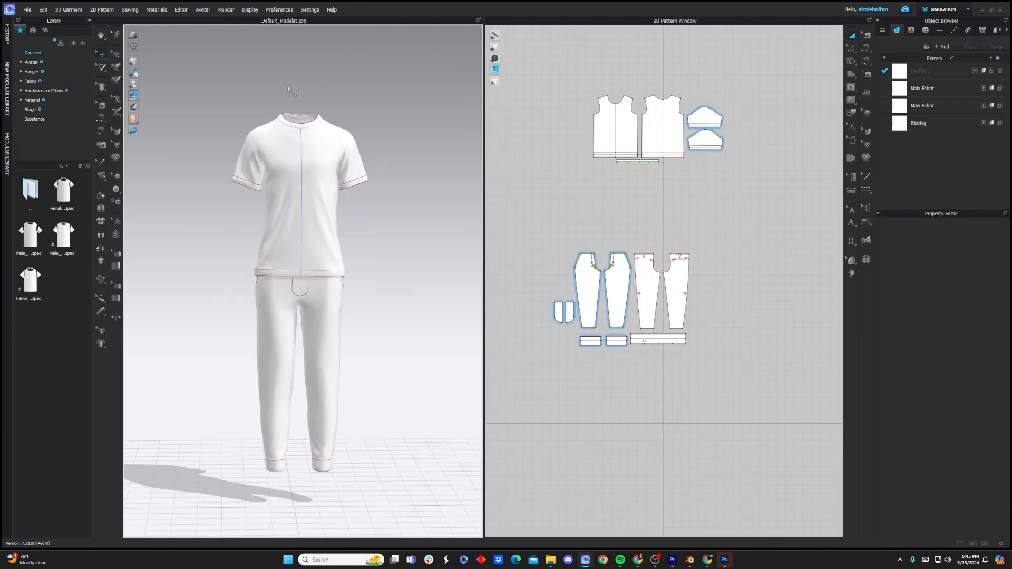
click(27, 9)
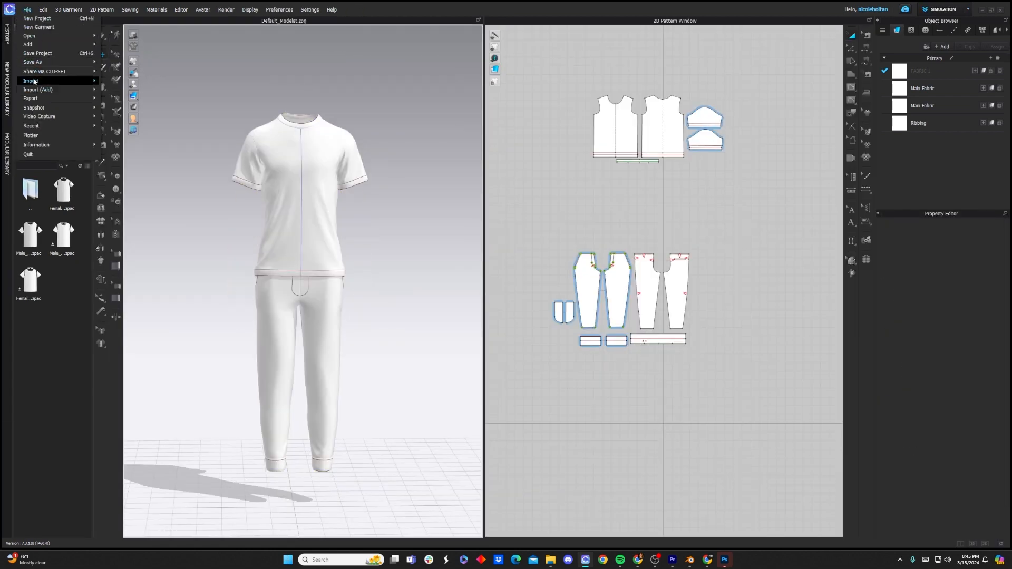
mouse_move(87, 80)
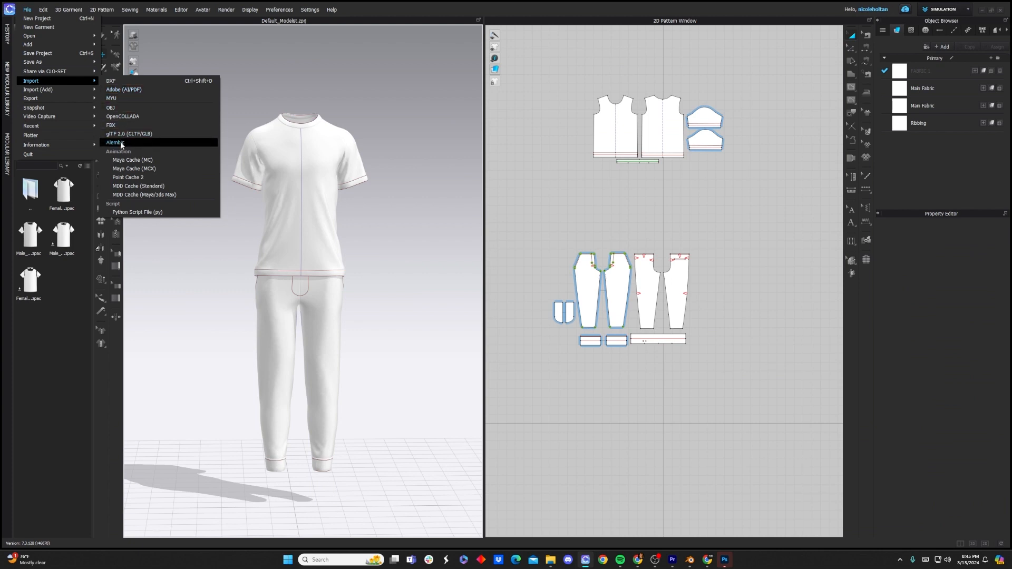
click(940, 12)
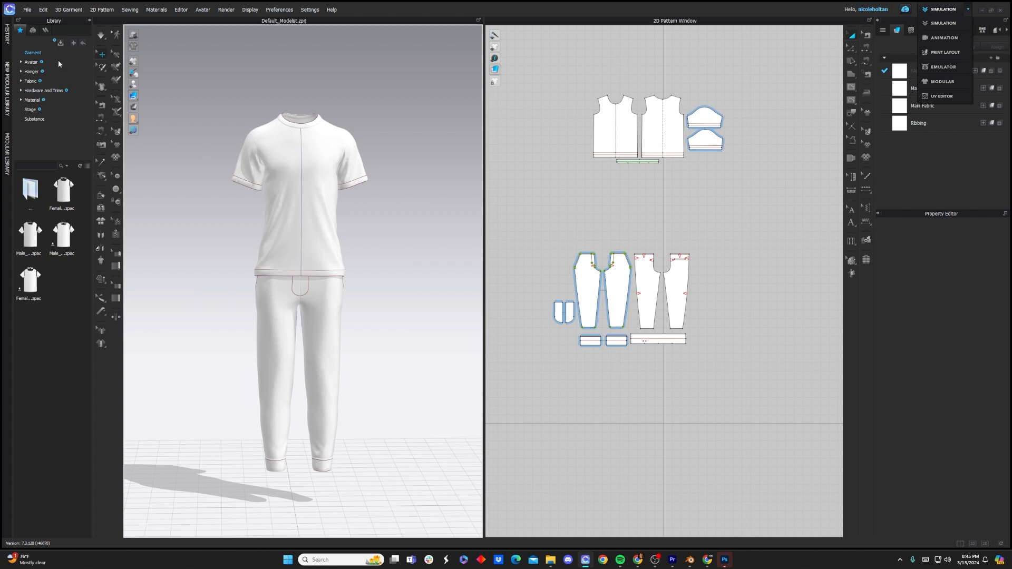
click(27, 9)
mouse_move(42, 89)
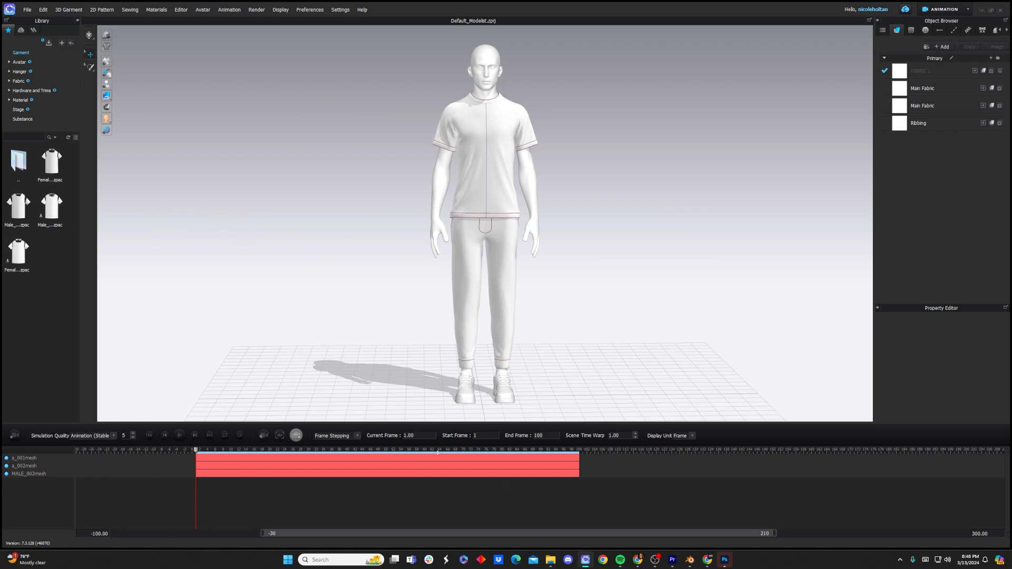
Step: Scrub the imported avatar animation on the timeline and return to frame 1
drag(209, 453, 271, 461)
click(196, 464)
drag(910, 76, 24, 444)
click(925, 67)
Step: Switch to the UV Editor and select the sleeves, body front and pants on the avatar to examine their UV placement
click(950, 12)
click(940, 97)
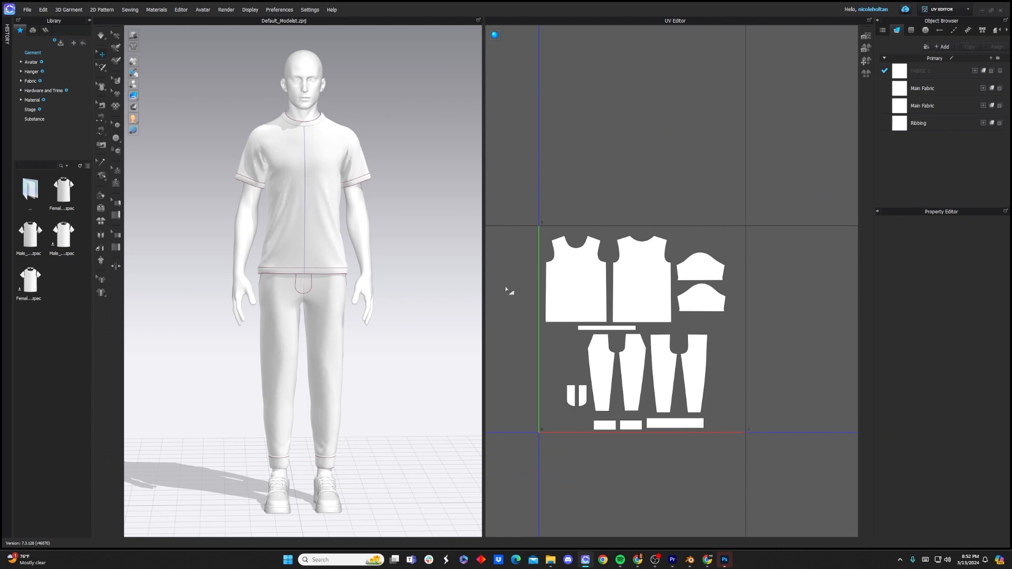
click(289, 179)
click(249, 170)
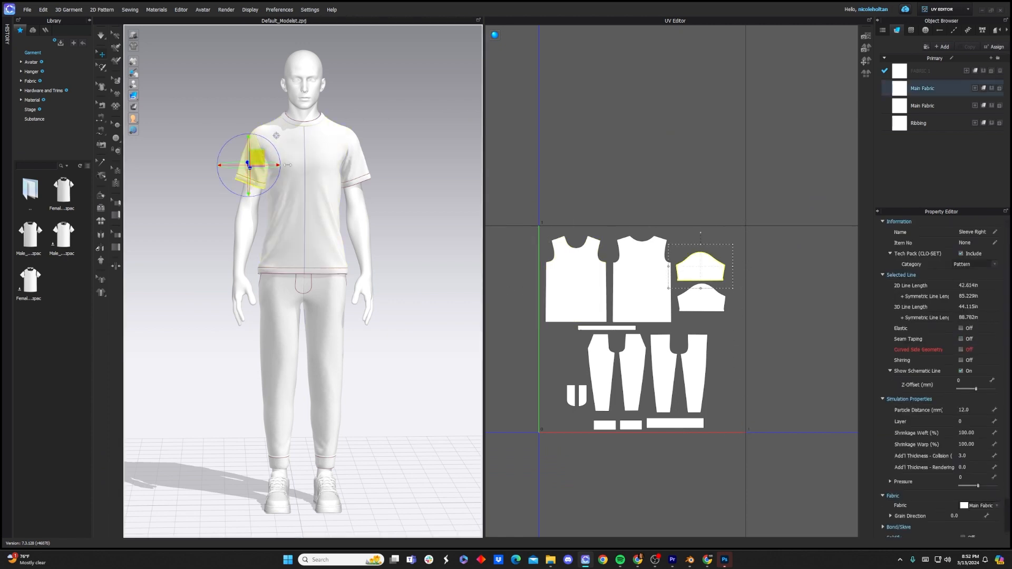
click(356, 164)
click(328, 240)
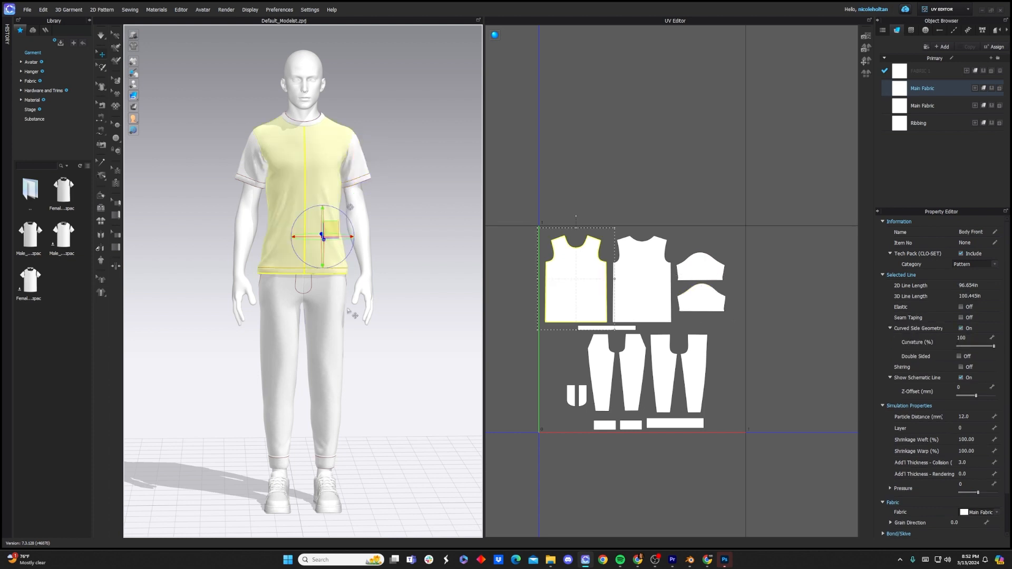
click(333, 317)
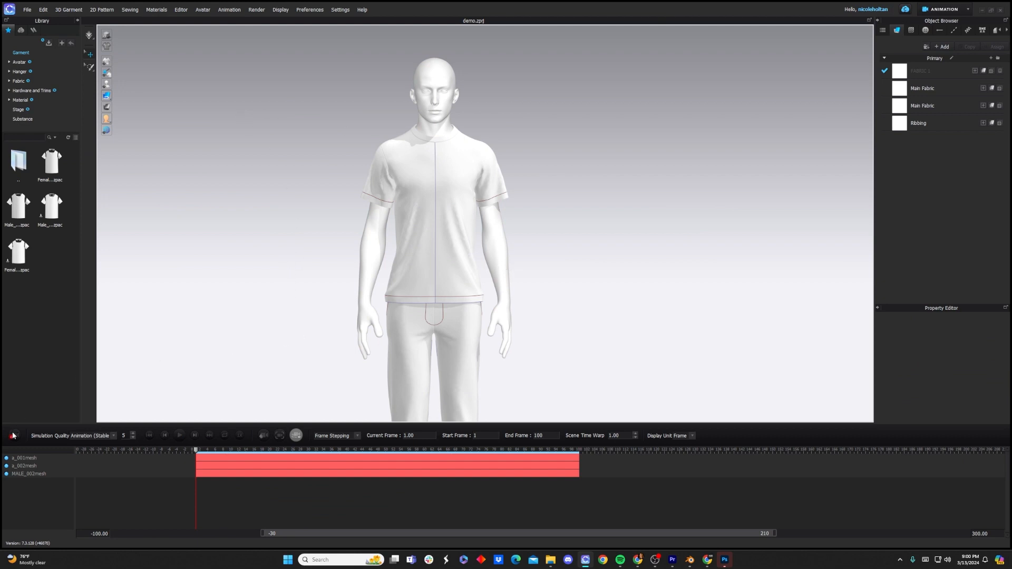
Step: Set the avatar body mesh's skin offset to 1 mm in the Animation workspace
click(372, 231)
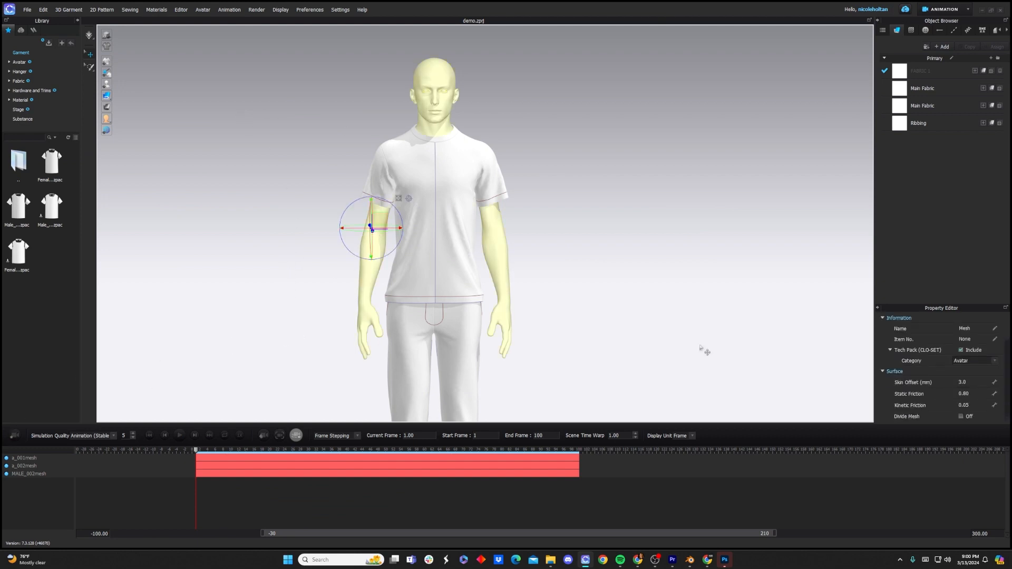
click(975, 381)
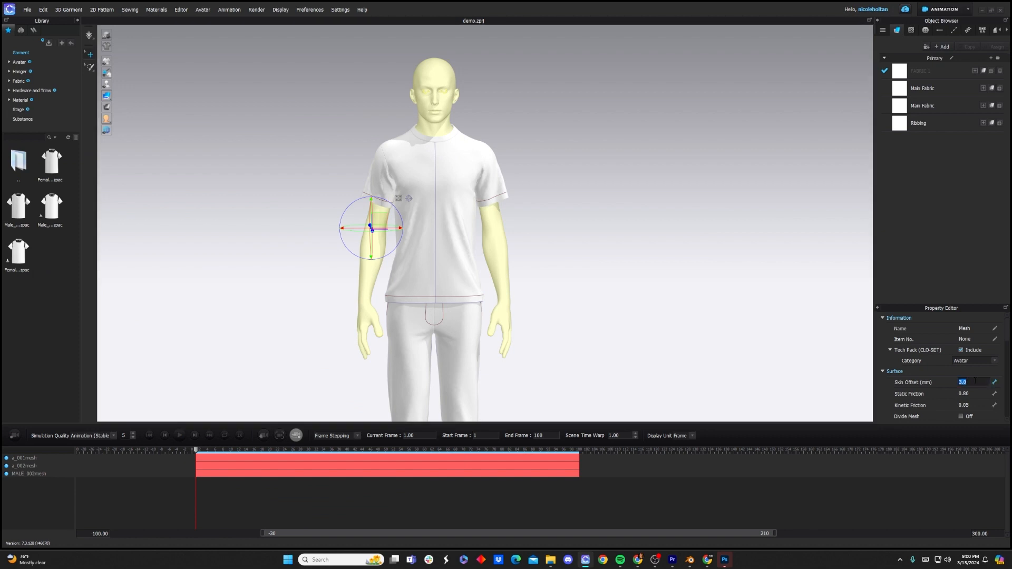
text(1)
key(Return)
Step: Simulate the garment briefly, inspect the T-shirt's fit around the neckline, and clear the avatar selection
key(space)
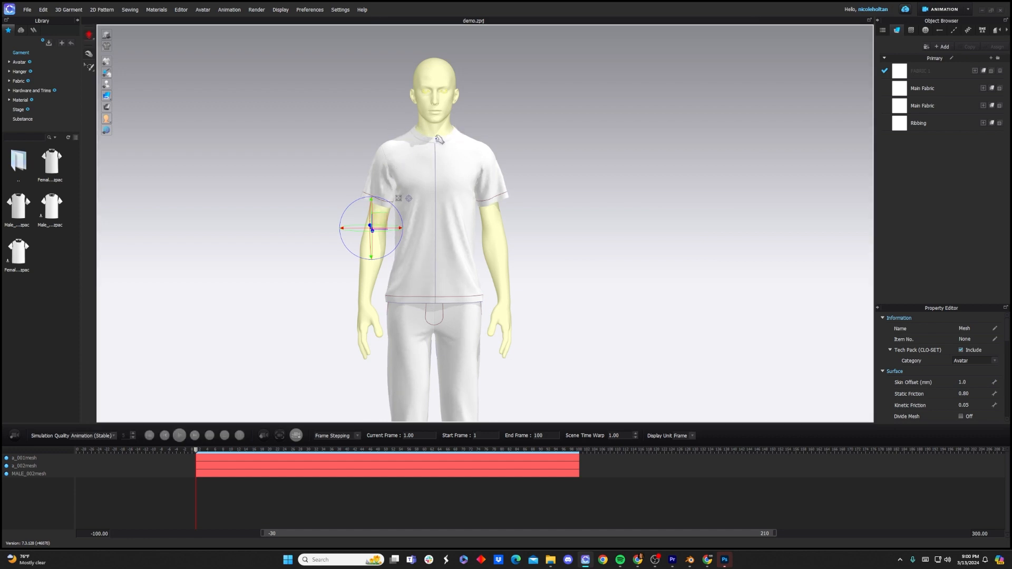
key(space)
middle_drag(422, 159, 415, 259)
scroll(416, 262, up, 1)
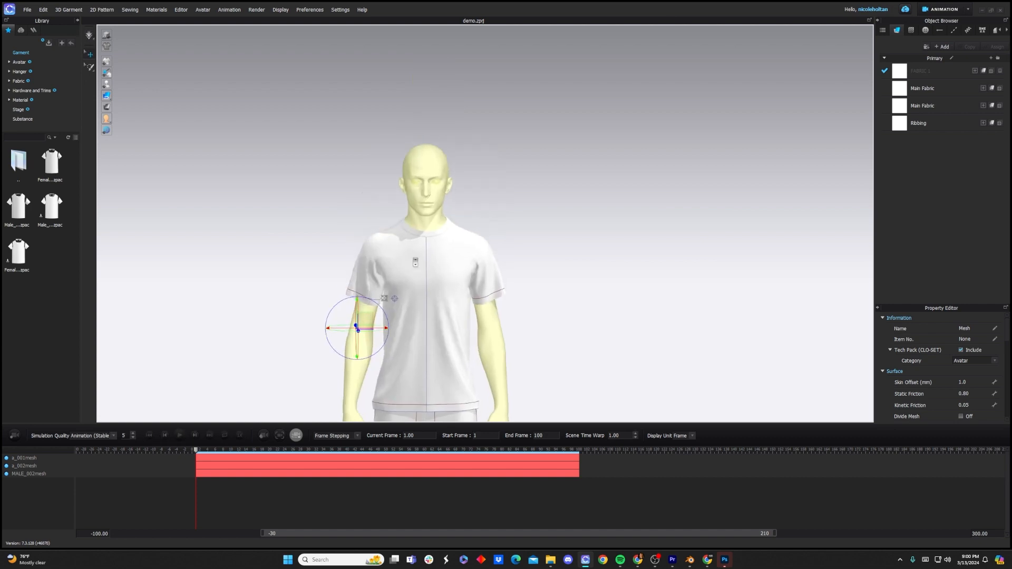
scroll(390, 237, up, 6)
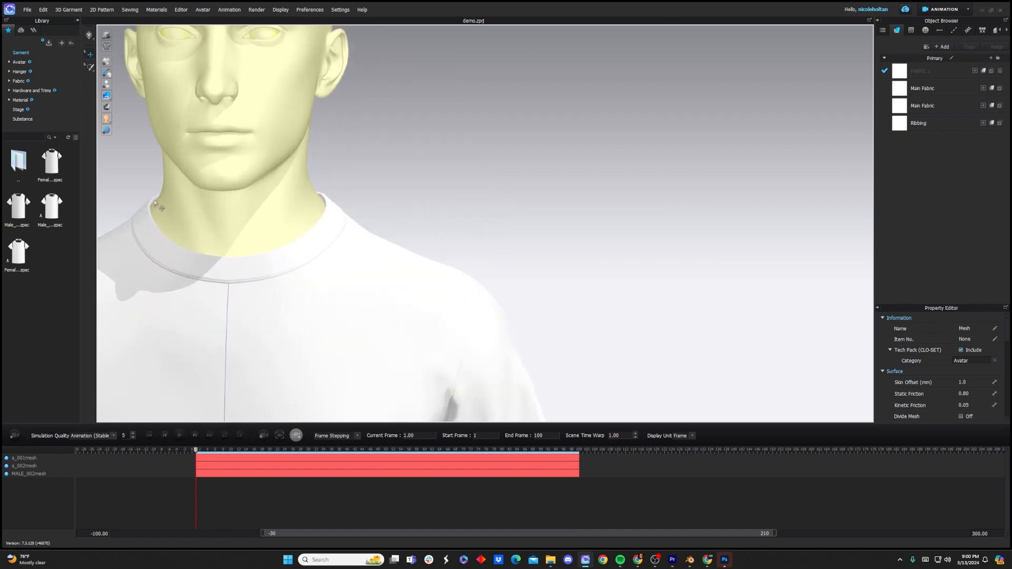
scroll(321, 299, down, 8)
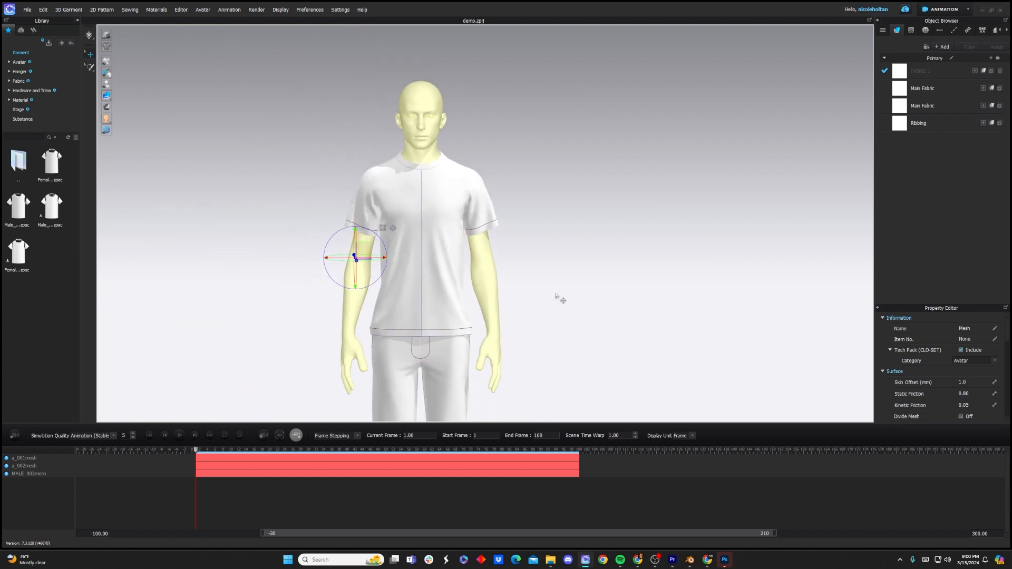
scroll(554, 306, down, 10)
click(459, 318)
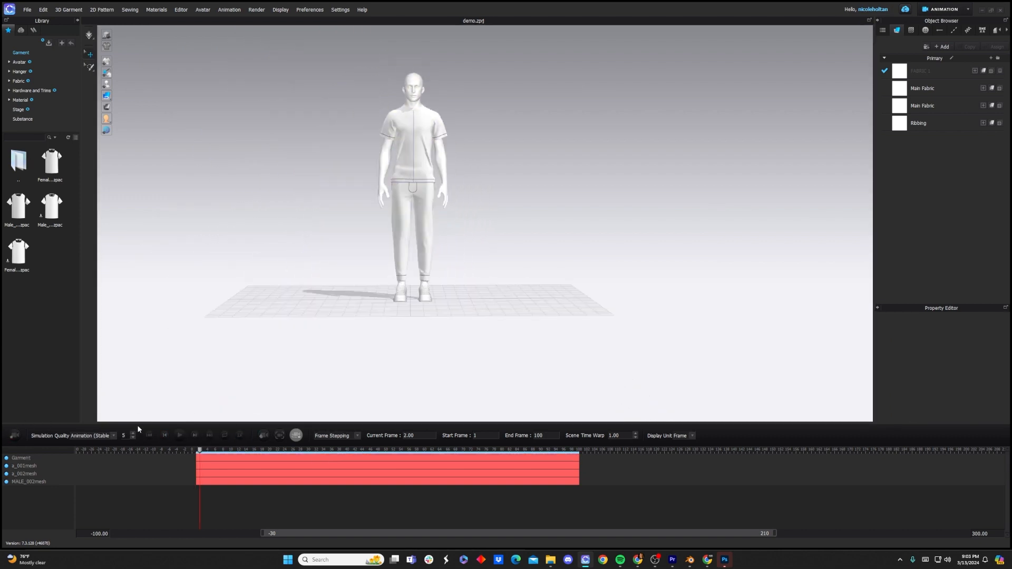
Step: Play the recorded garment and avatar animation, stop it near the end, and return to frame 1
click(179, 435)
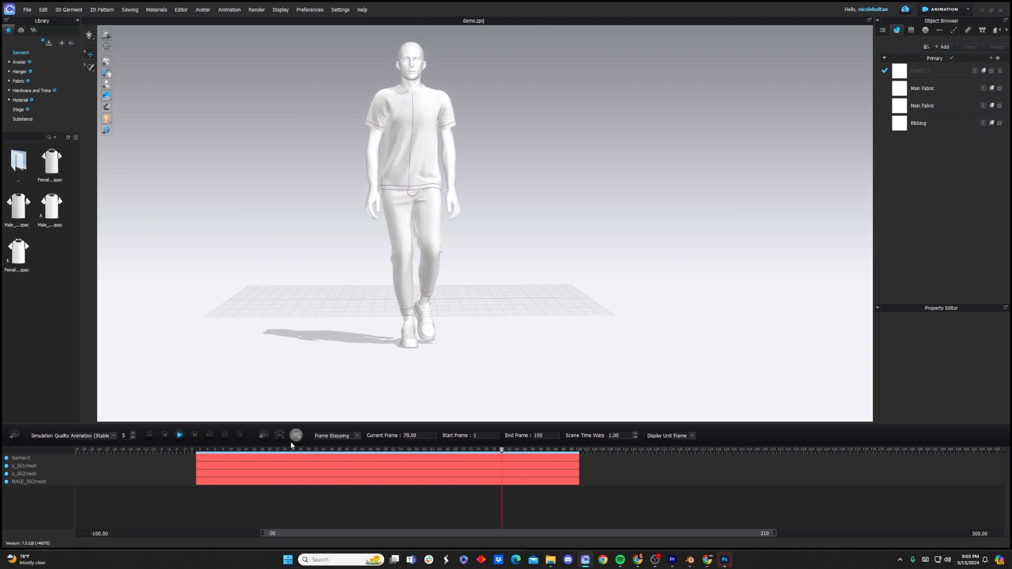
click(181, 435)
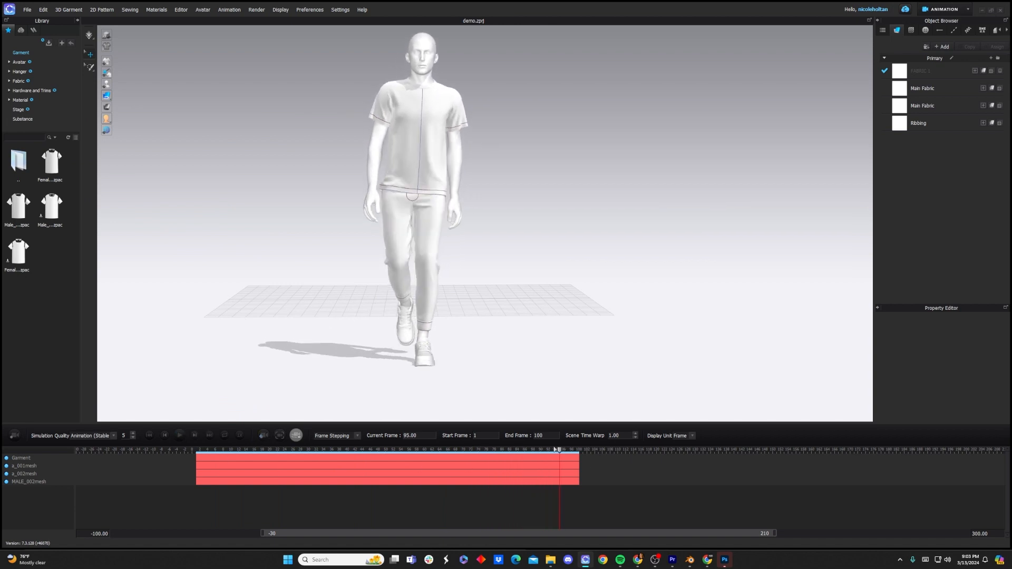
drag(559, 451, 194, 456)
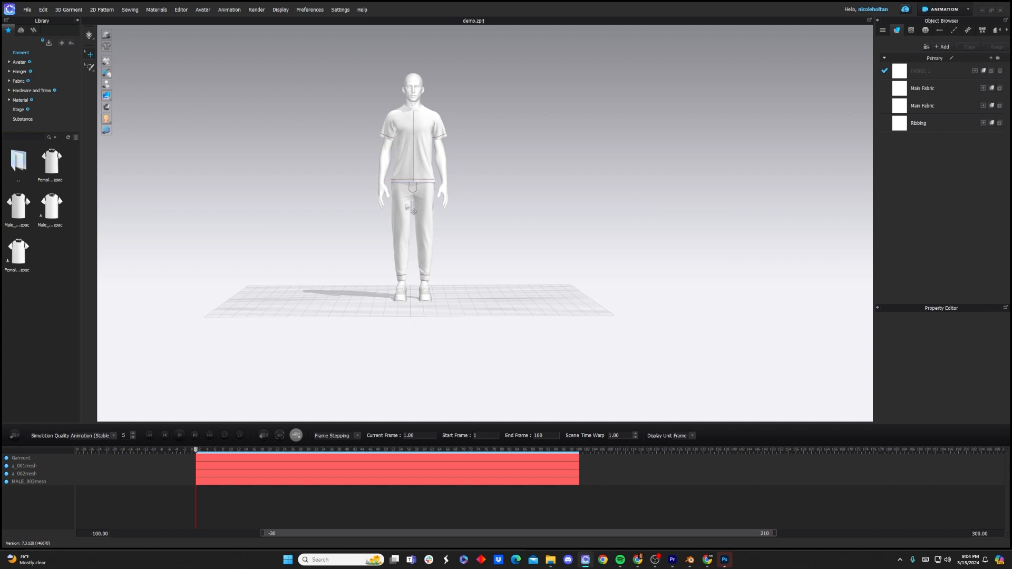
Step: View the delete option for the Garment animation track without applying it, and rewind the timeline to its start
right_click(23, 458)
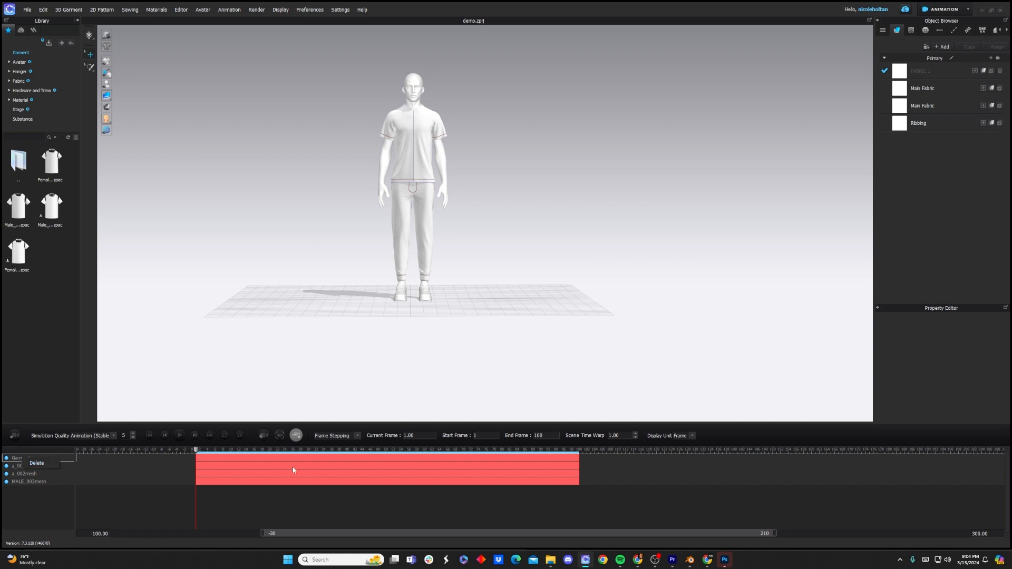
click(173, 501)
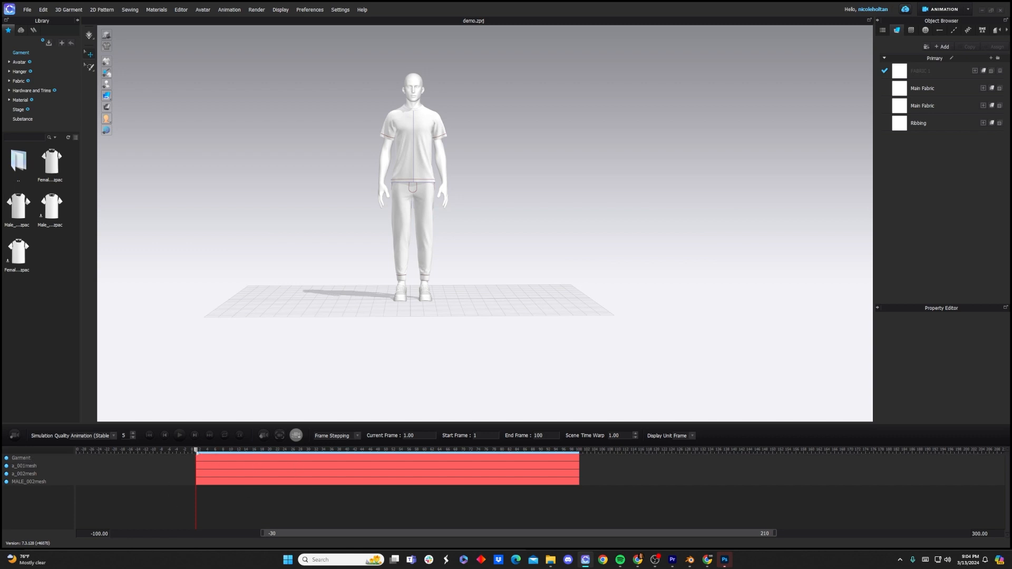
drag(299, 452, 194, 460)
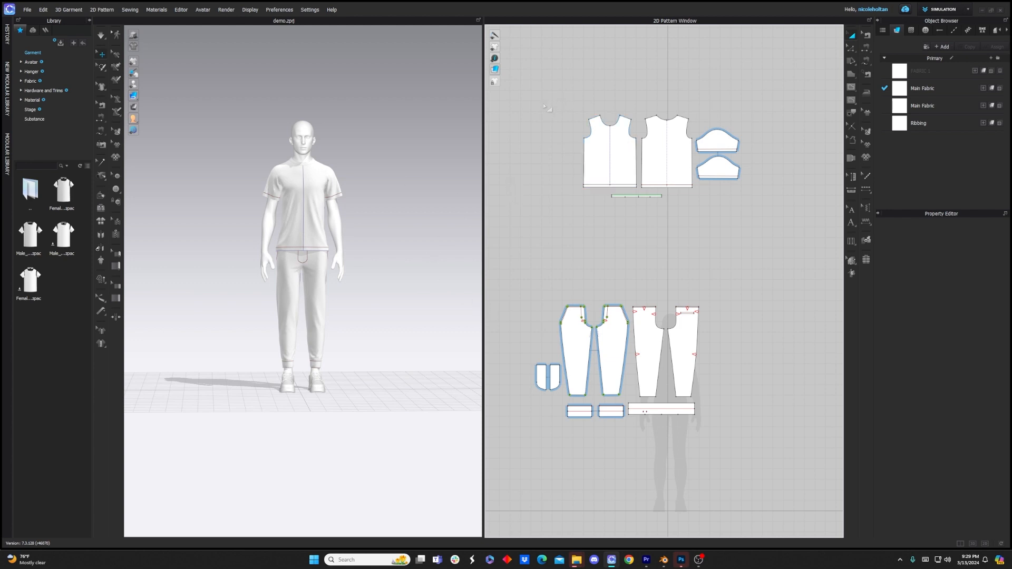
Step: Select all garment patterns in the 2D pattern window and export them as Alembic (OGAWA)
drag(544, 107, 762, 475)
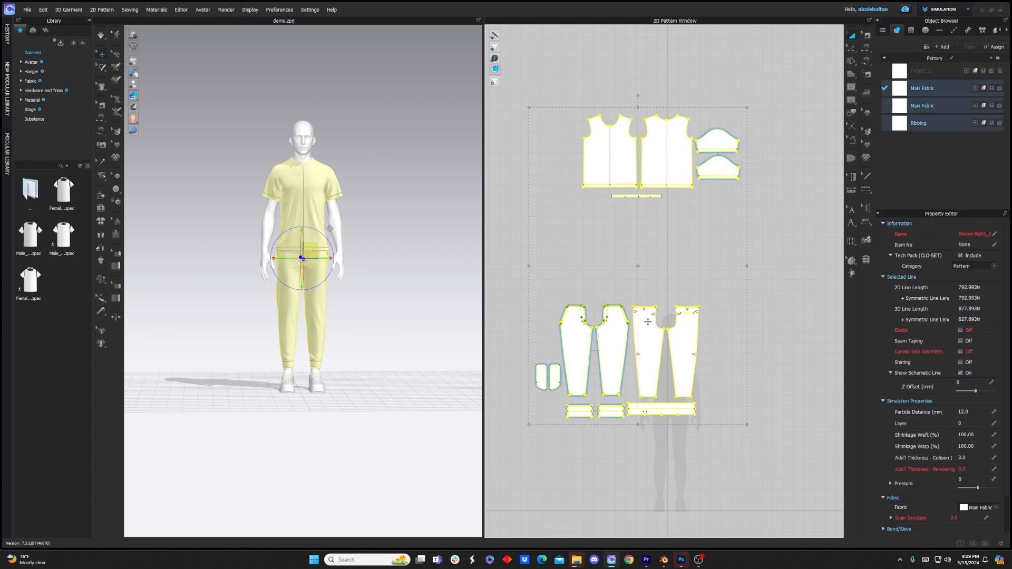
click(27, 10)
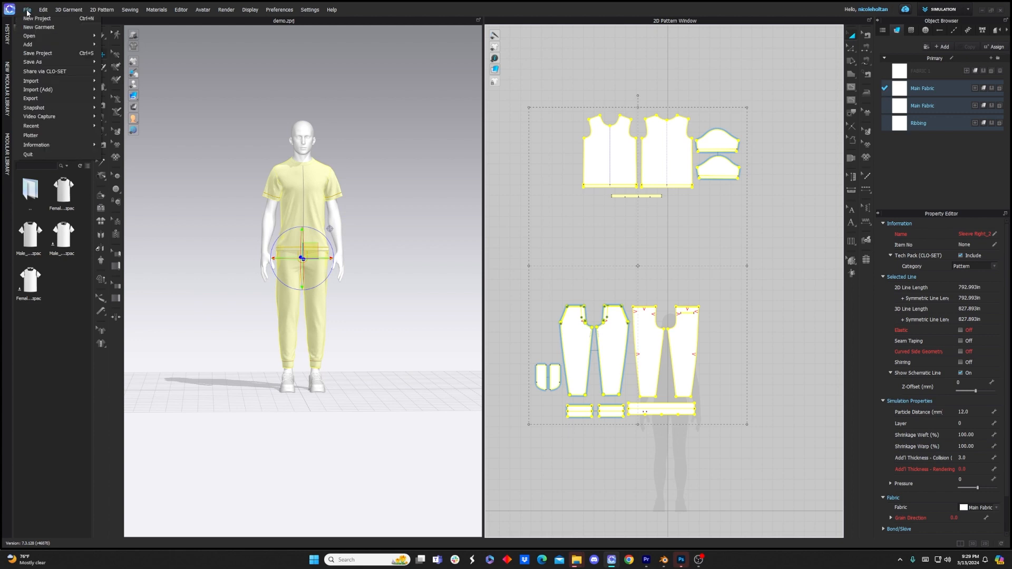
mouse_move(32, 109)
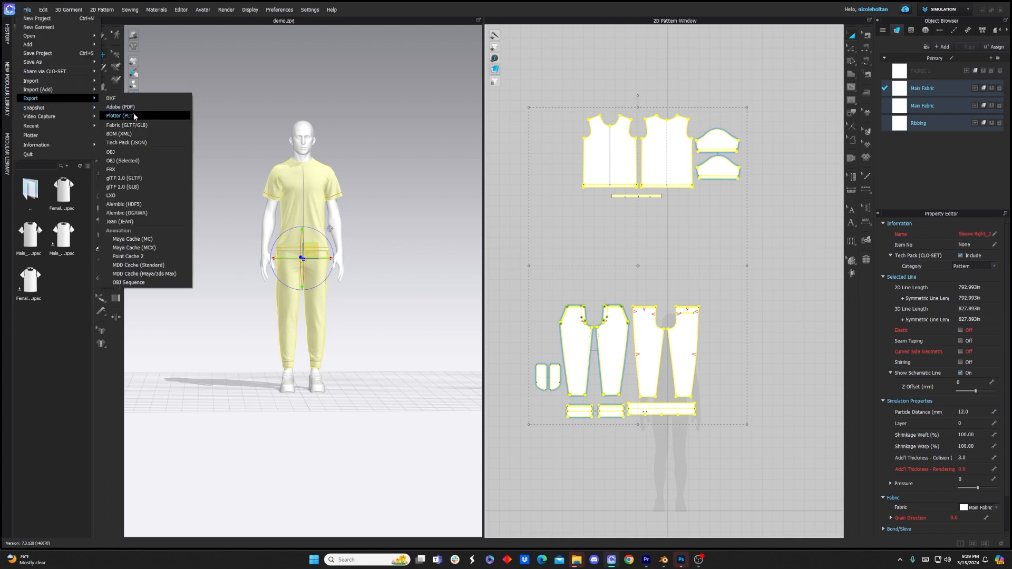
click(137, 214)
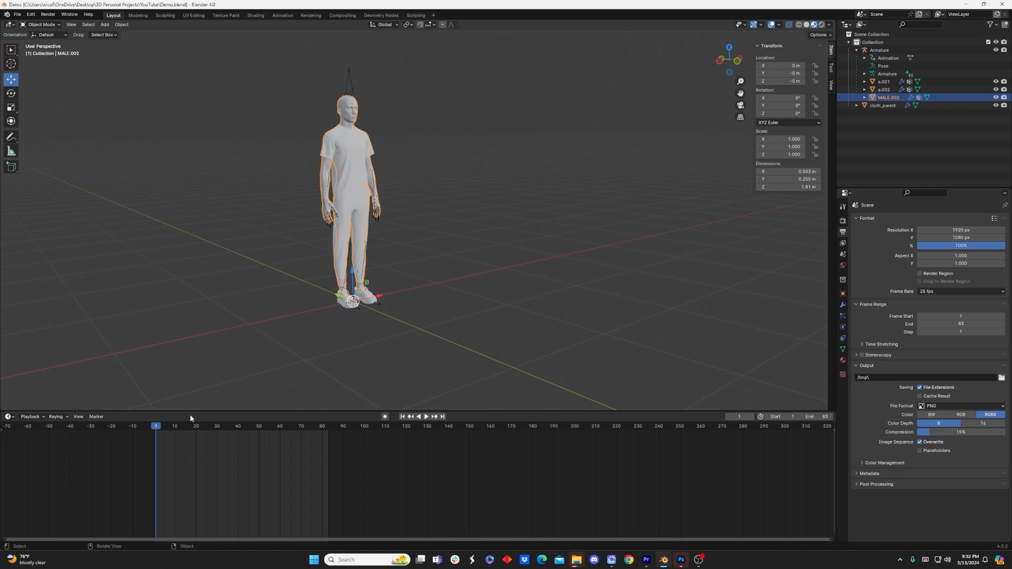
Step: Play the avatar animation together with the imported garment cache in Blender and return to frame 1
key(space)
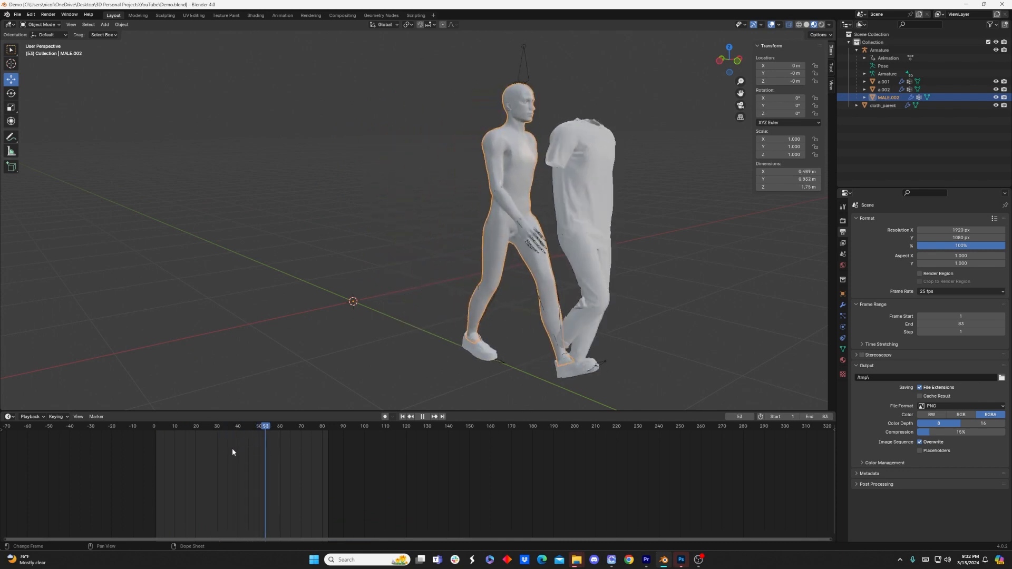
drag(232, 448, 153, 448)
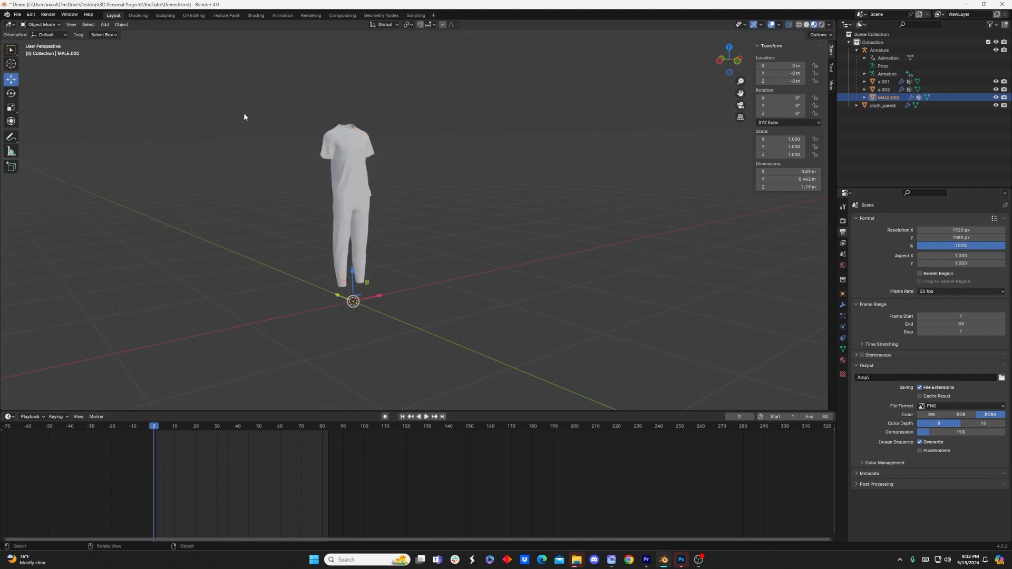
click(156, 428)
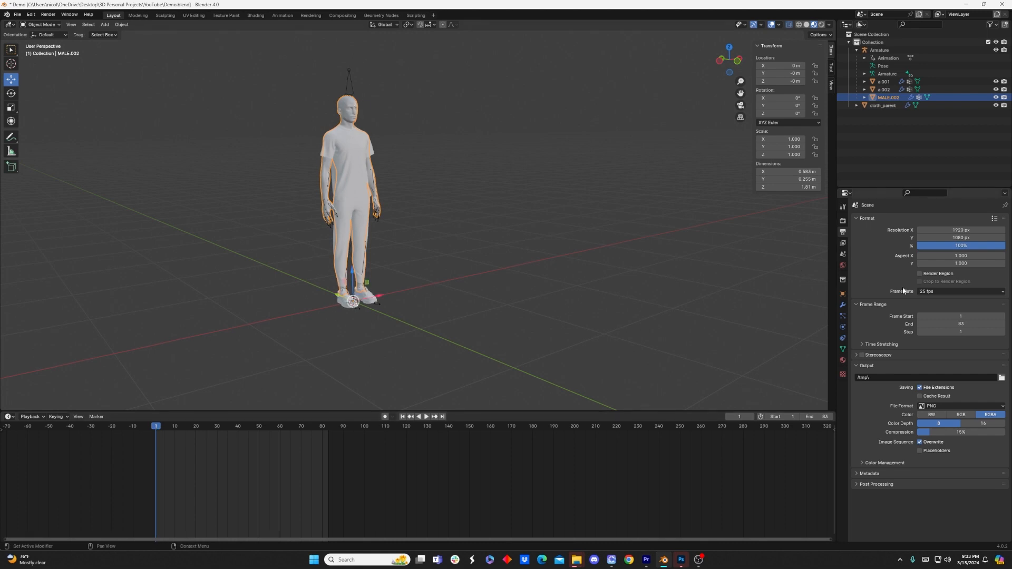
Step: Set the scene's frame rate to 30 fps and play the avatar and garment animation again
click(928, 293)
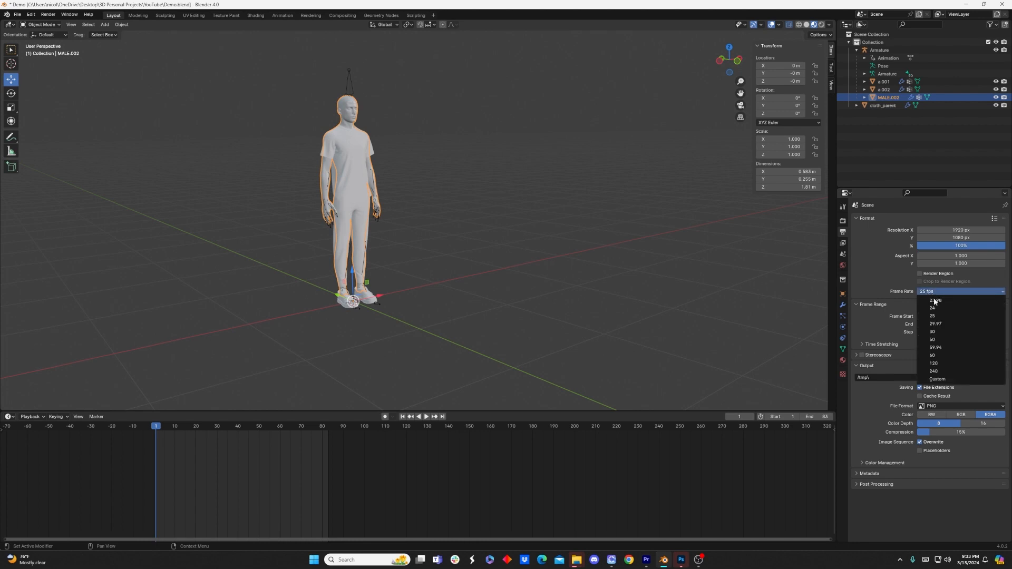
click(938, 332)
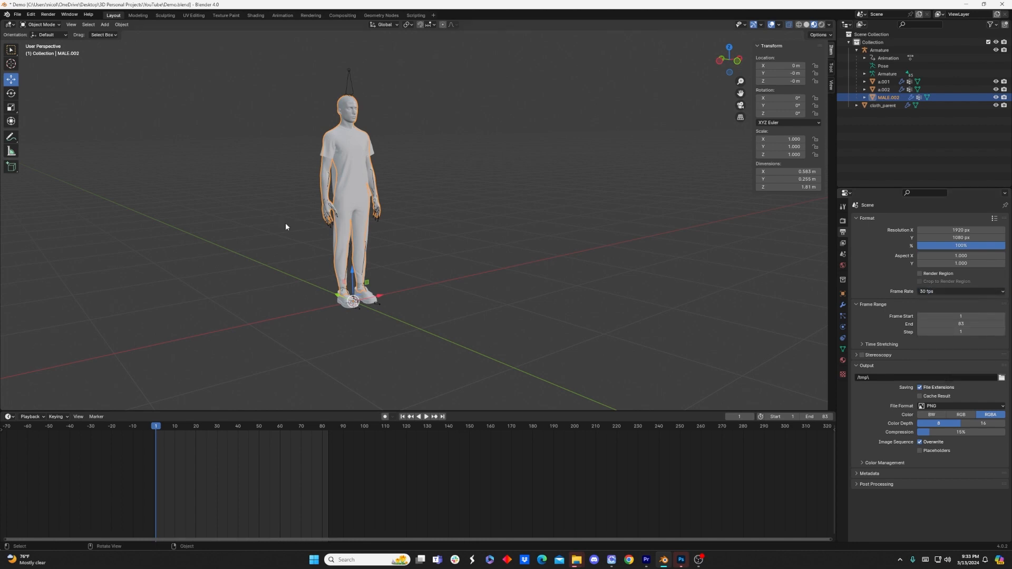
key(space)
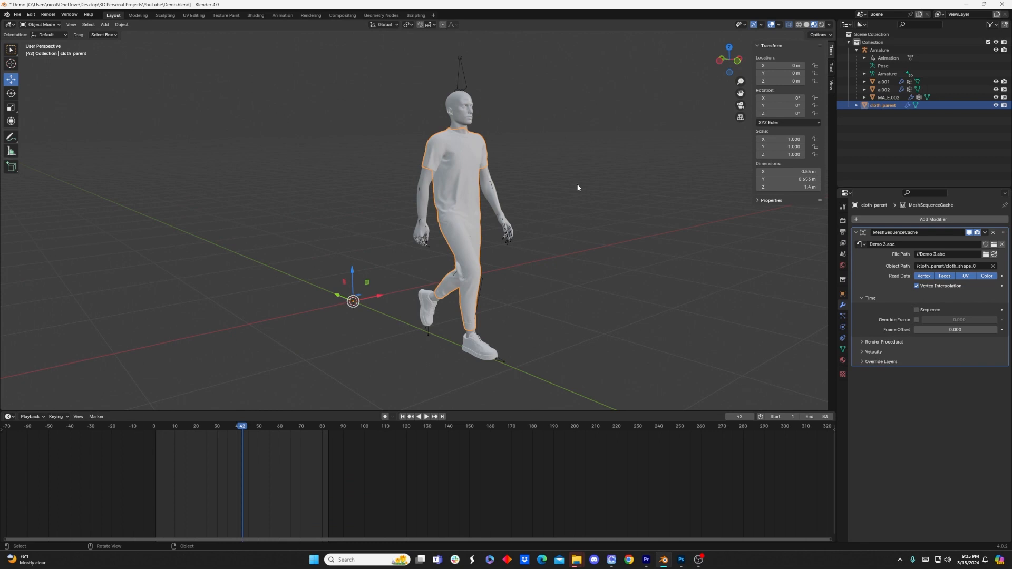
Step: Select the garment and the avatar body in turn, move the timeline back to an early frame and play the animation
click(577, 187)
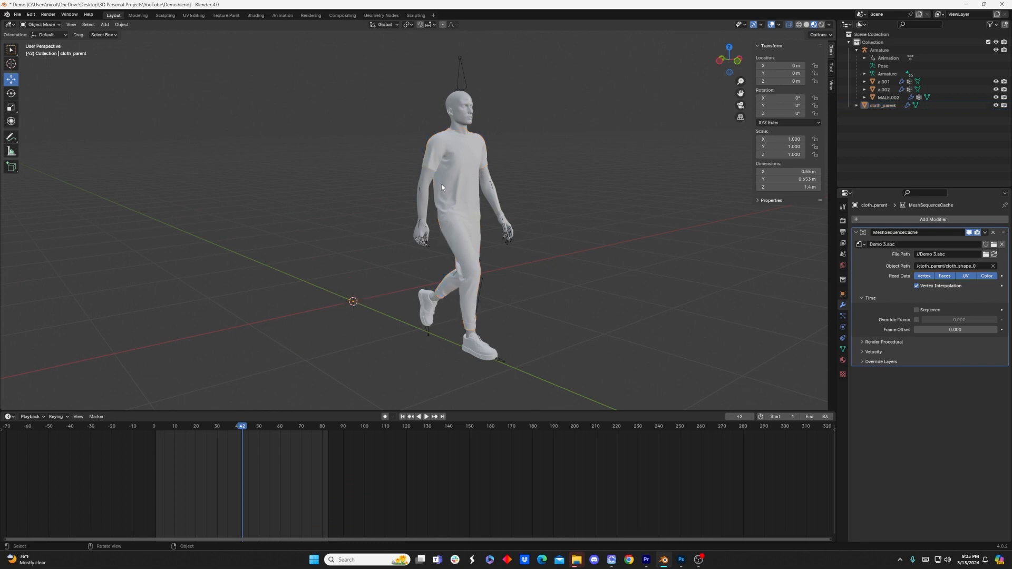
click(465, 176)
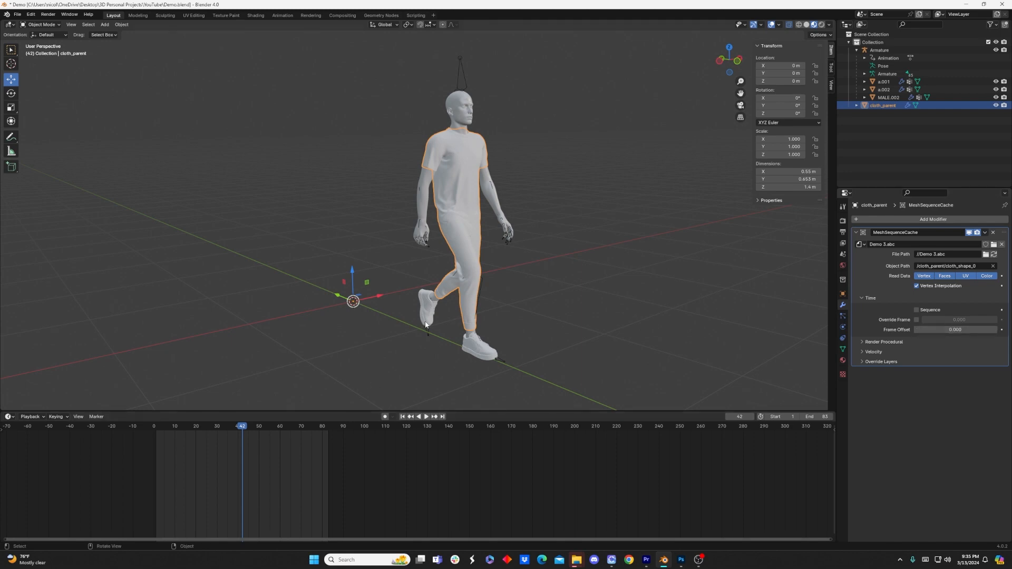
click(458, 108)
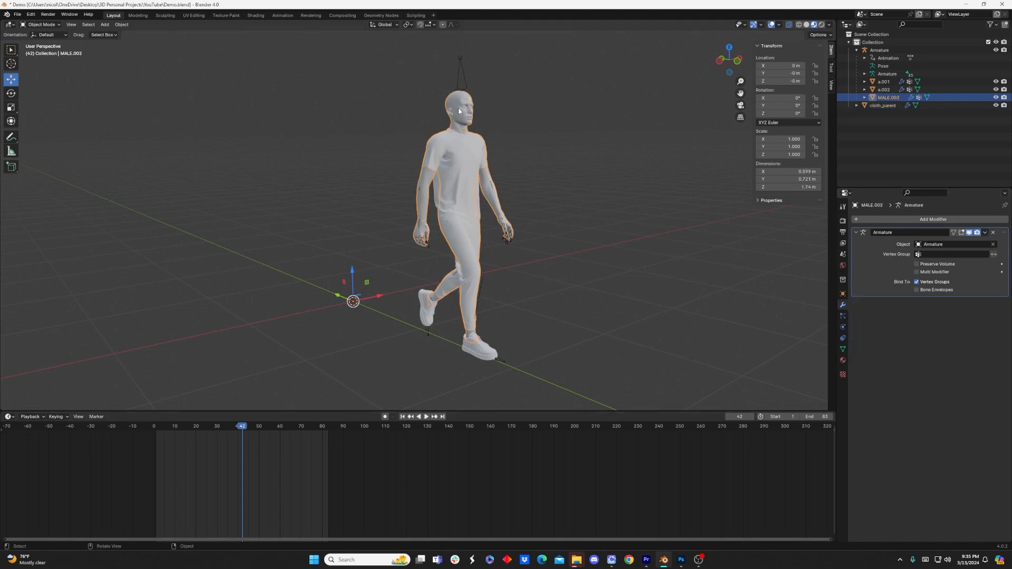
click(461, 169)
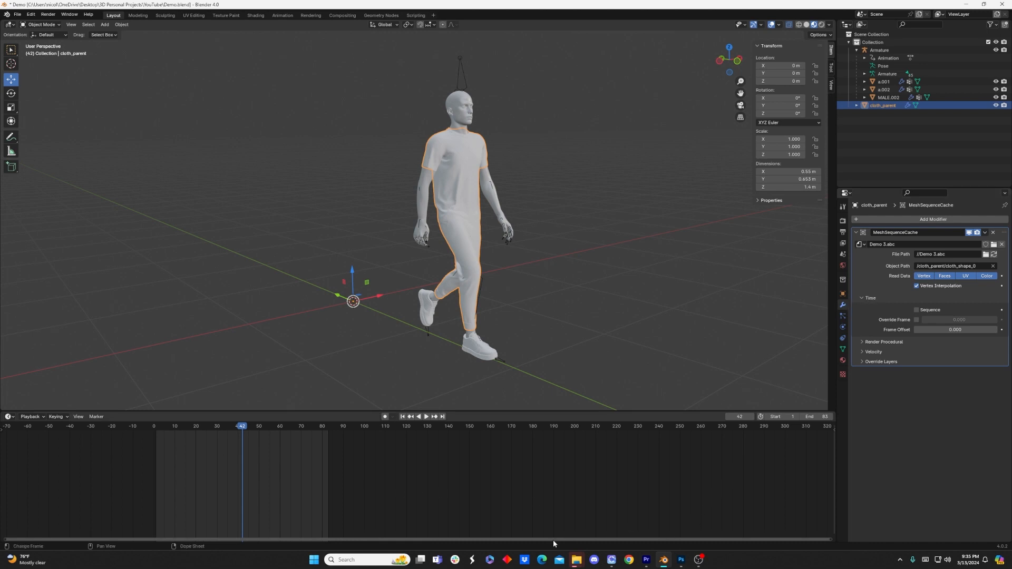
drag(241, 428, 185, 434)
key(space)
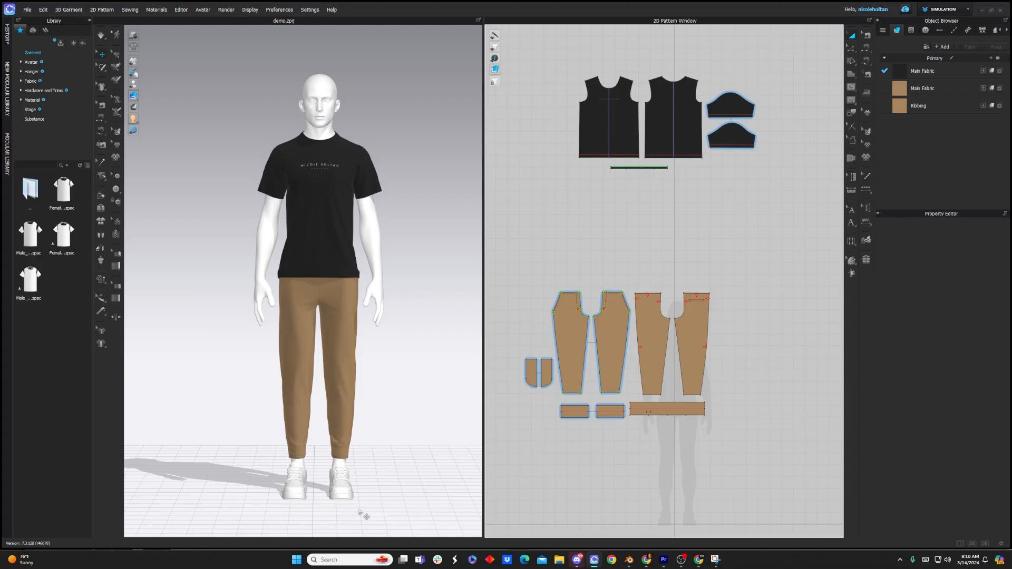
Step: Switch to CLO and examine the dressed avatar, including a close look at the ribbed cuff of the brown trousers
mouse_move(364, 515)
right_down()
mouse_move(305, 510)
mouse_move(376, 508)
mouse_move(235, 503)
mouse_move(380, 512)
mouse_move(373, 506)
right_up()
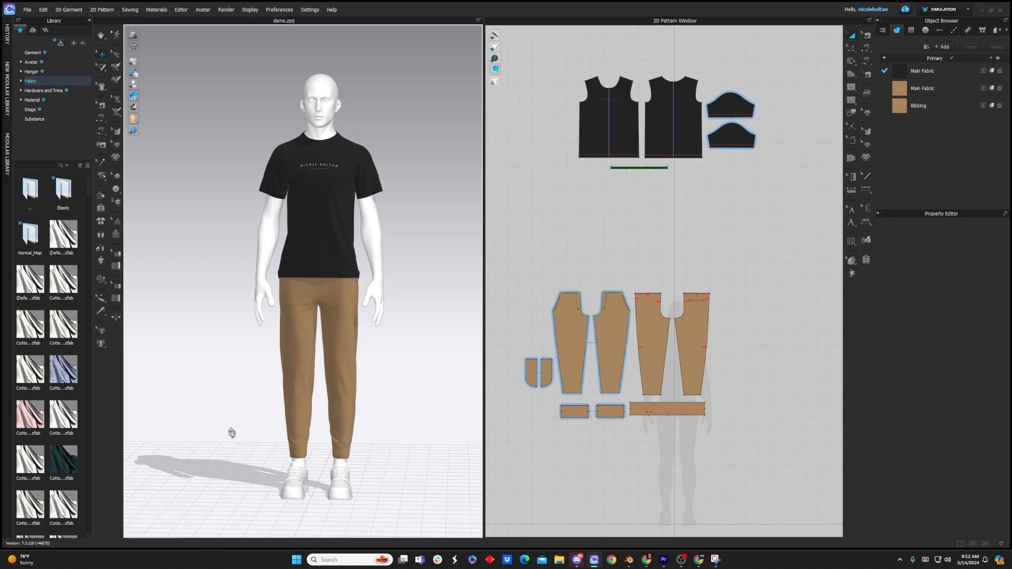
right_drag(228, 432, 251, 440)
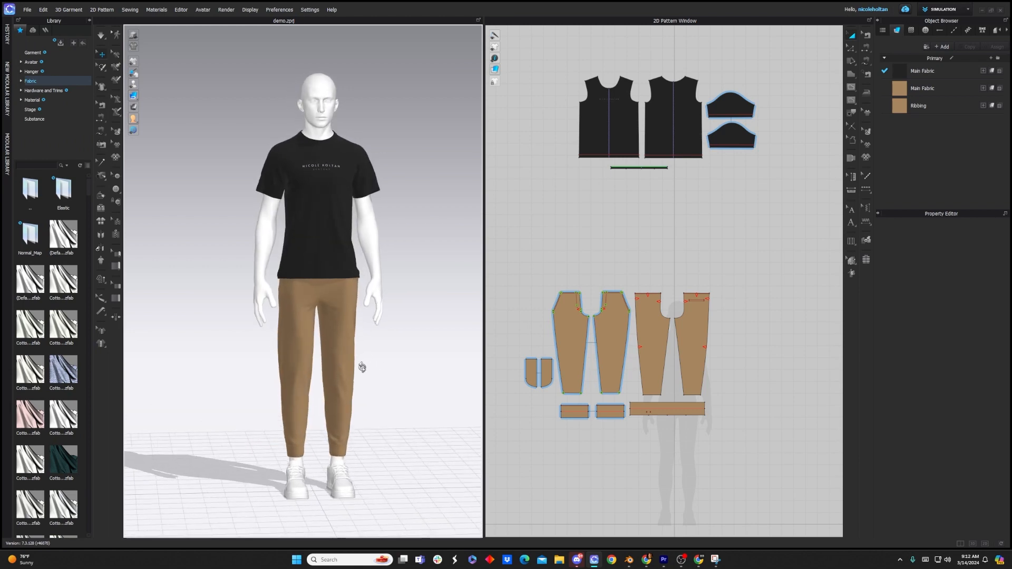
scroll(337, 498, down, 2)
scroll(337, 498, up, 6)
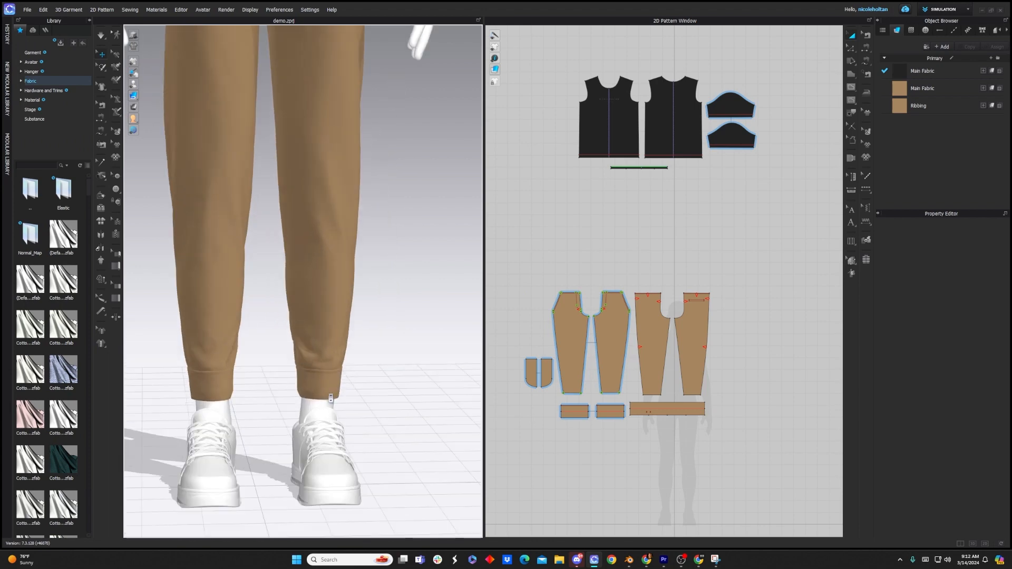
scroll(338, 372, up, 3)
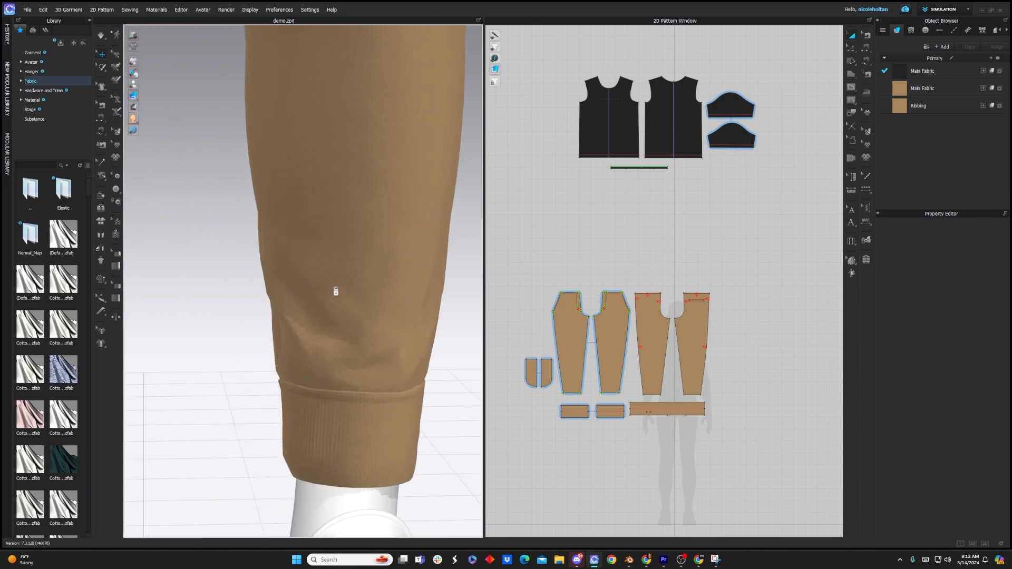
scroll(307, 467, down, 8)
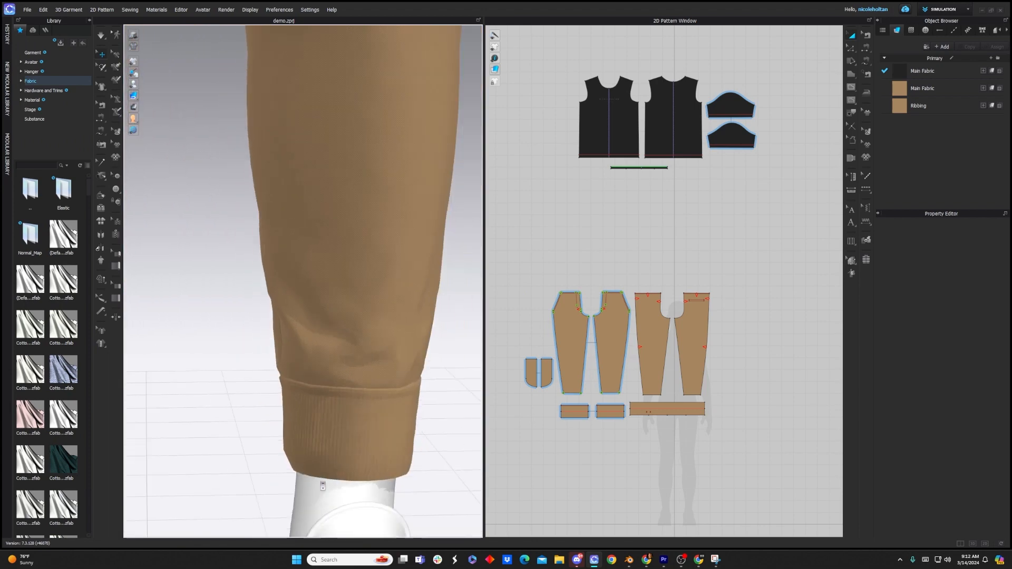
scroll(305, 340, down, 3)
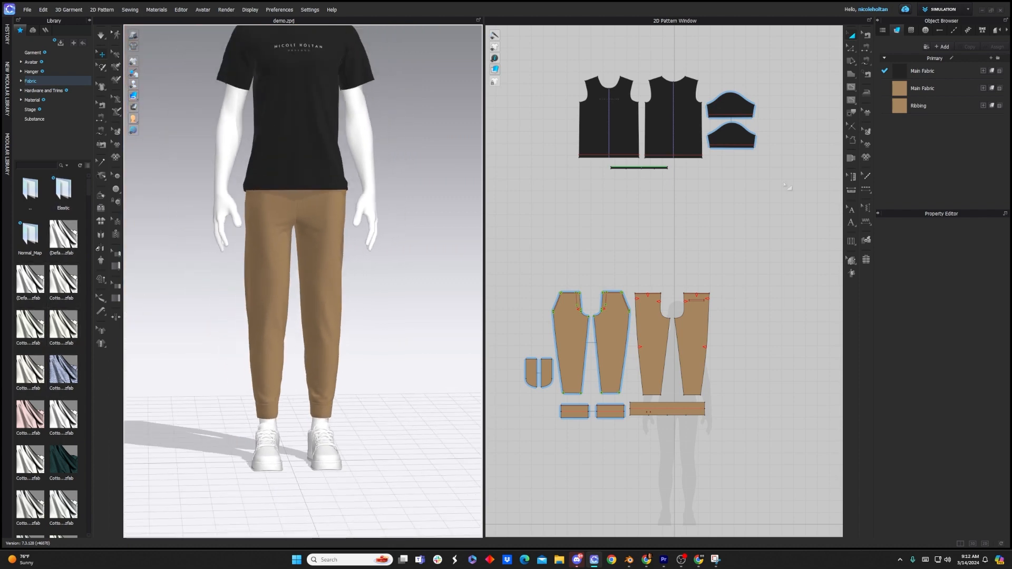
Step: Inspect the properties of the brown Main Fabric and browse the available fabrics in the library without applying any
click(936, 89)
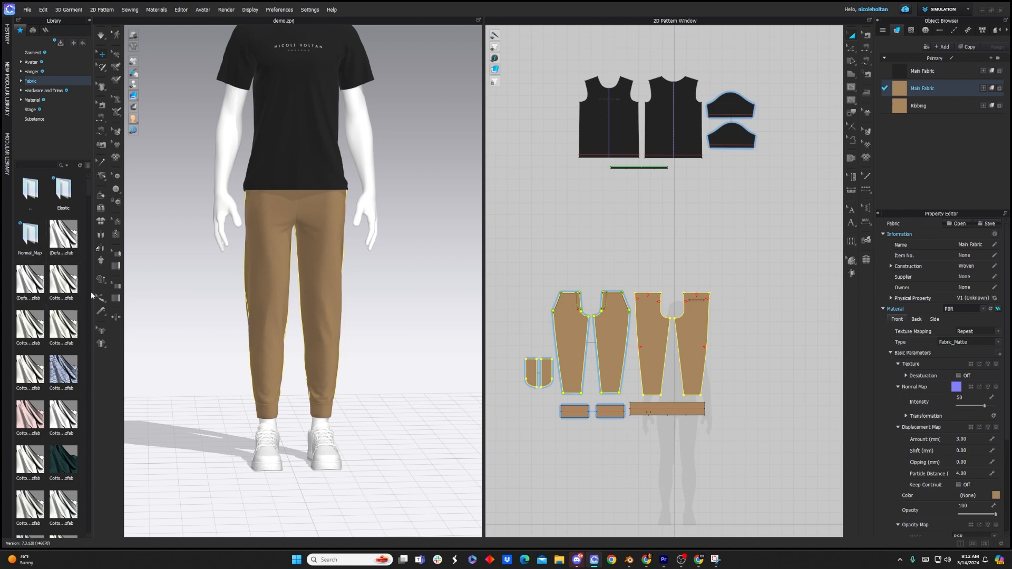
mouse_move(62, 274)
scroll(380, 225, down, 4)
click(451, 301)
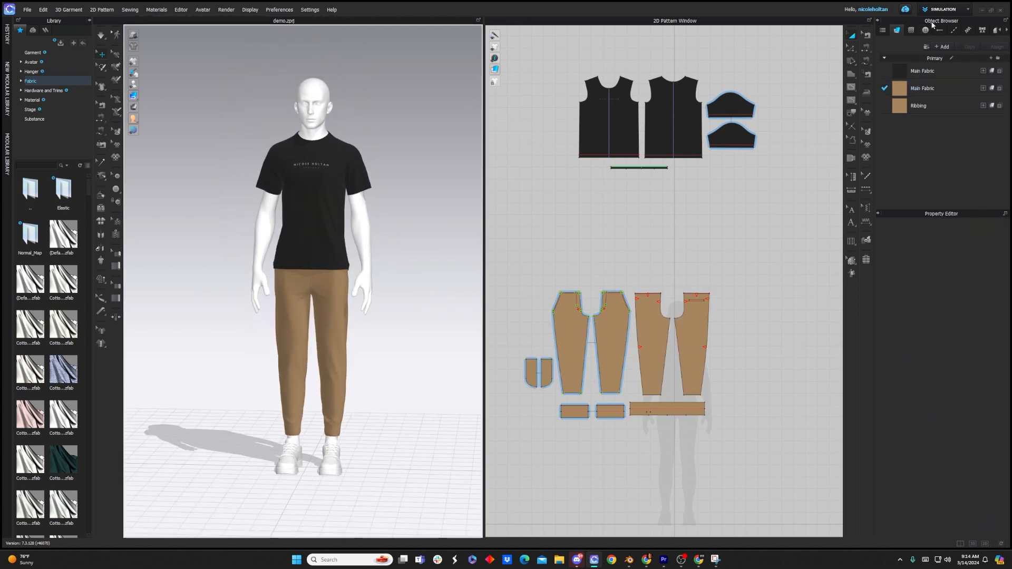
Step: Switch to the UV Editor mode and examine the layout of the shirt and trouser patterns within the UV tile
click(935, 96)
middle_drag(763, 422, 700, 262)
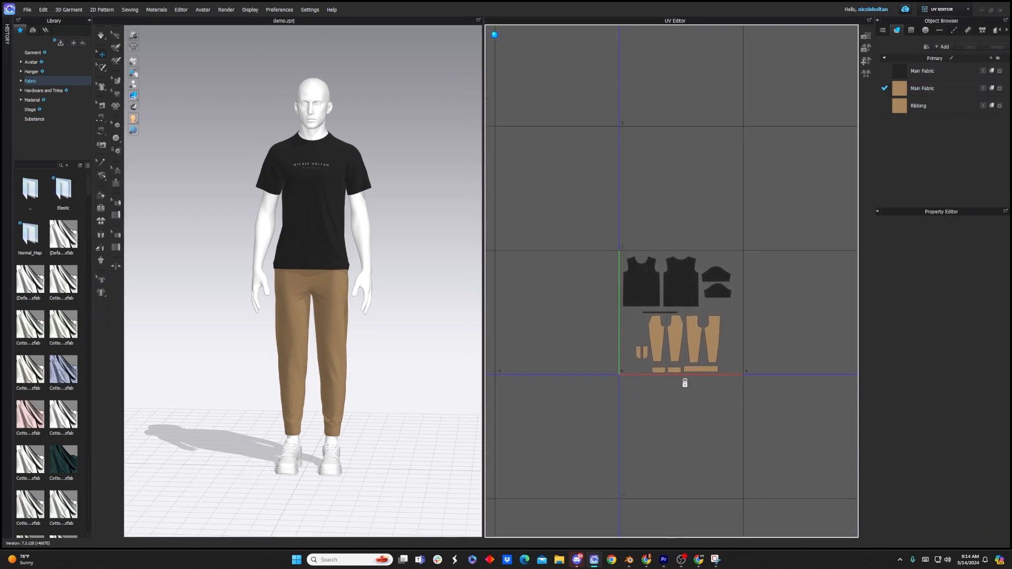
scroll(684, 383, up, 4)
scroll(569, 190, up, 3)
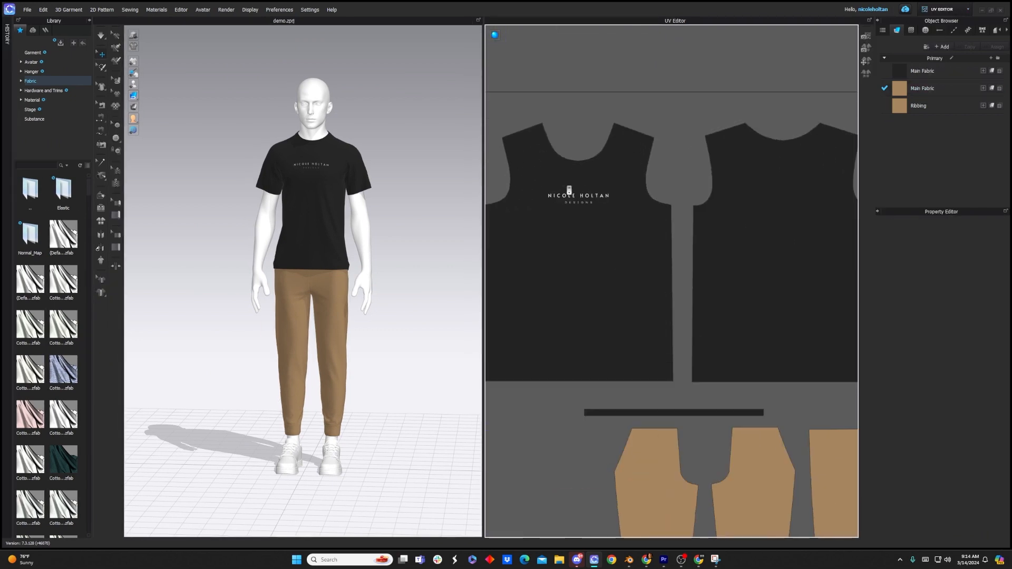
scroll(580, 213, down, 5)
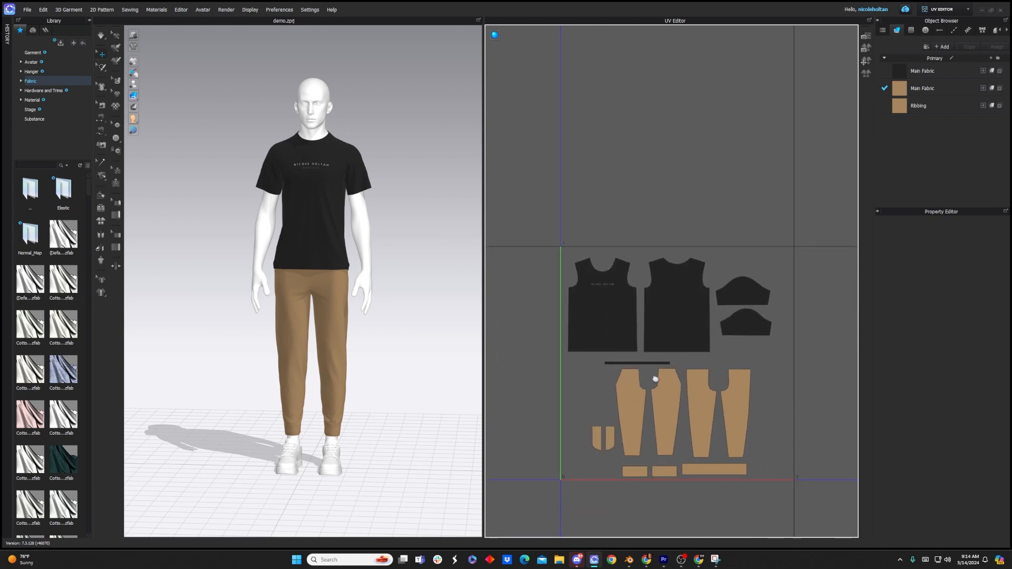
middle_drag(655, 379, 654, 349)
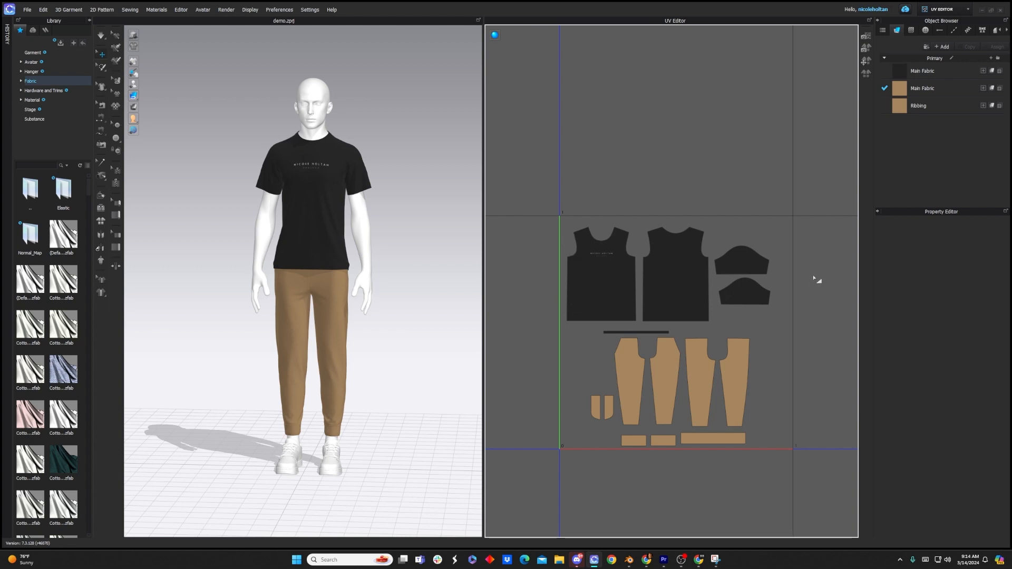
Step: Open the Bake Textures settings for the garment and add Normal to the texture types
click(866, 50)
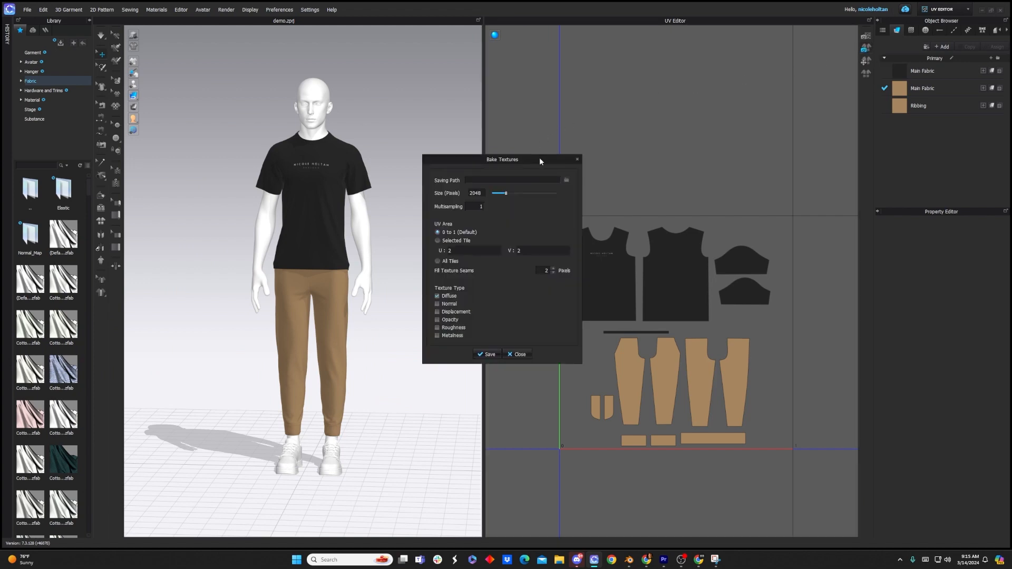
drag(540, 158, 526, 158)
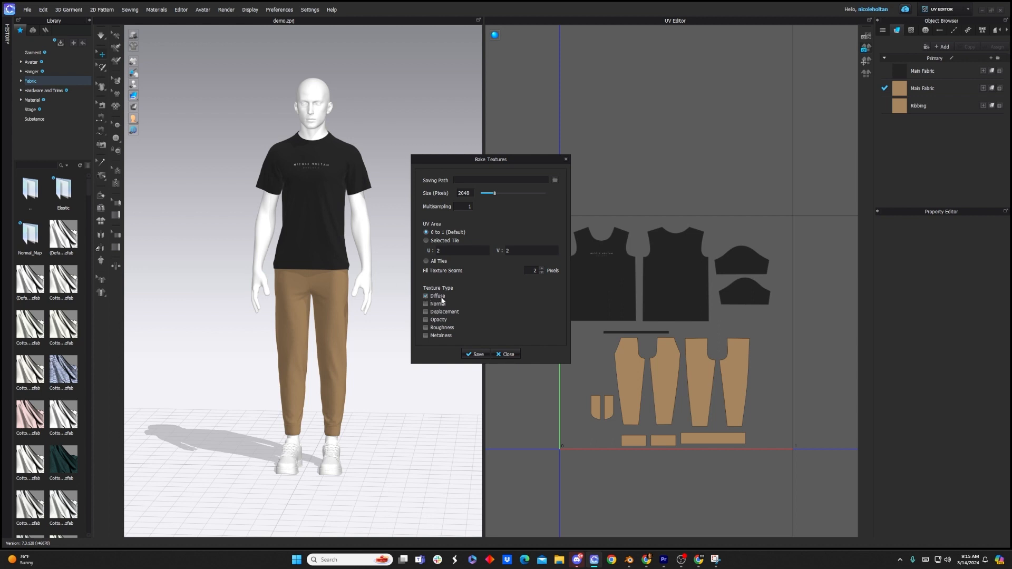
click(426, 304)
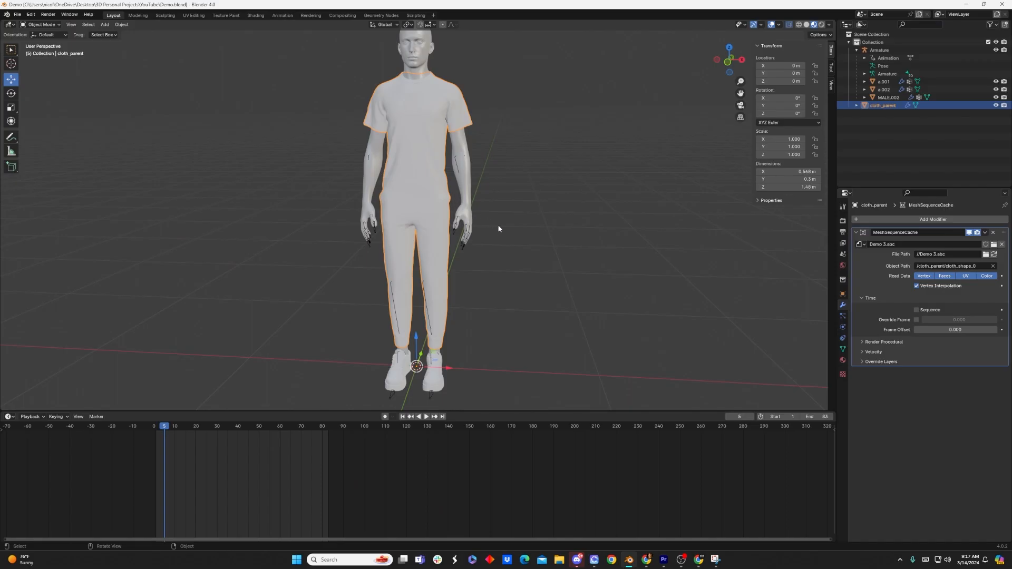
Step: Switch to Blender and create a new material for the cloth_parent garment in an enlarged Shader Editor of the Shading workspace
click(520, 235)
scroll(527, 240, down, 3)
mouse_move(522, 240)
middle_down()
mouse_move(510, 233)
mouse_move(540, 232)
mouse_move(515, 227)
middle_up()
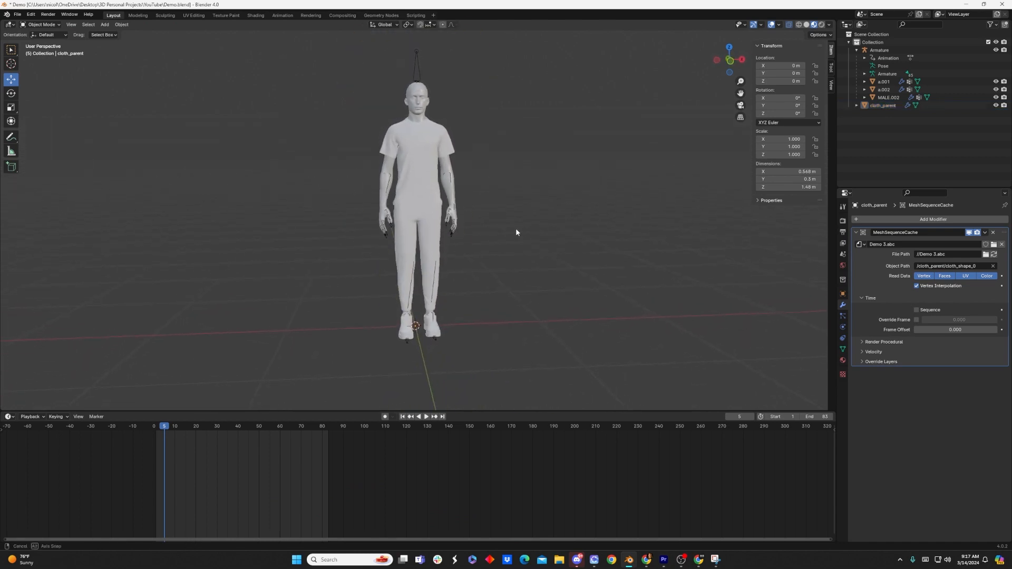
click(257, 14)
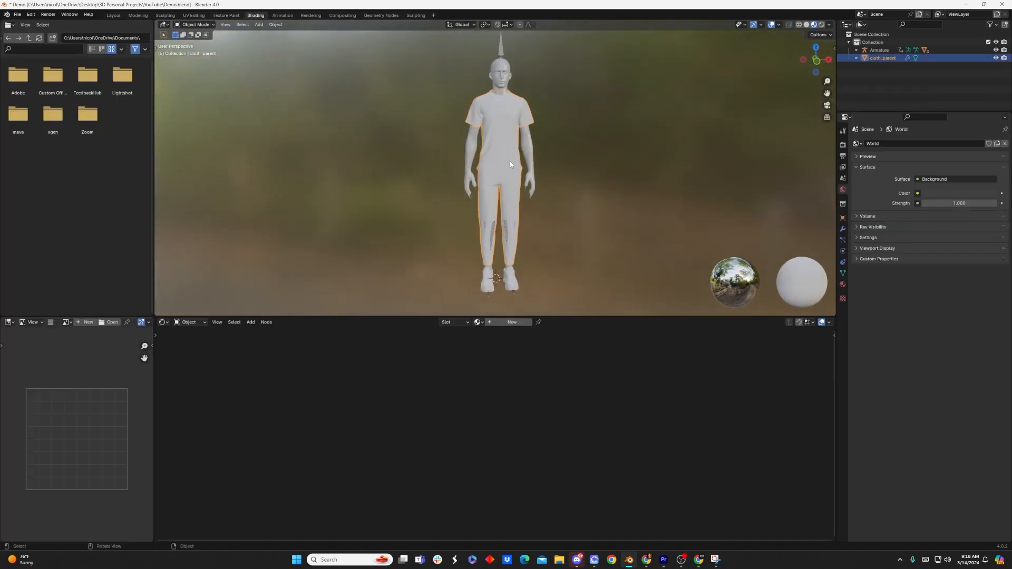
scroll(507, 180, up, 2)
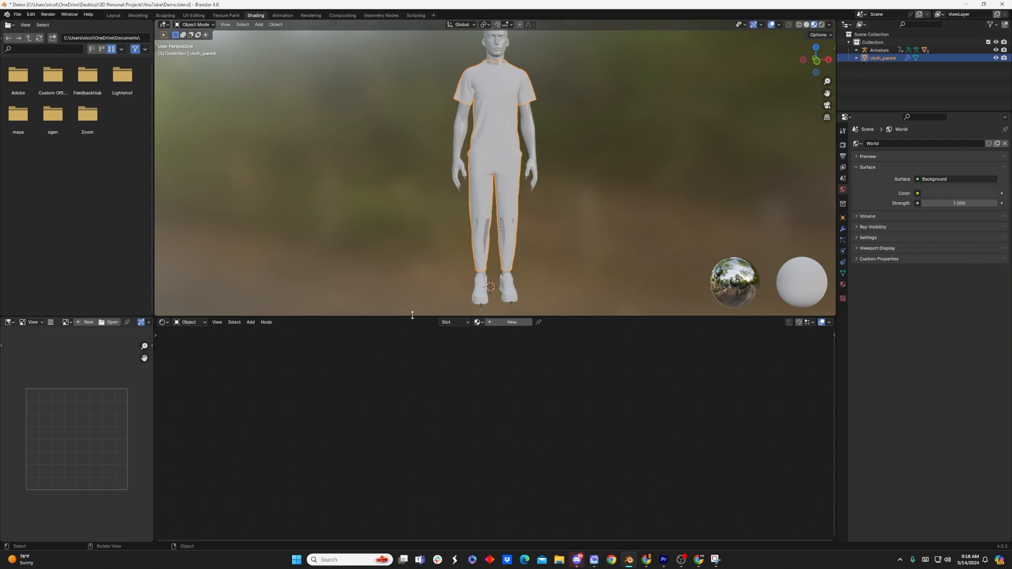
drag(412, 315, 412, 355)
click(507, 362)
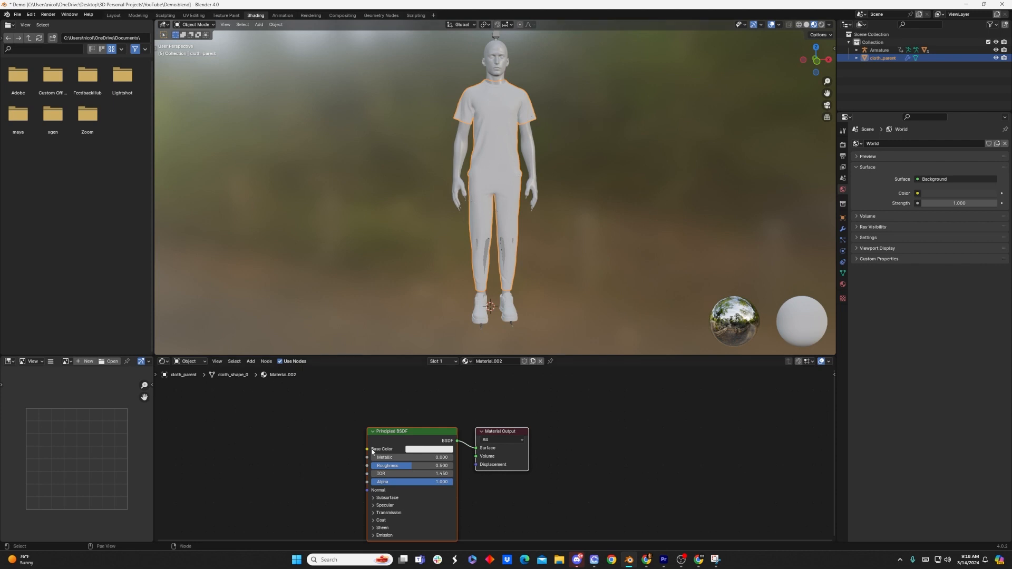
Step: Add an Image Texture node with the baked diffuse map and connect its Color output to the Principled BSDF's Base Color
scroll(332, 480, down, 2)
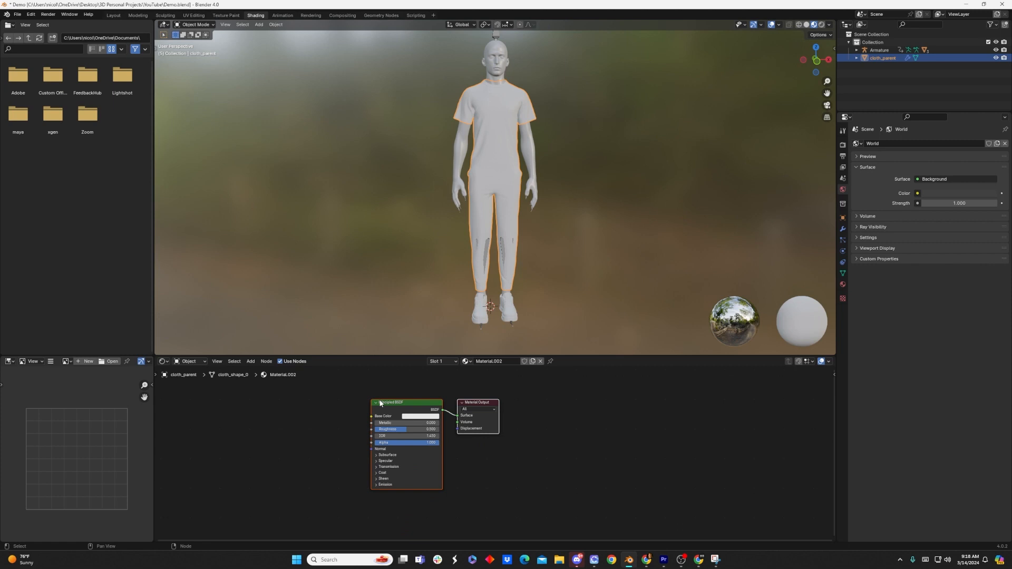
click(251, 362)
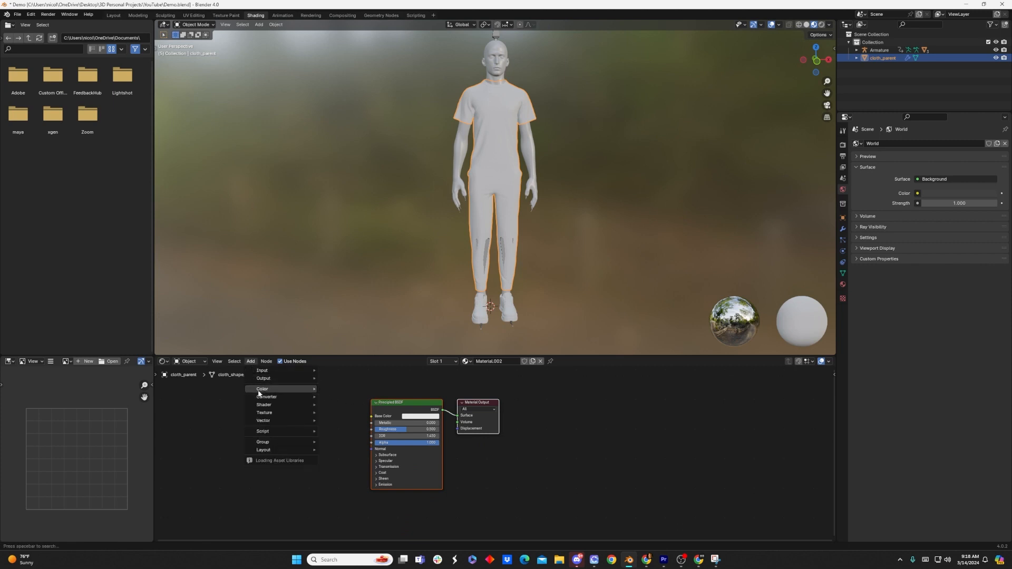
mouse_move(264, 414)
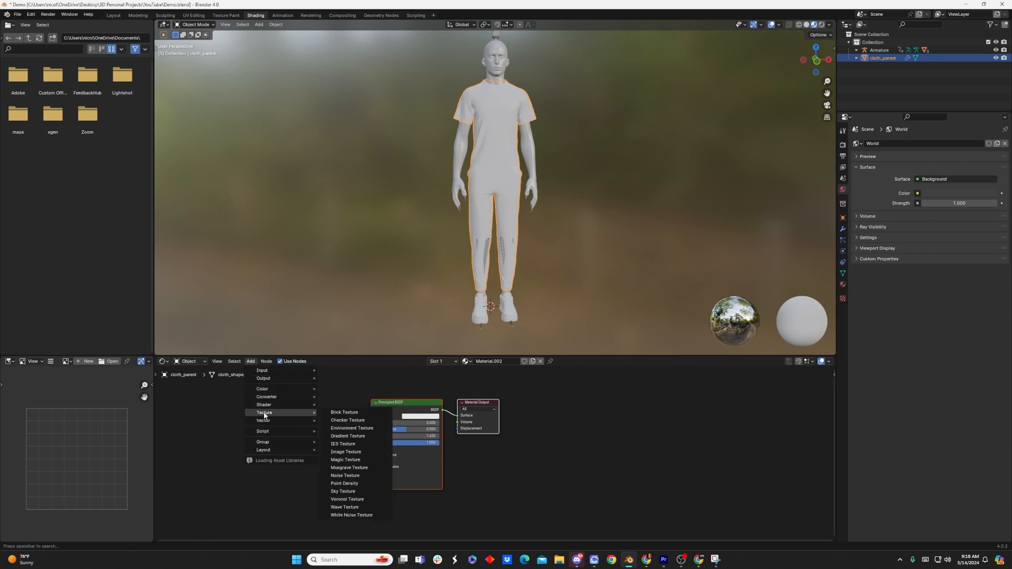
click(344, 452)
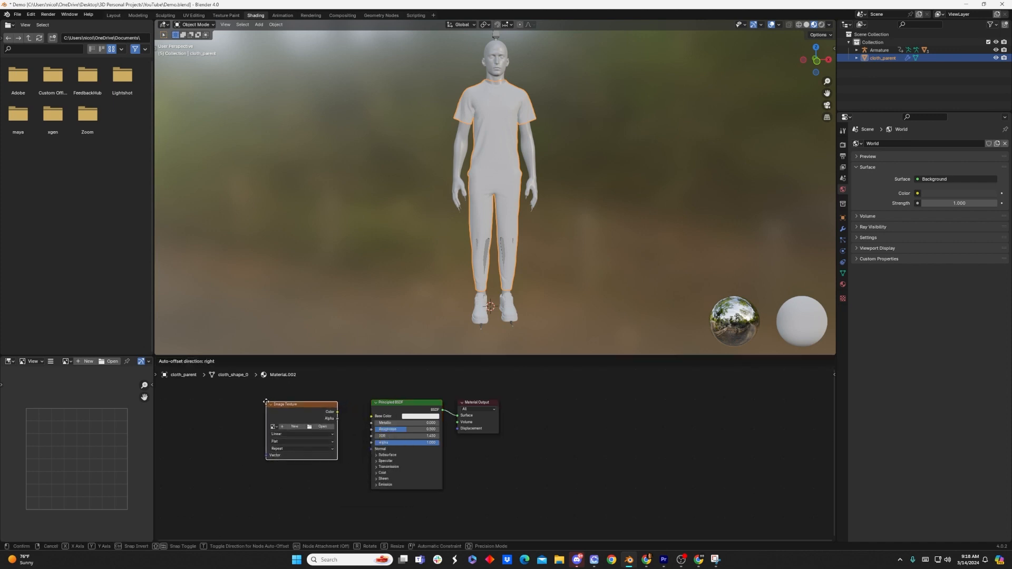
click(311, 413)
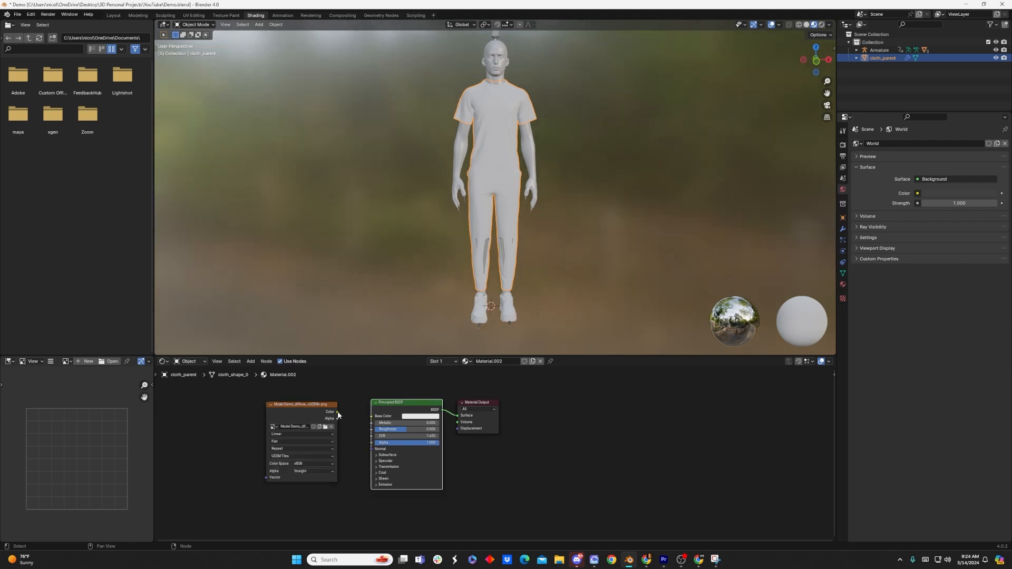
drag(337, 412, 372, 417)
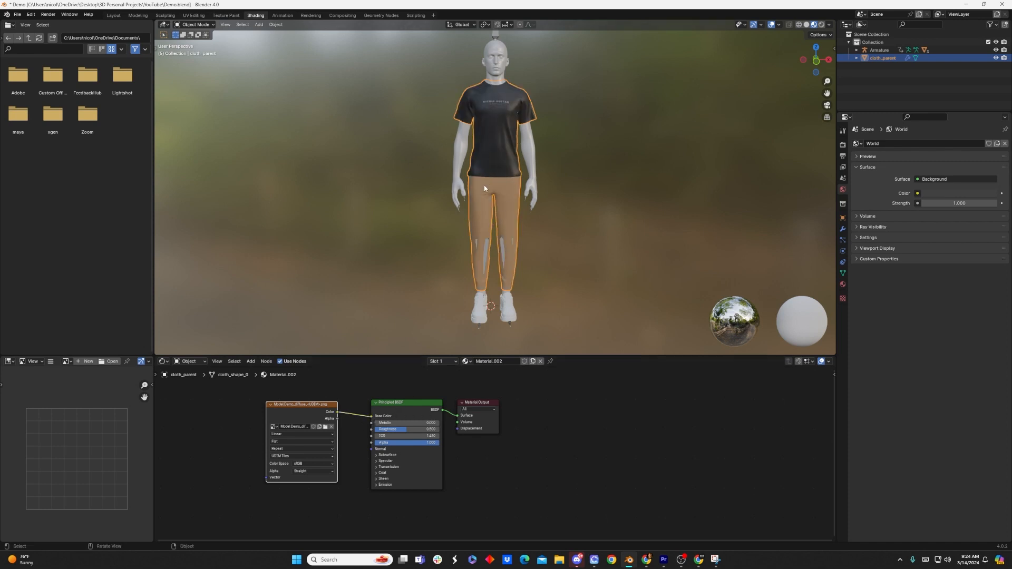
middle_drag(563, 265, 578, 282)
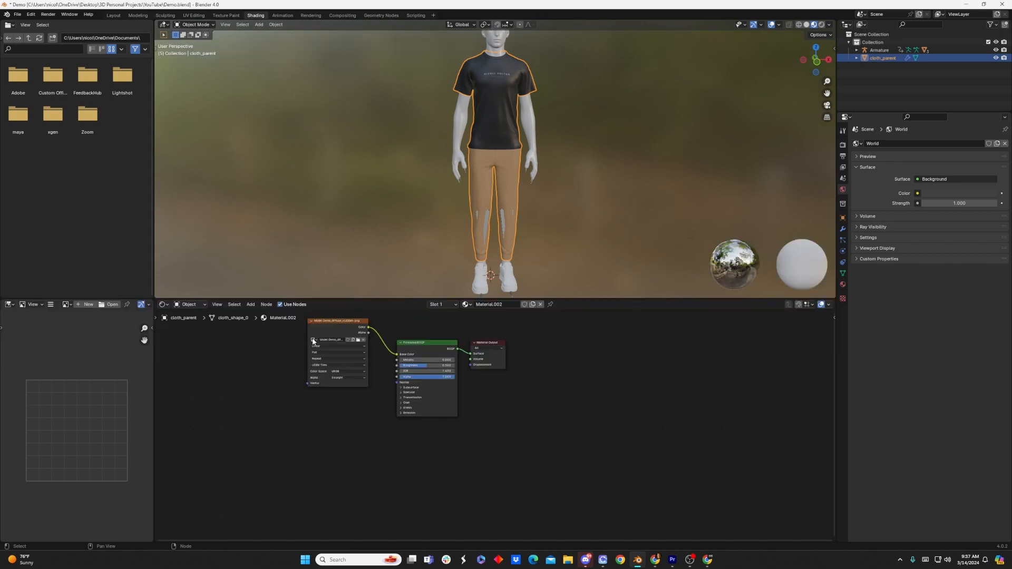
Step: Add a second Image Texture node below the diffuse texture and load the baked normal map into it
click(250, 304)
mouse_move(287, 356)
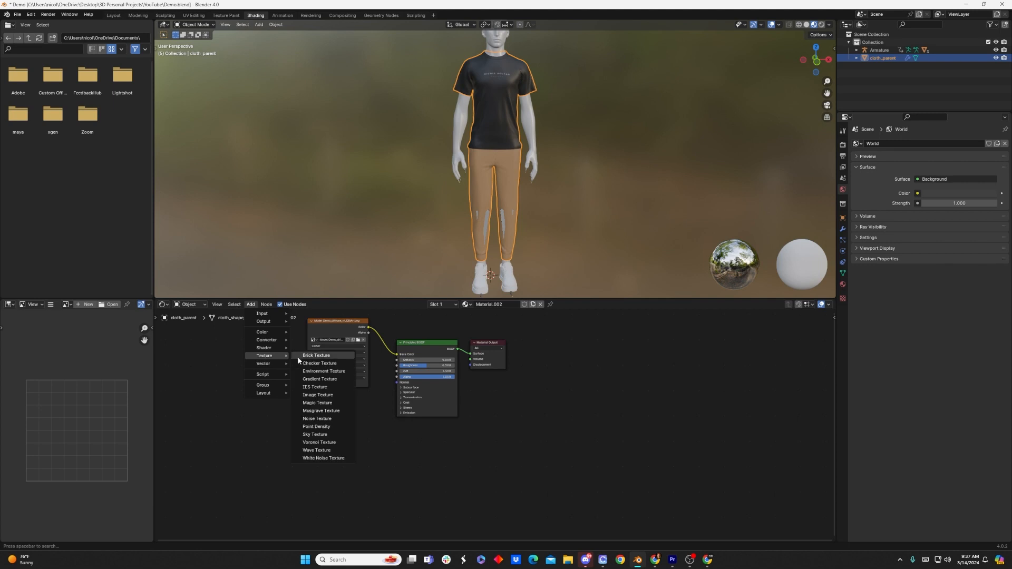
click(322, 395)
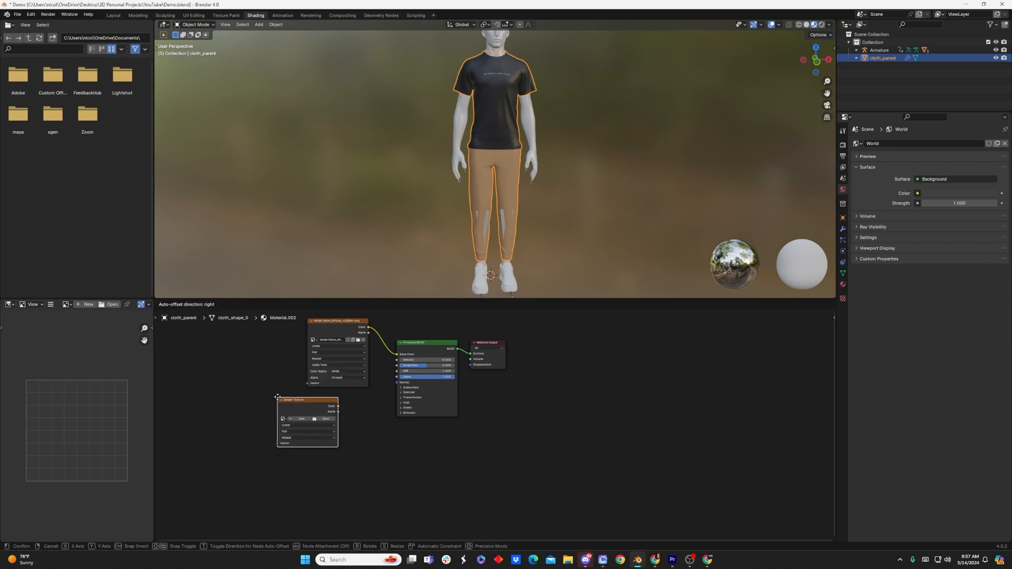
click(327, 436)
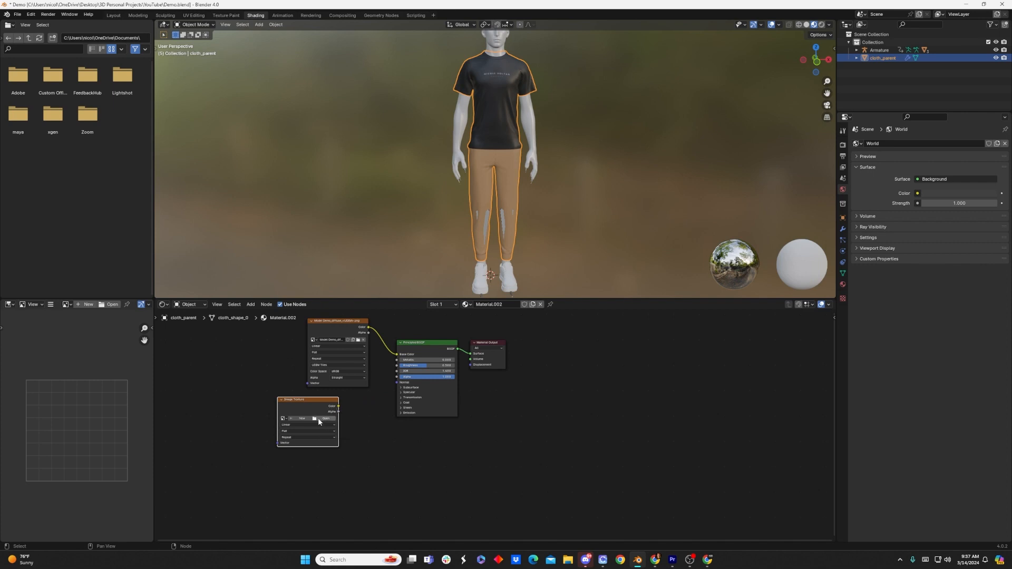
drag(339, 406, 398, 369)
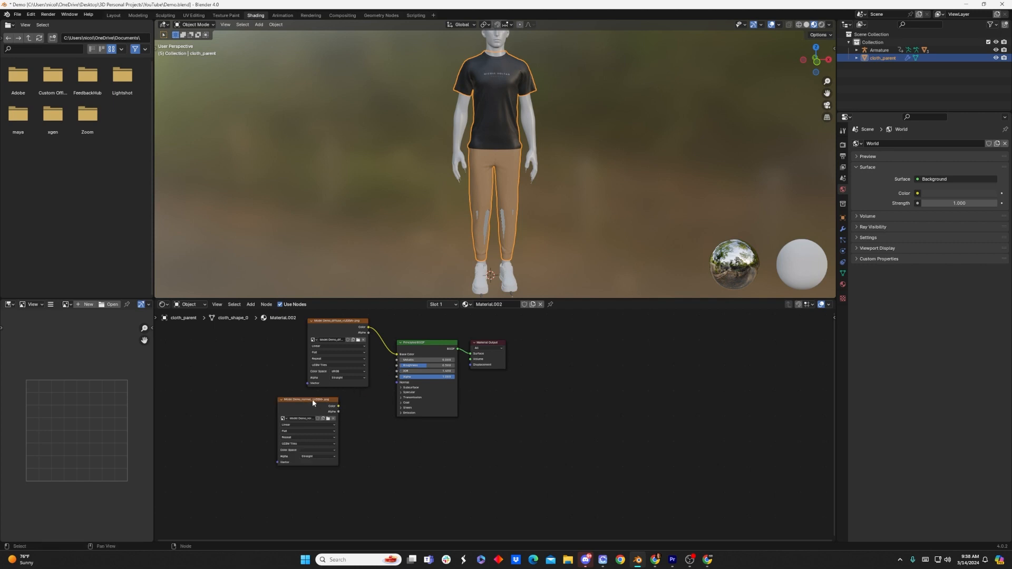
Step: Connect the normal texture's Color output to the Principled BSDF's Normal input and set that texture's color space to Non-Color
click(312, 402)
drag(337, 406, 398, 382)
drag(315, 408, 316, 416)
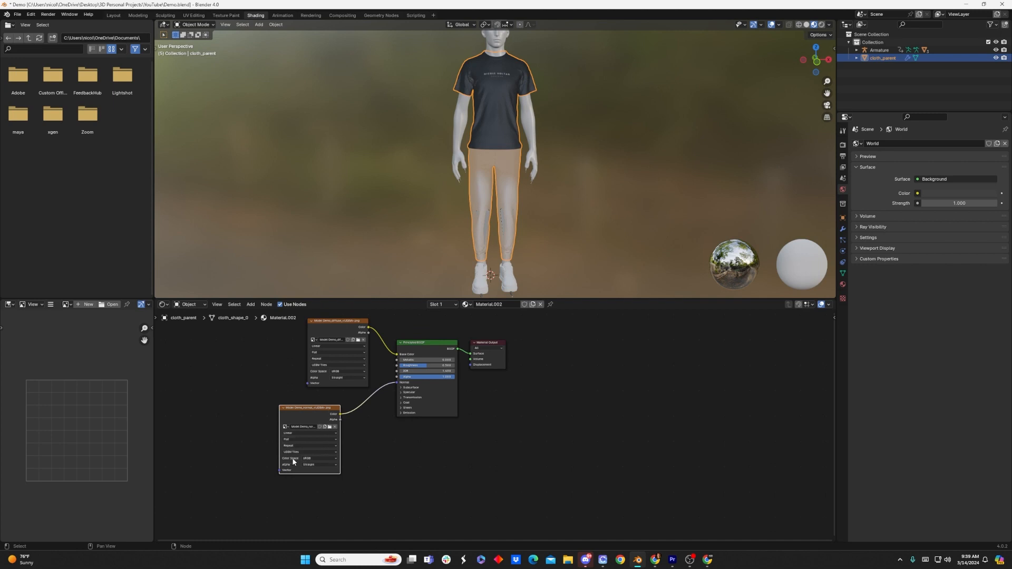
click(310, 459)
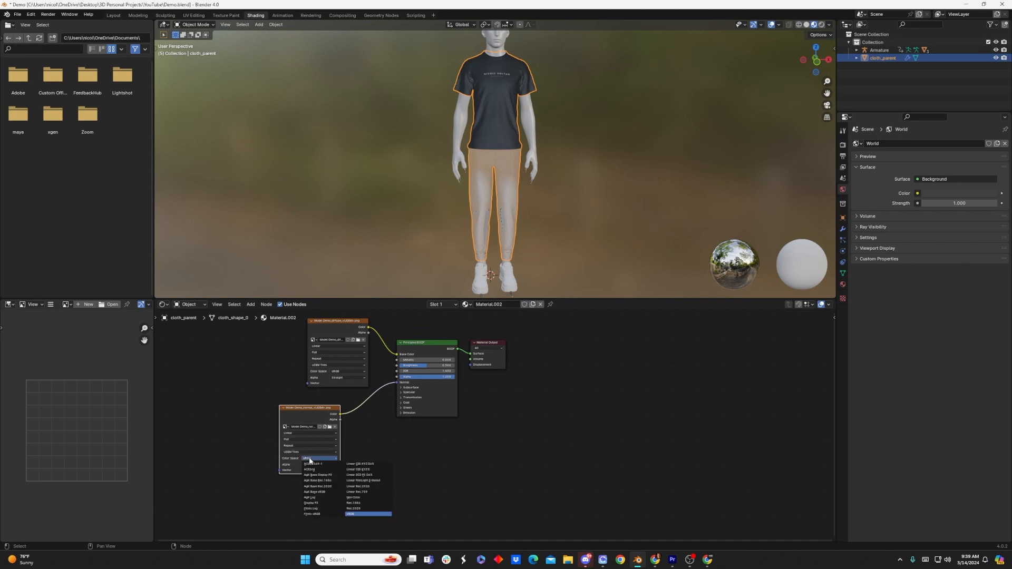
click(355, 498)
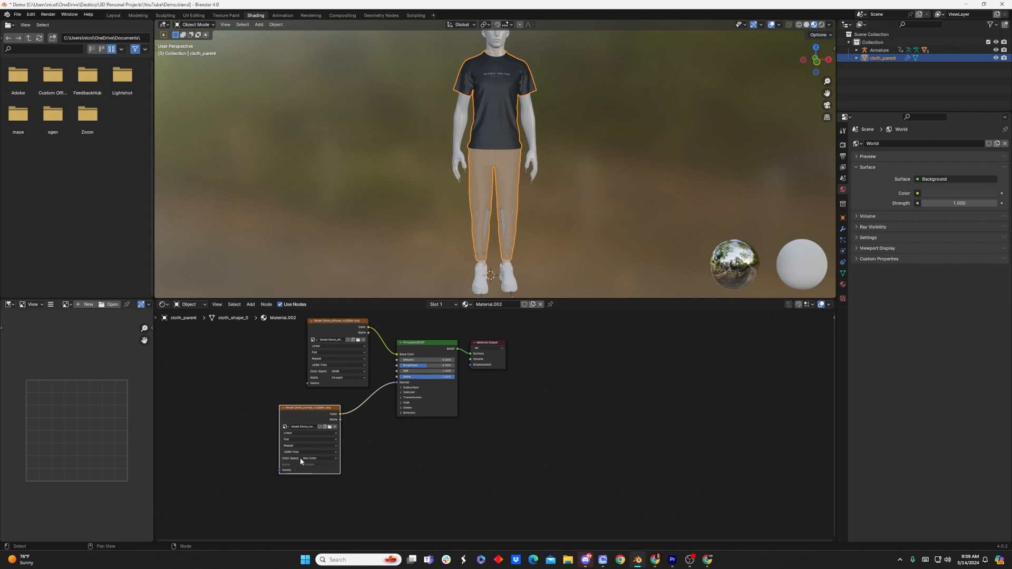
Step: Insert a Normal Map node on the link between the normal texture and the Principled BSDF, spacing the nodes apart
drag(311, 412, 300, 415)
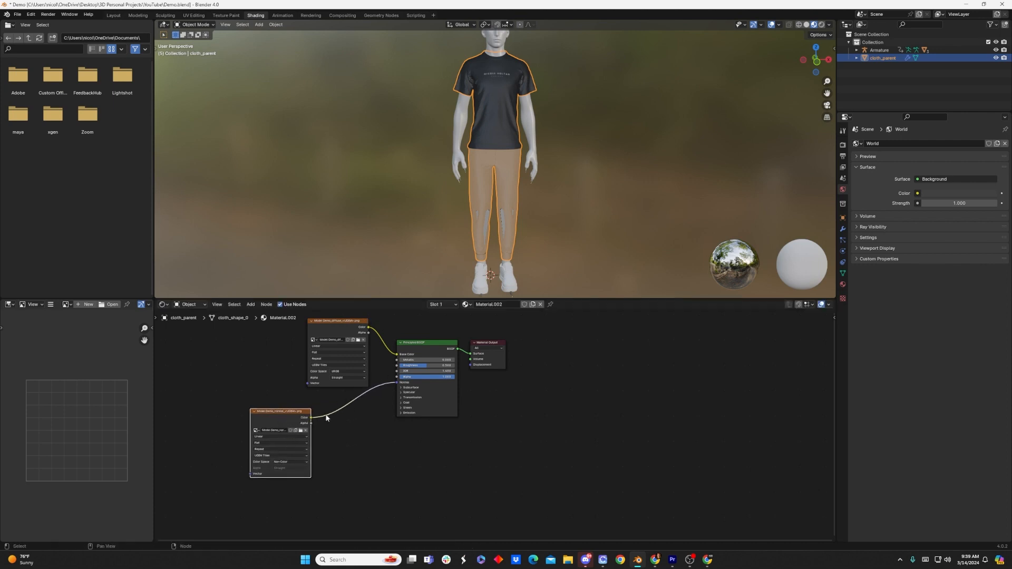
drag(268, 415, 261, 423)
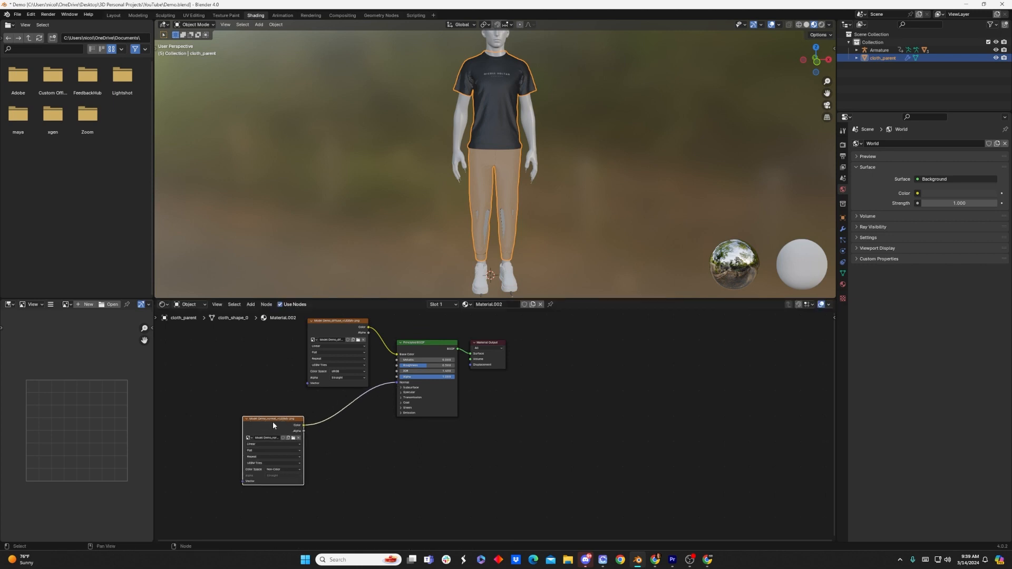
click(251, 305)
mouse_move(262, 364)
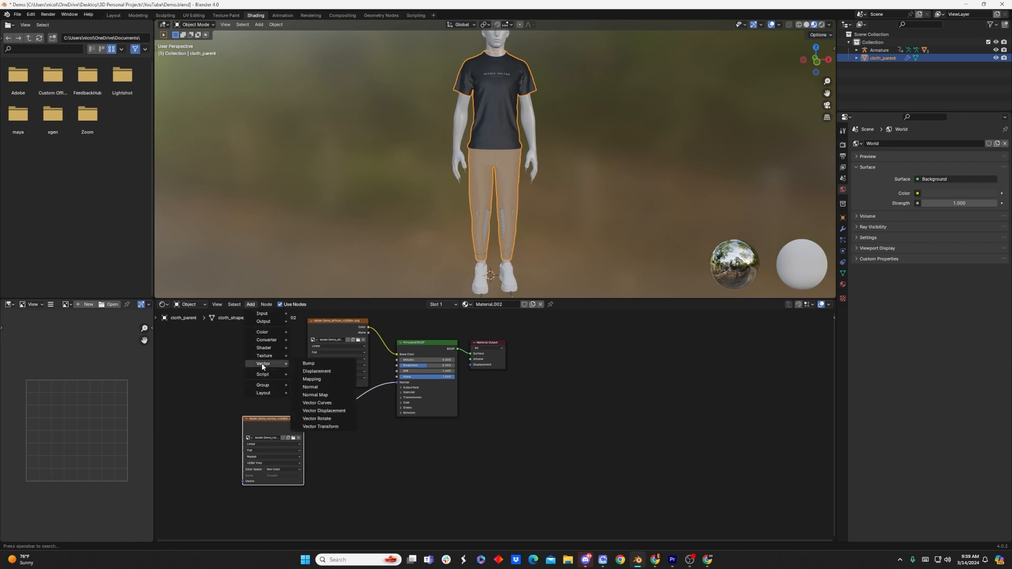
click(326, 396)
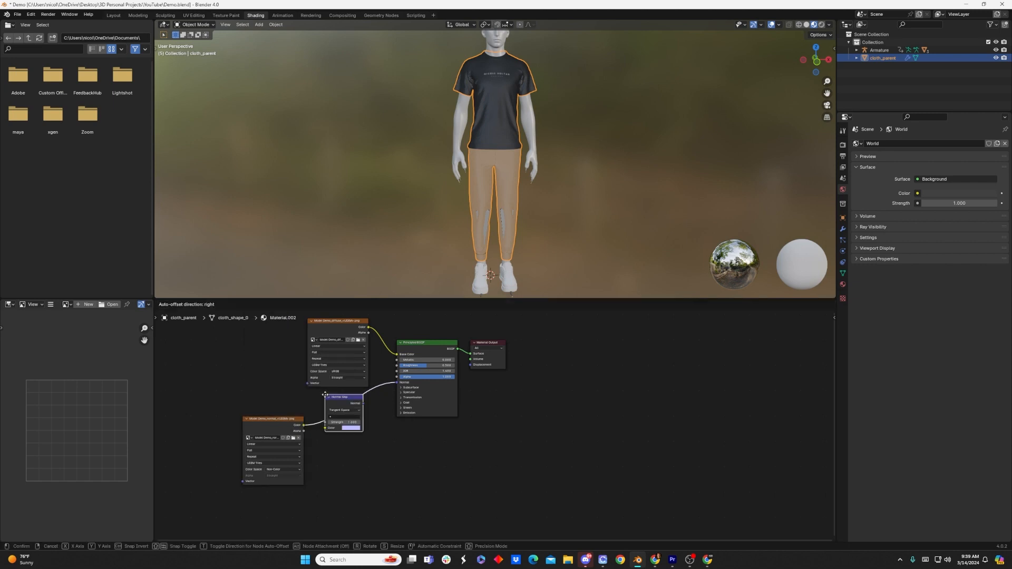
click(332, 395)
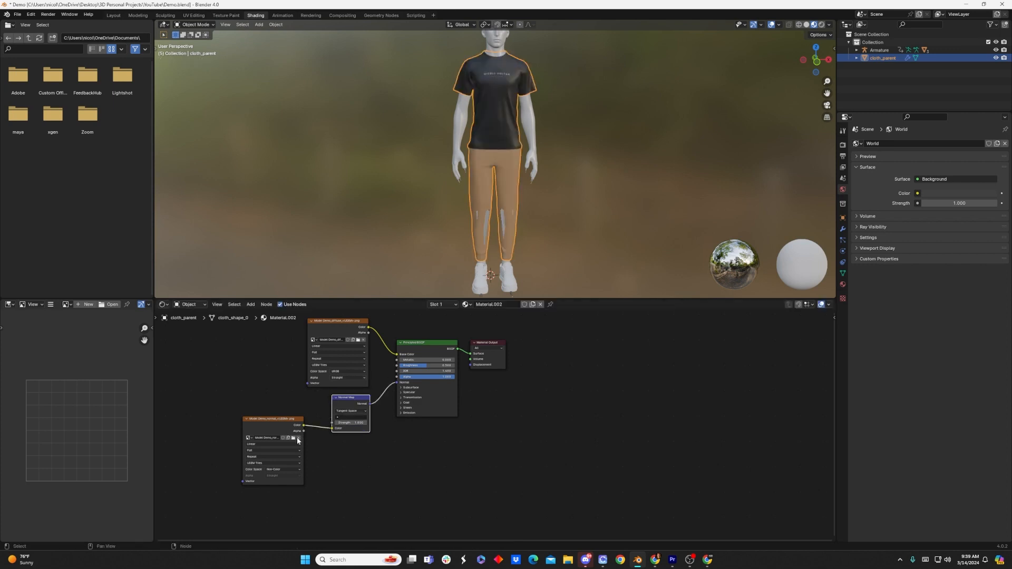
drag(362, 398, 357, 407)
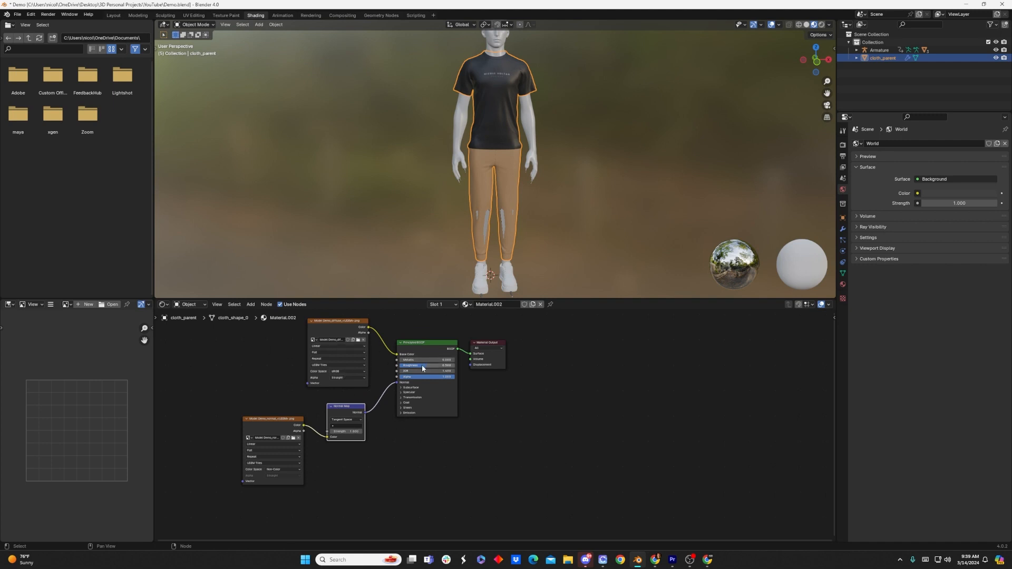
Step: Raise the Principled BSDF's Roughness to 1.000 for the garment material
drag(422, 365, 440, 365)
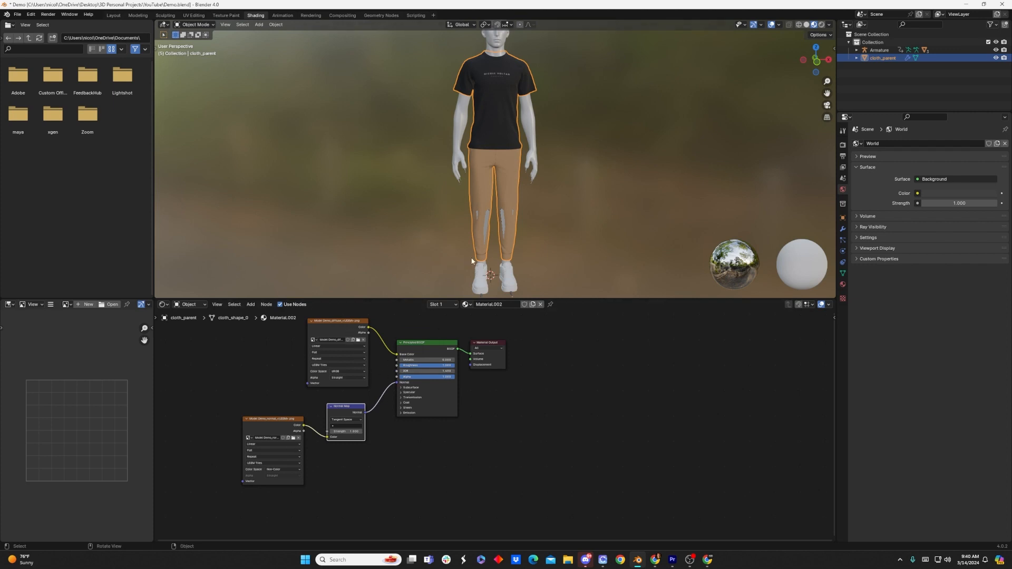
scroll(555, 207, down, 1)
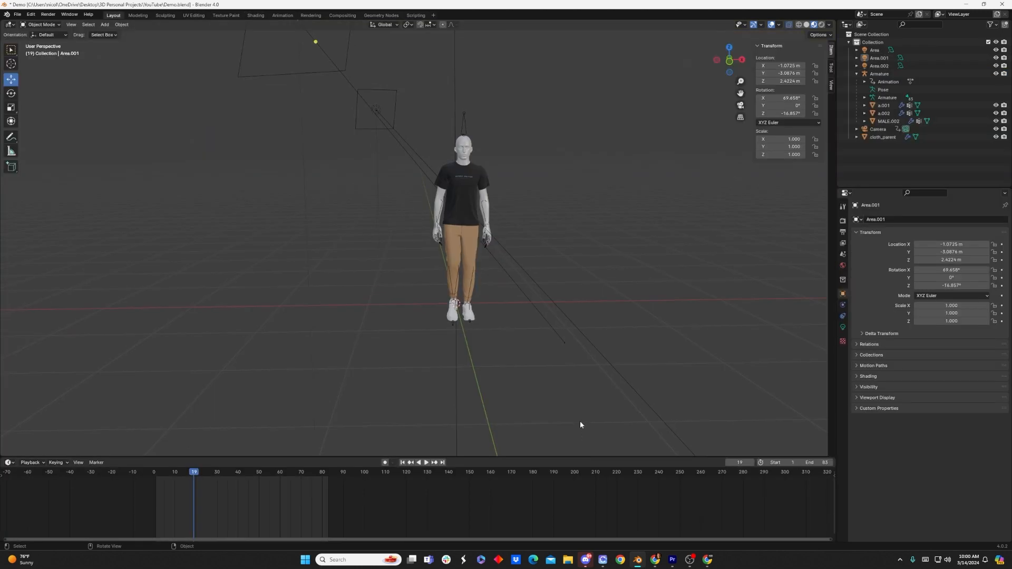
Step: Look through the scene camera and play the catwalk animation, scrubbing ahead and stopping at frame 55
mouse_move(580, 421)
middle_down()
mouse_move(533, 419)
mouse_move(610, 420)
mouse_move(566, 421)
middle_up()
scroll(492, 331, down, 3)
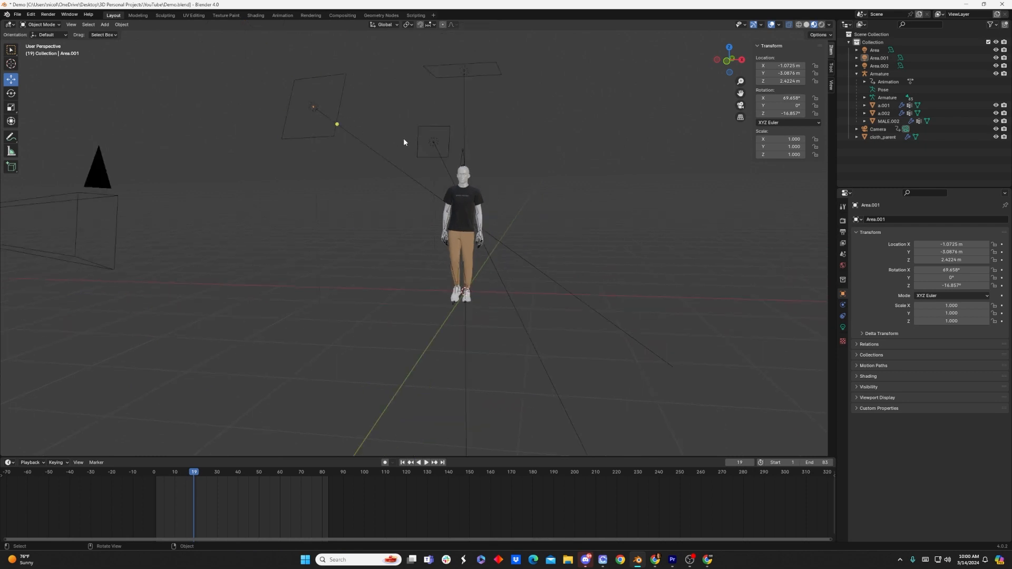
click(741, 105)
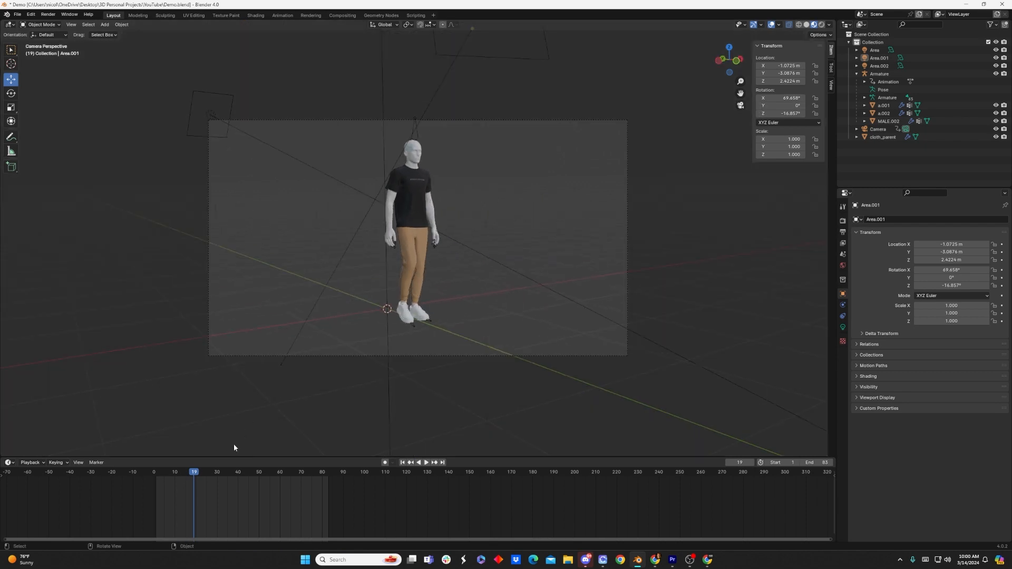
key(space)
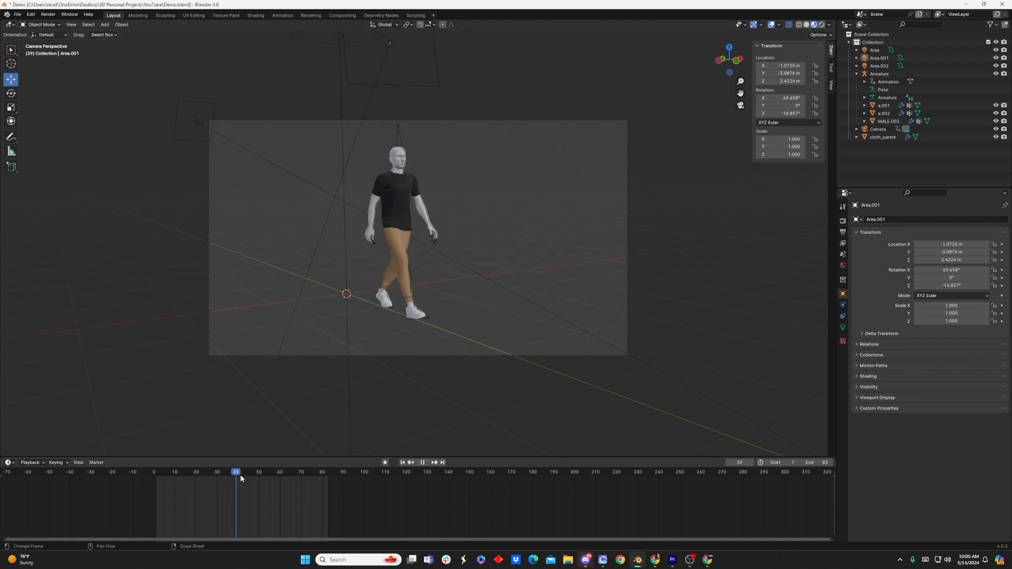
mouse_move(254, 480)
mouse_down()
mouse_move(284, 486)
mouse_move(271, 490)
mouse_up()
key(space)
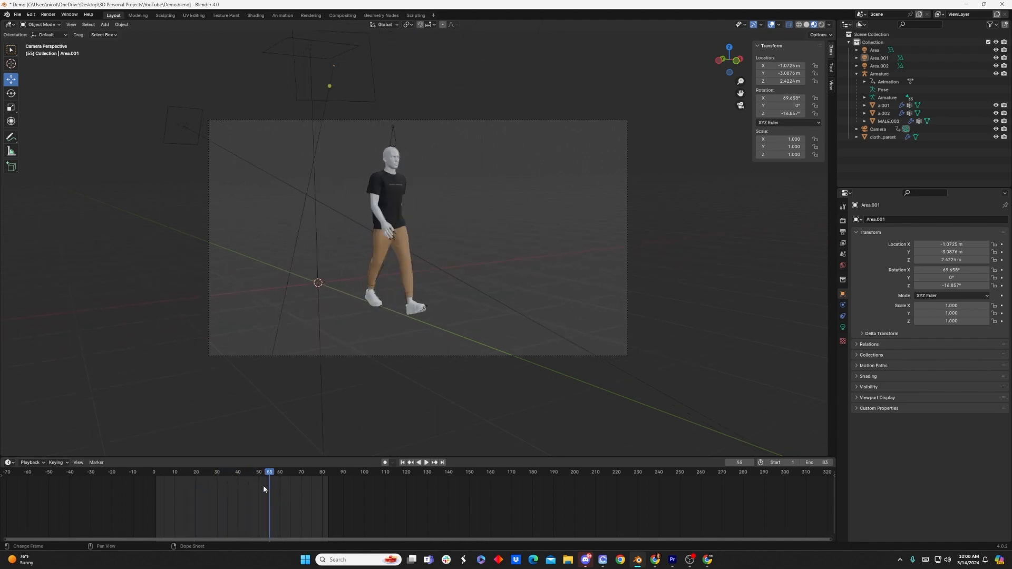